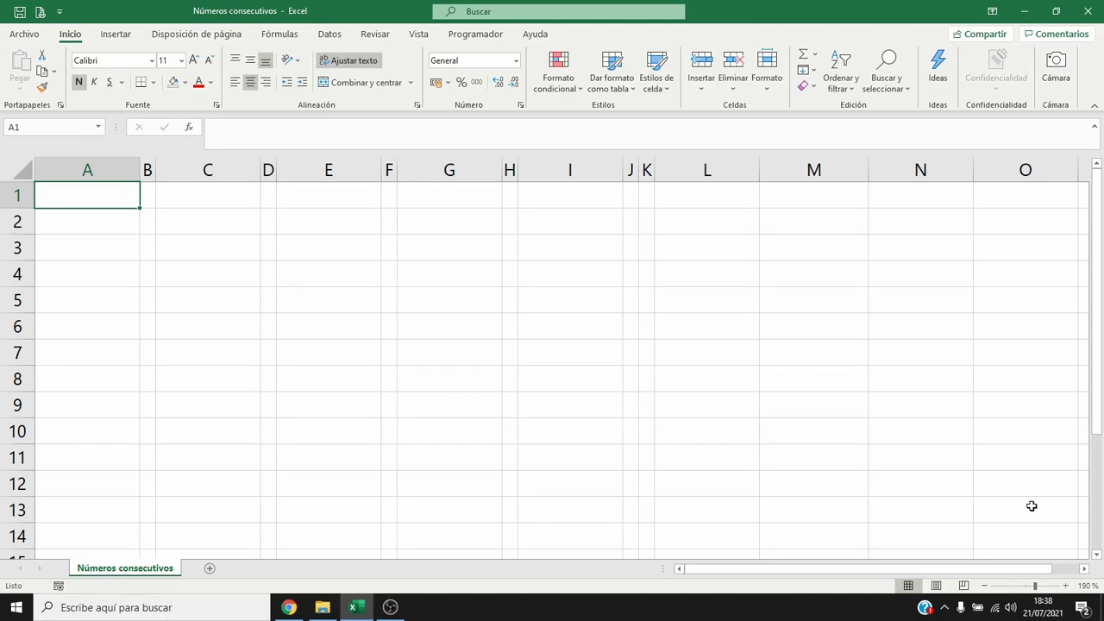
# Step: Enter the header "Controlador relleno" in cell A1, with a line break between the two words
pyautogui.write('Contro')
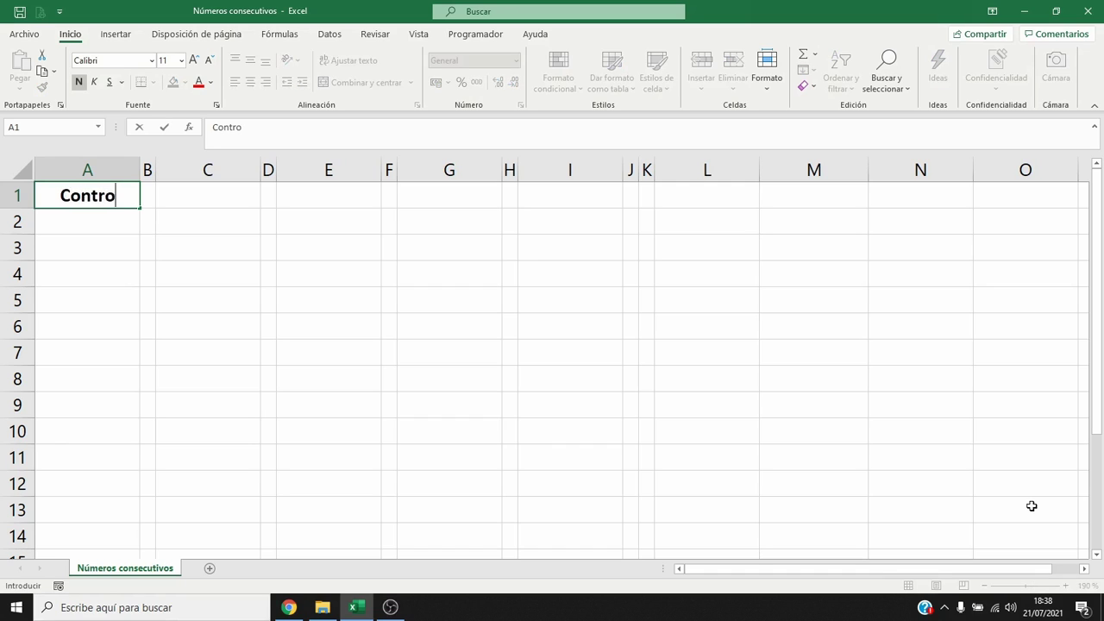
pyautogui.write('lador')
pyautogui.hotkey('alt', 'Return')
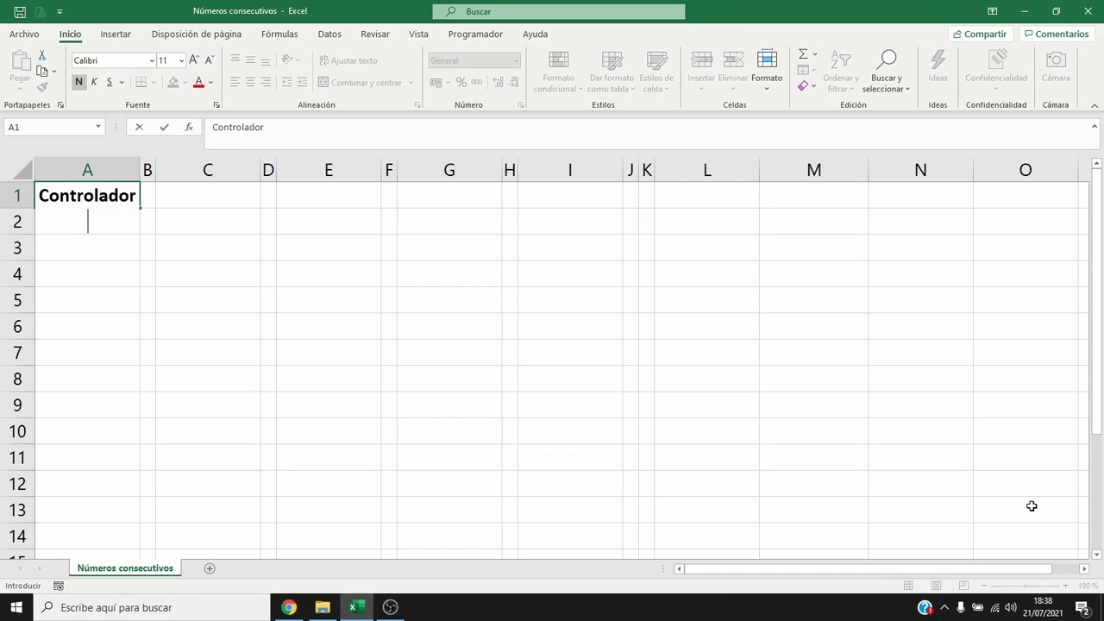
pyautogui.write('relleno')
pyautogui.press('Return')
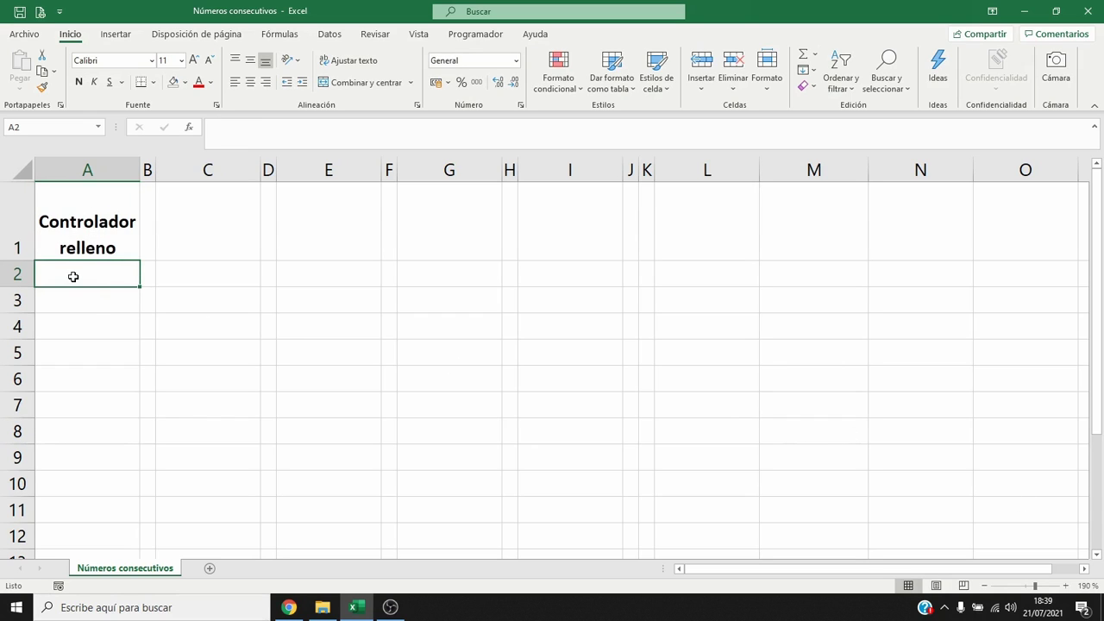
# Step: Apply a light blue fill color to cells A2:A11
pyautogui.moveTo(75, 284); pyautogui.dragTo(79, 512)
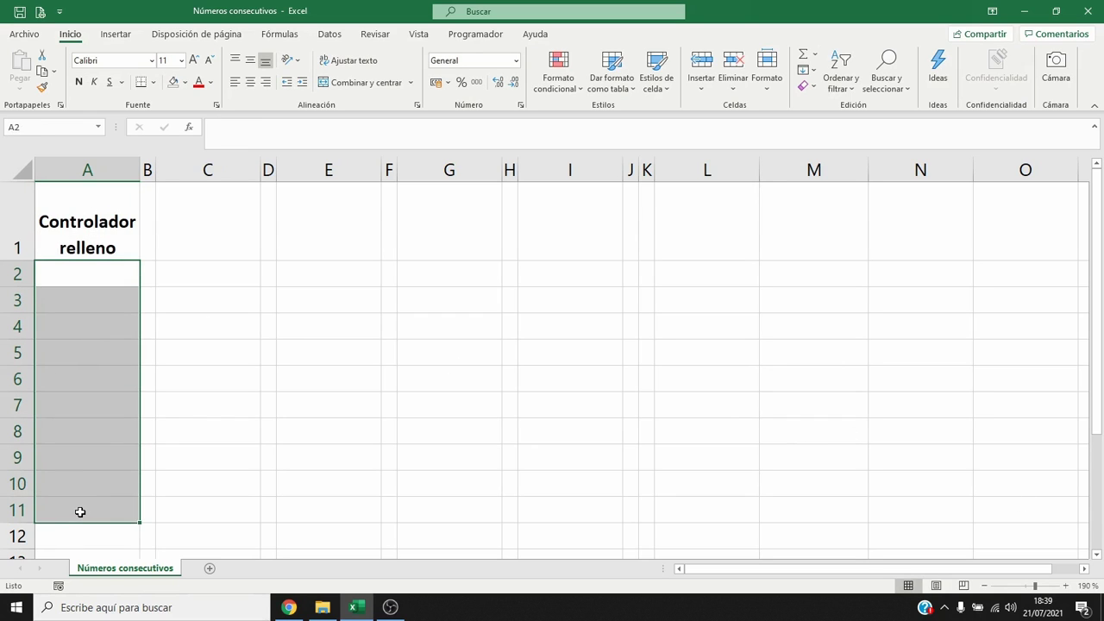
pyautogui.click(185, 82)
pyautogui.click(220, 134)
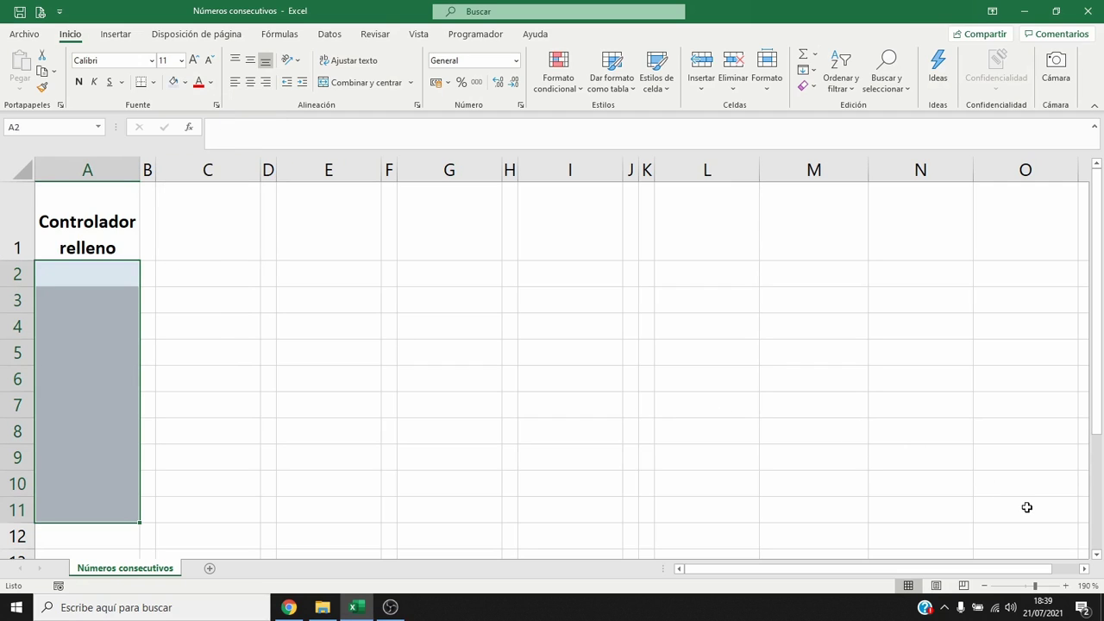
pyautogui.press('Left')
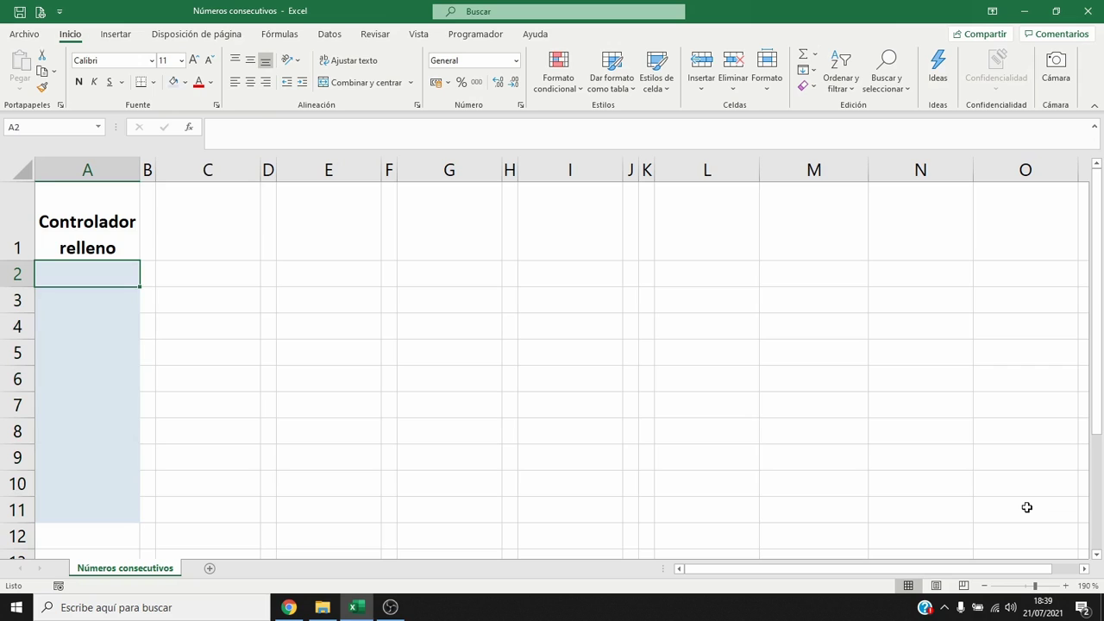
# Step: Enter 1 in A2 and 2 in A3, and extend the series down to A11 with the fill handle
pyautogui.write('1')
pyautogui.press('Return')
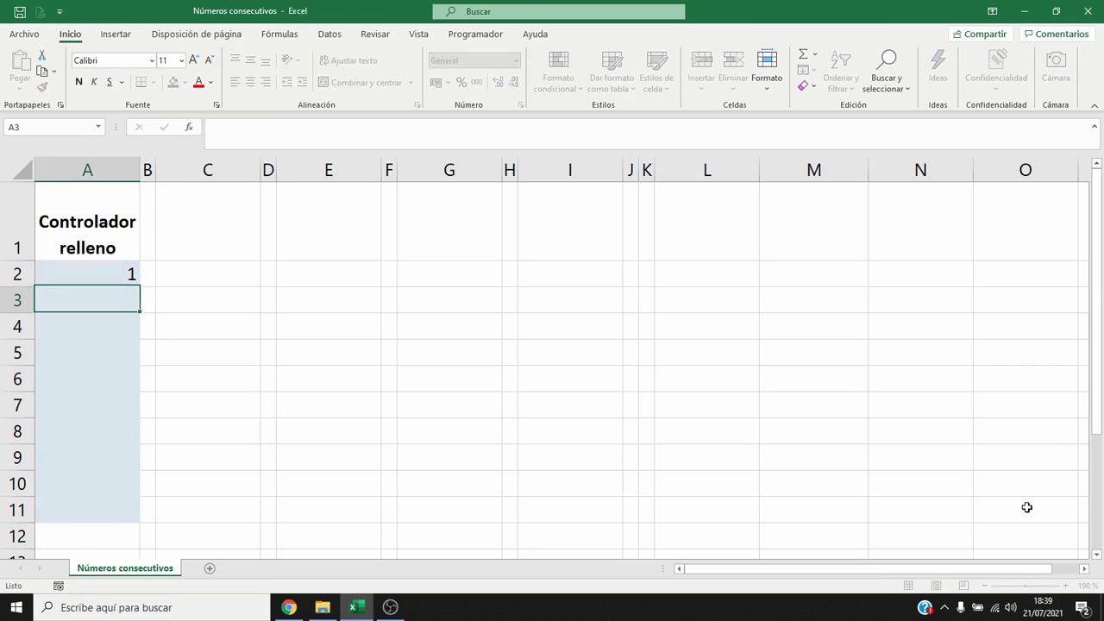
pyautogui.write('2')
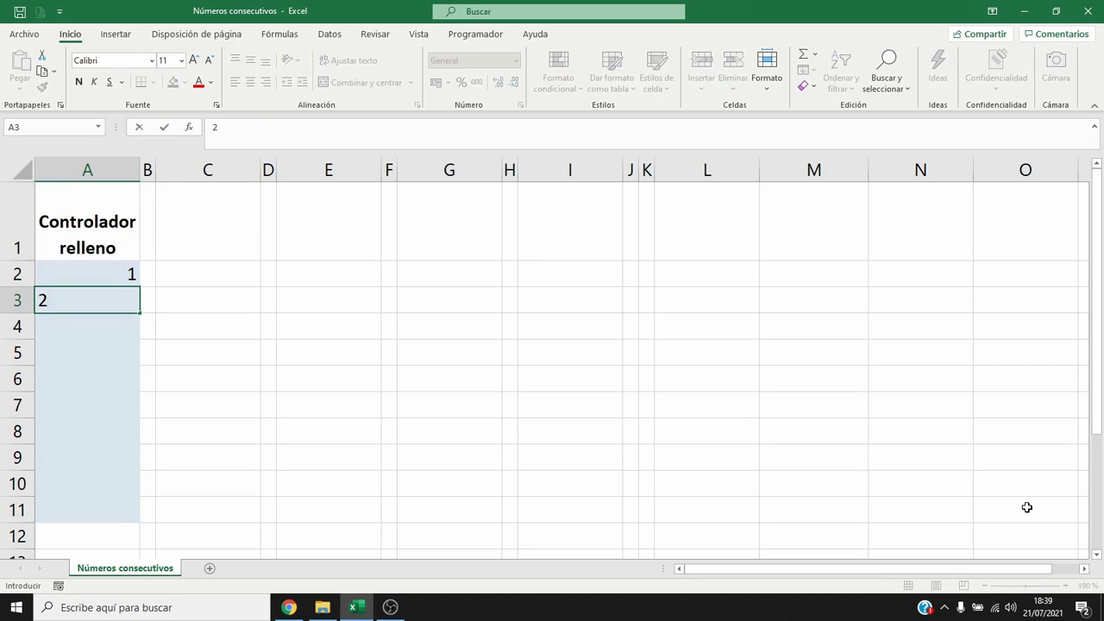
pyautogui.press('Return')
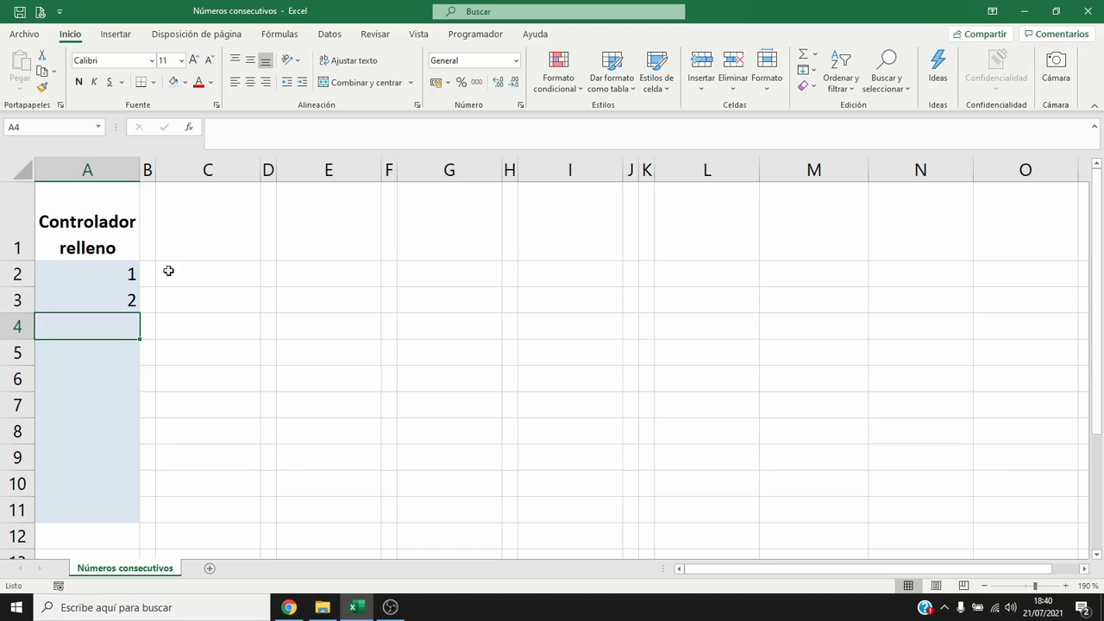
pyautogui.moveTo(116, 274); pyautogui.dragTo(115, 295)
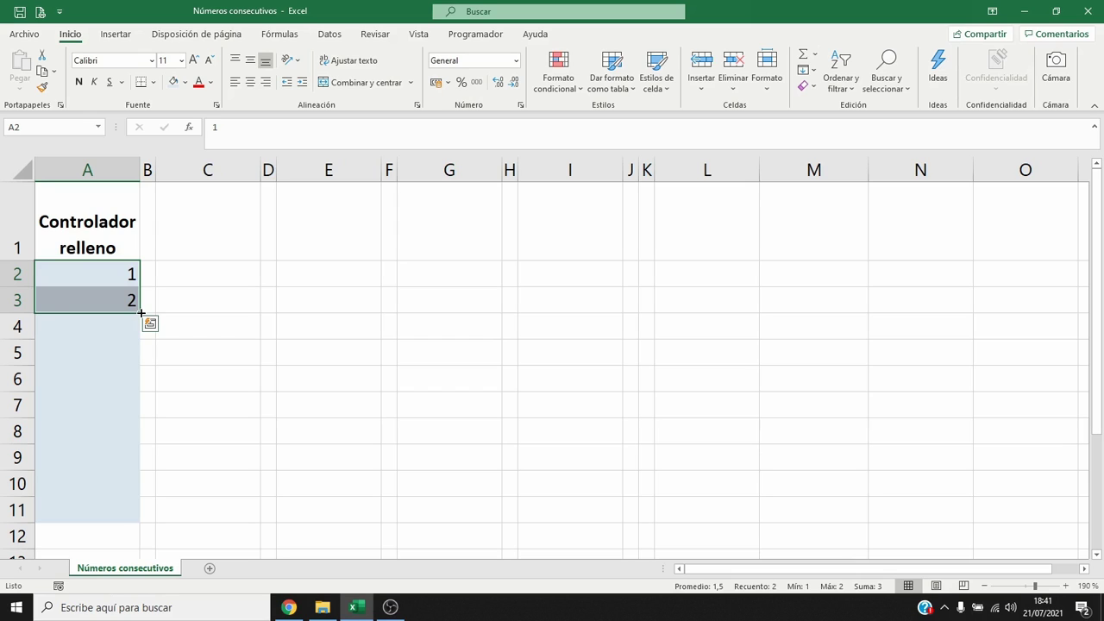
pyautogui.moveTo(141, 313); pyautogui.dragTo(132, 516)
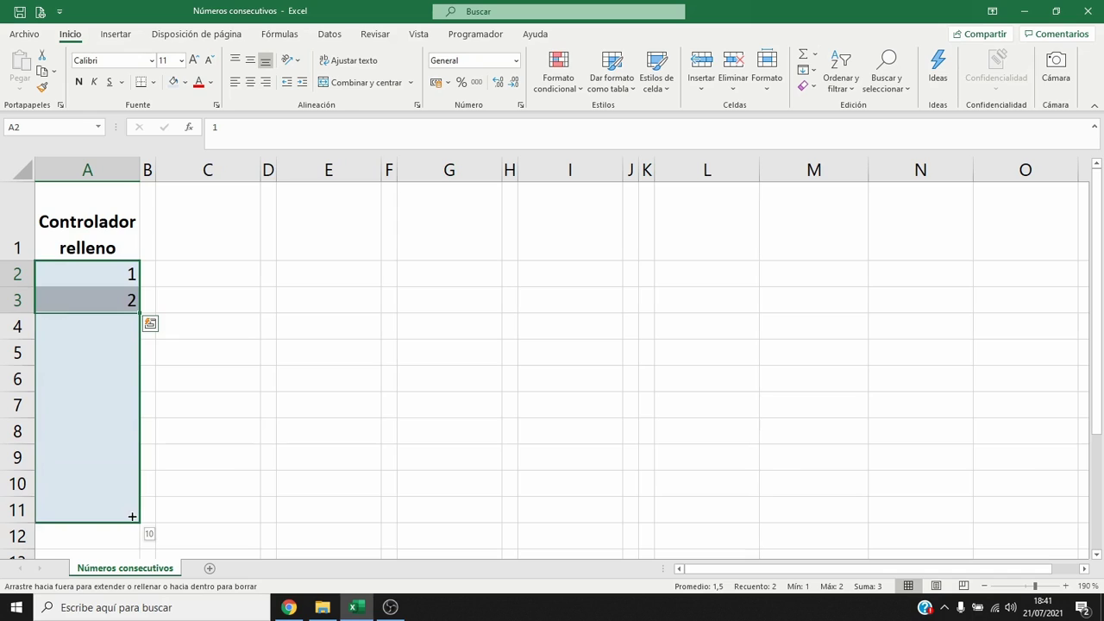
pyautogui.moveTo(132, 515); pyautogui.dragTo(130, 514)
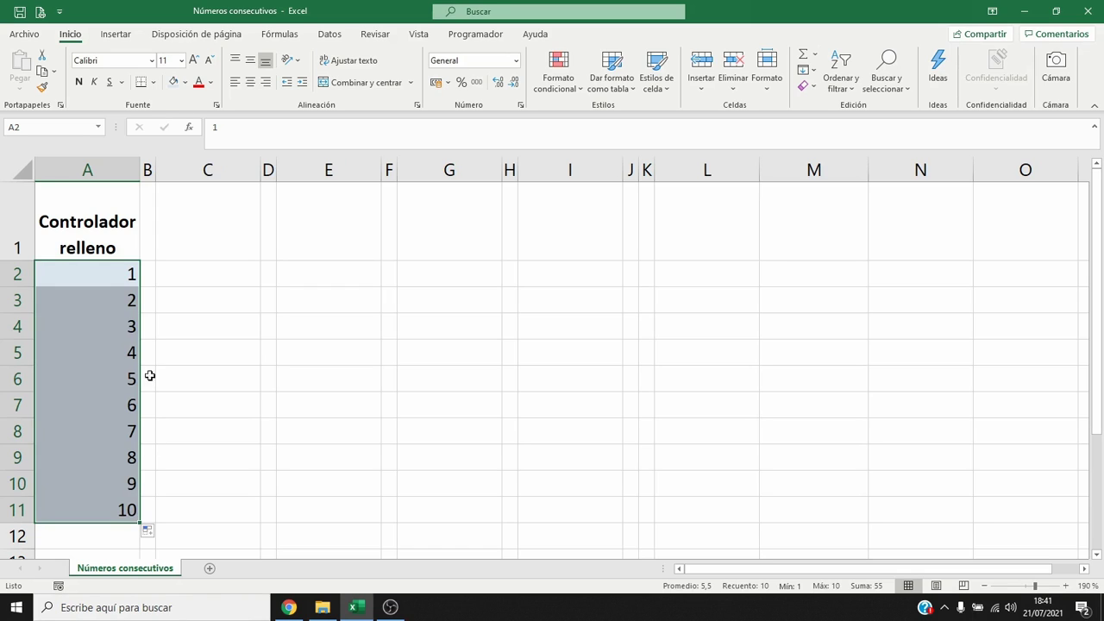
# Step: Replace A2 with 5 and A3 with 8, and autofill the series from these two cells down to A11
pyautogui.click(131, 273)
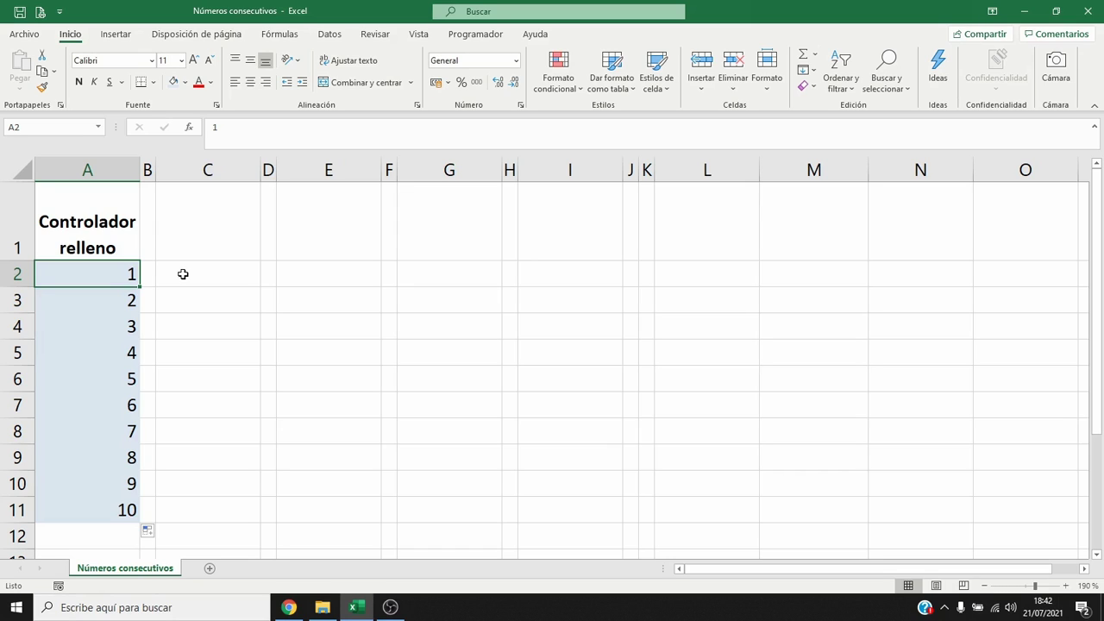
pyautogui.write('5')
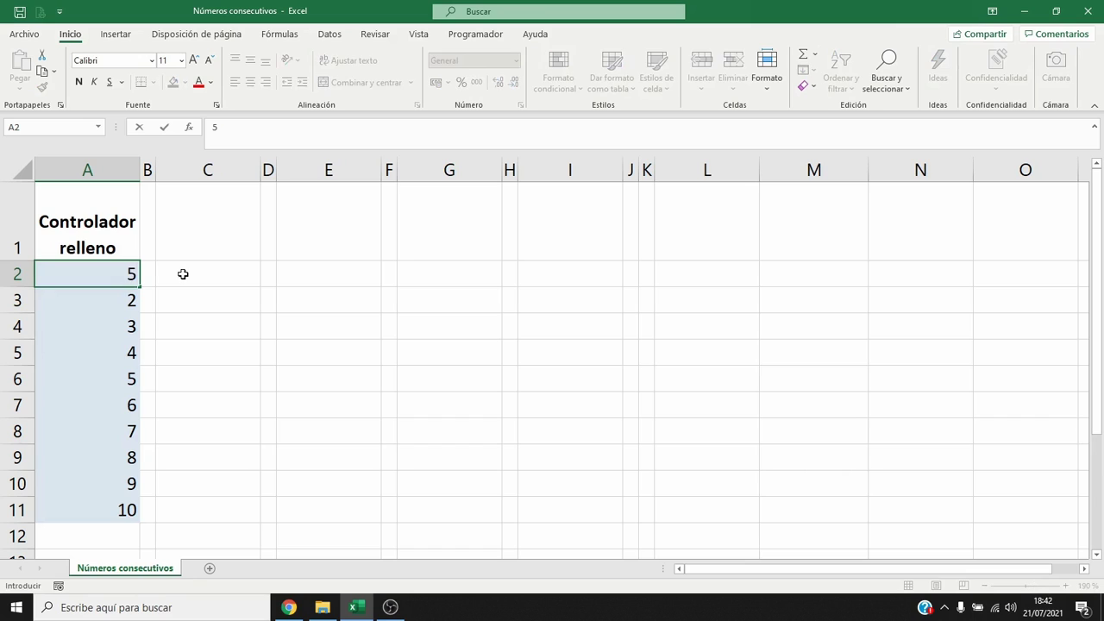
pyautogui.press('Return')
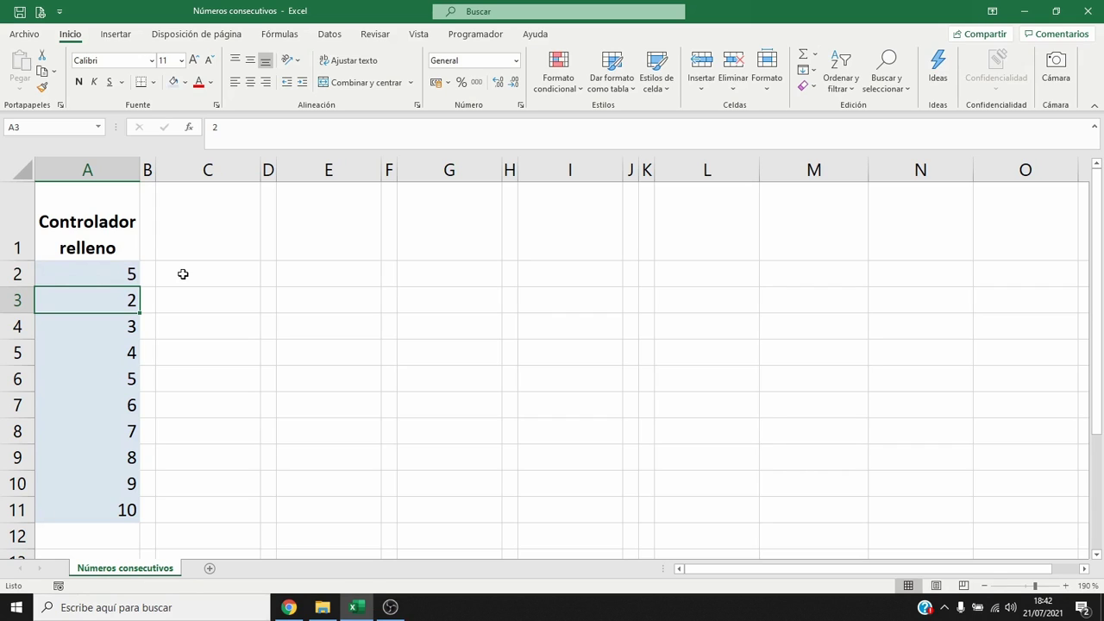
pyautogui.write('8')
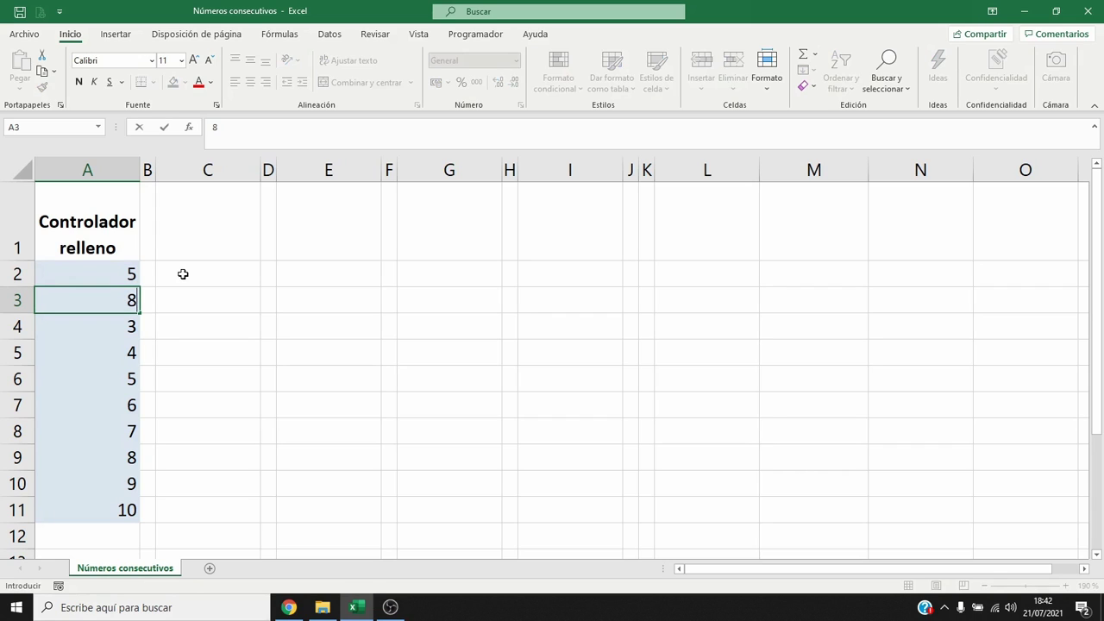
pyautogui.press('Return')
pyautogui.moveTo(118, 274); pyautogui.dragTo(116, 302)
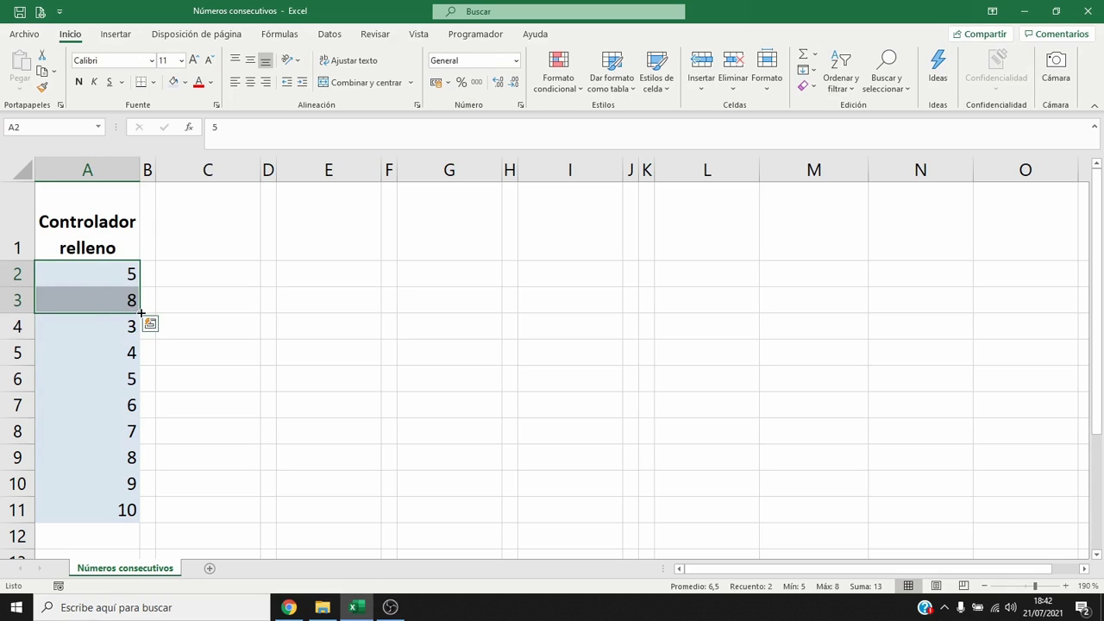
pyautogui.doubleClick(141, 313)
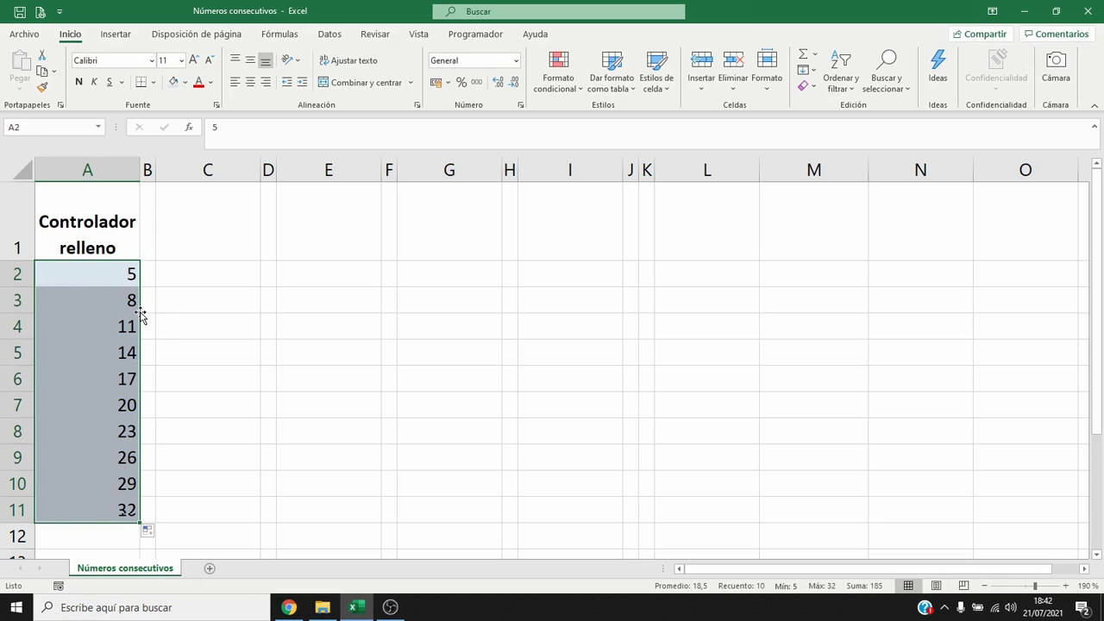
# Step: Set A2 to 1 and A3 to 2, and autofill the series from these two cells down to A11
pyautogui.click(81, 274)
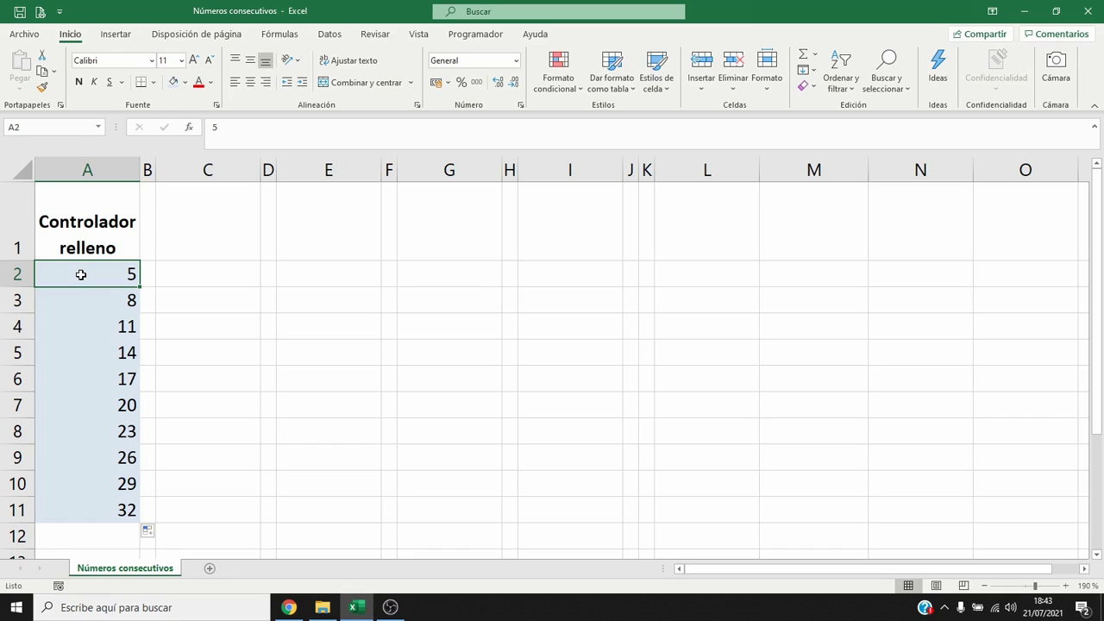
pyautogui.write('1')
pyautogui.press('Return')
pyautogui.write('2')
pyautogui.press('Return')
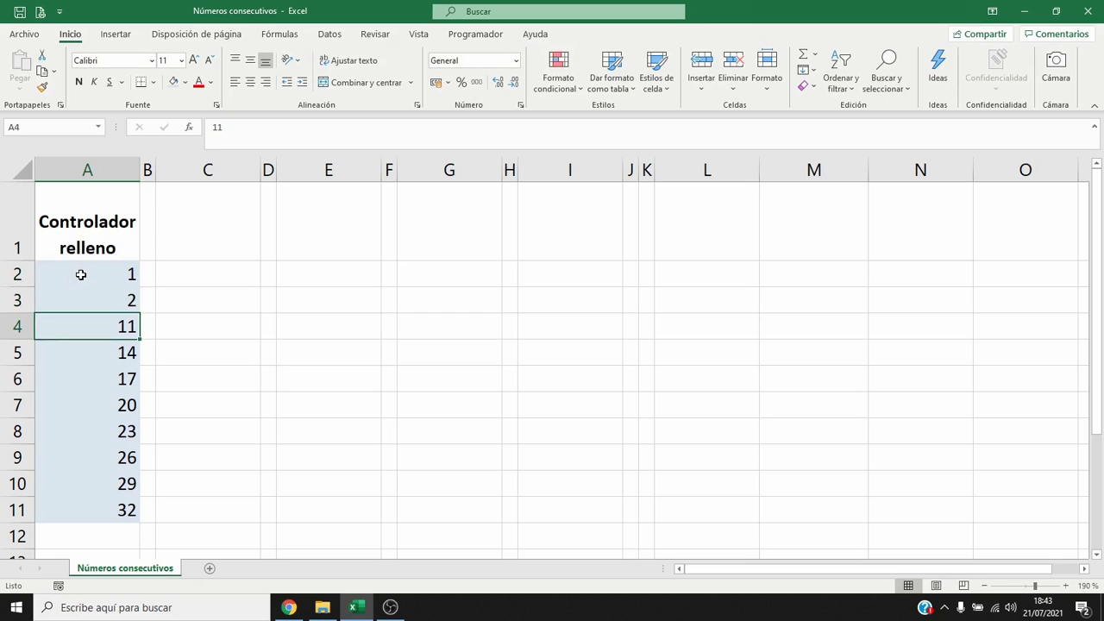
pyautogui.click(80, 274)
pyautogui.hotkey('shift', 'Down')
pyautogui.doubleClick(139, 312)
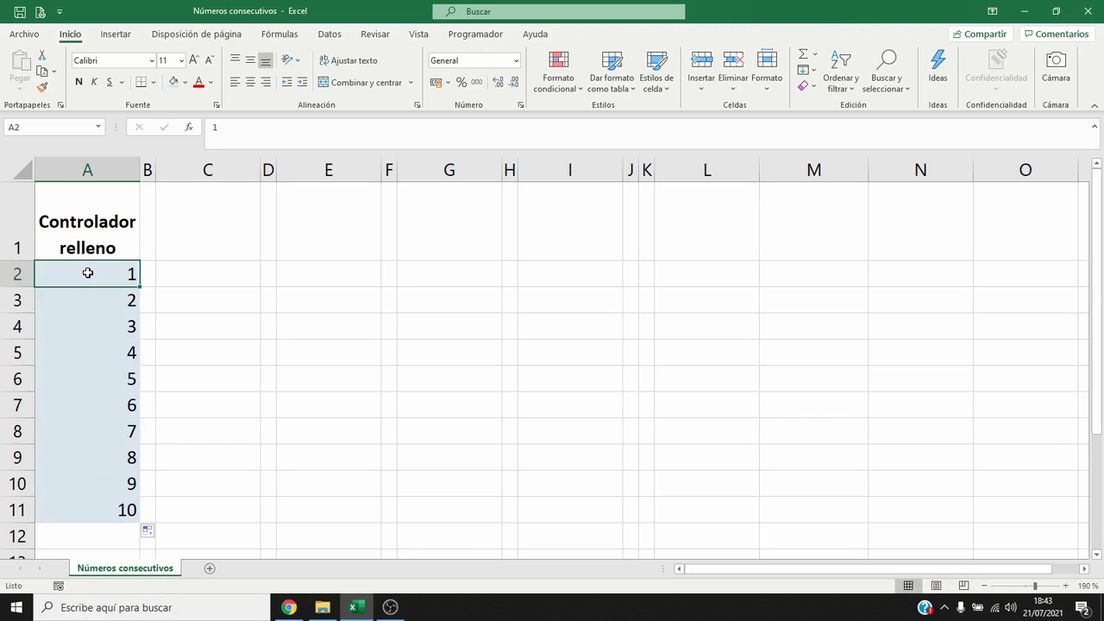
# Step: Enter the header "Rellenar series" in cell C1, with a line break between the two words
pyautogui.click(224, 238)
pyautogui.write('Rellenar')
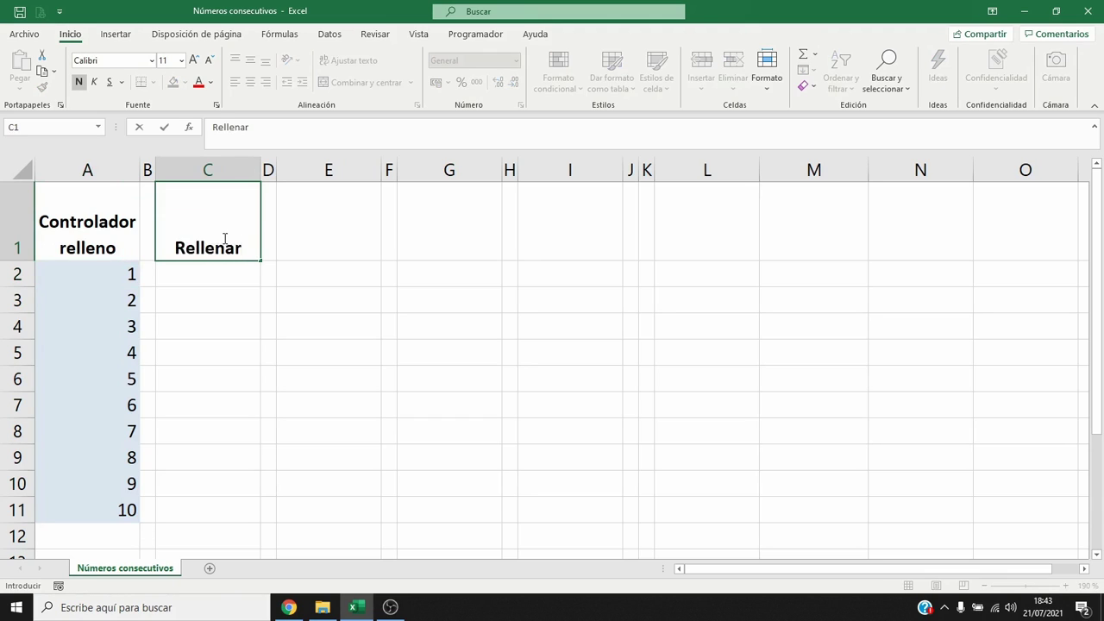
pyautogui.hotkey('alt', 'Return')
pyautogui.write('series')
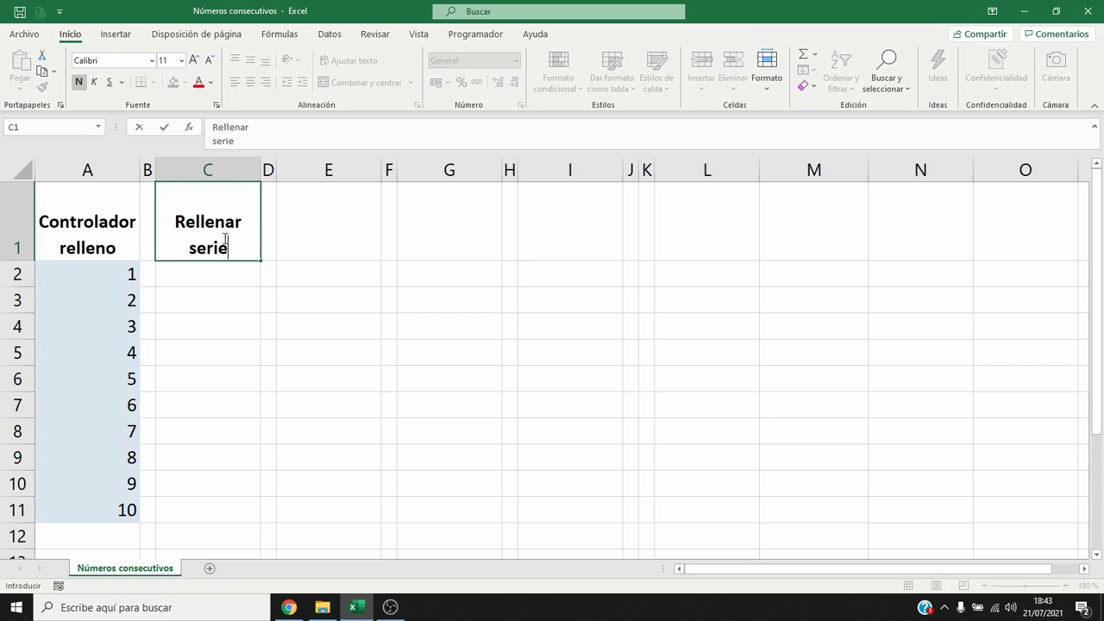
pyautogui.press('Return')
# Step: Apply the same light blue fill color to cells C2:C11
pyautogui.moveTo(212, 272); pyautogui.dragTo(213, 501)
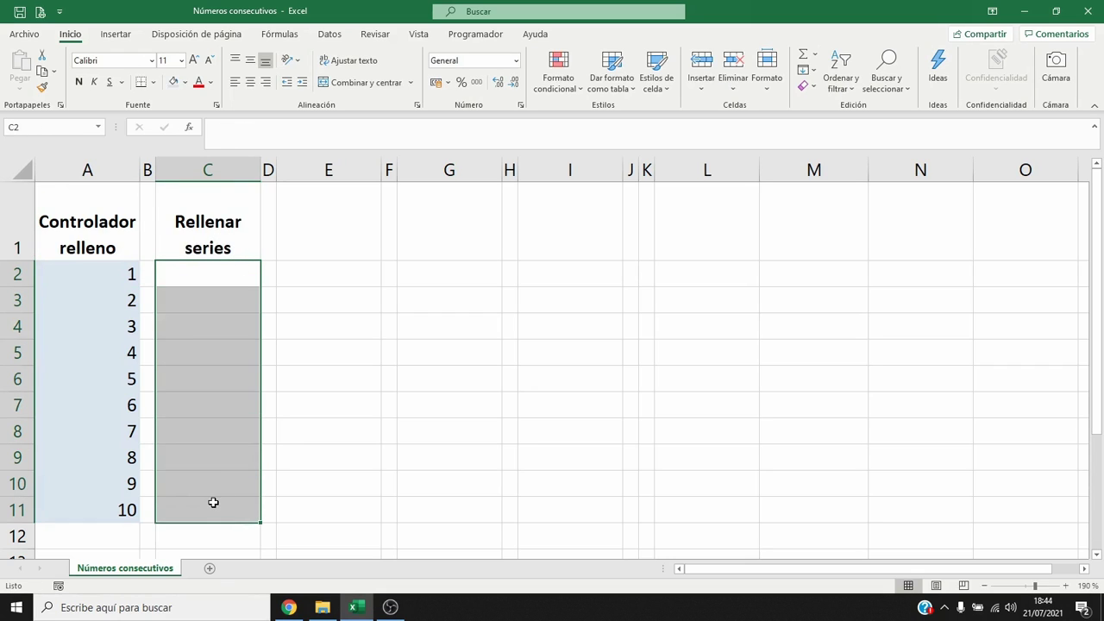
pyautogui.click(172, 82)
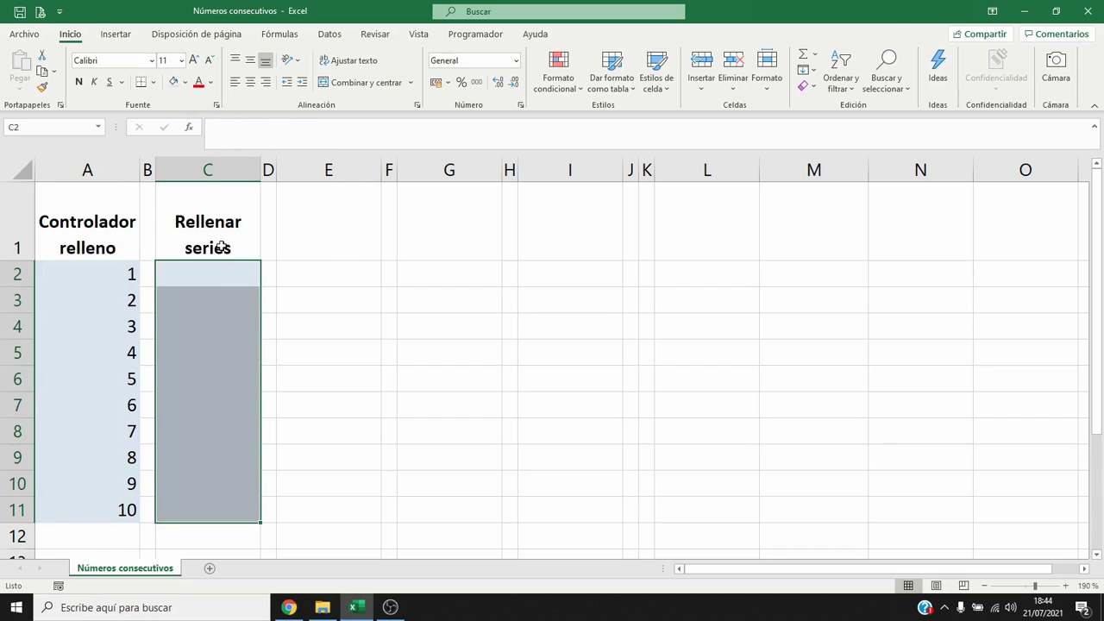
pyautogui.moveTo(223, 274); pyautogui.dragTo(224, 276)
# Step: Enter 1 in cell C2 as the starting value of the series
pyautogui.click(224, 275)
pyautogui.write('1')
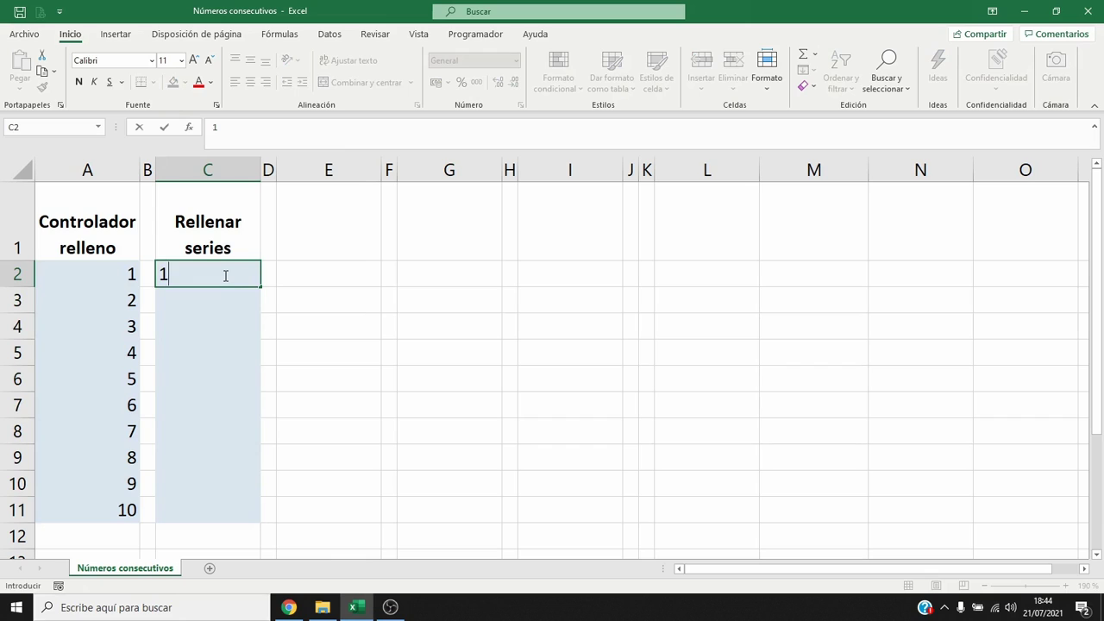
pyautogui.press('Return')
# Step: Generate a linear series in columns from C2 using the Series command, with step 1 and limit 10
pyautogui.click(224, 275)
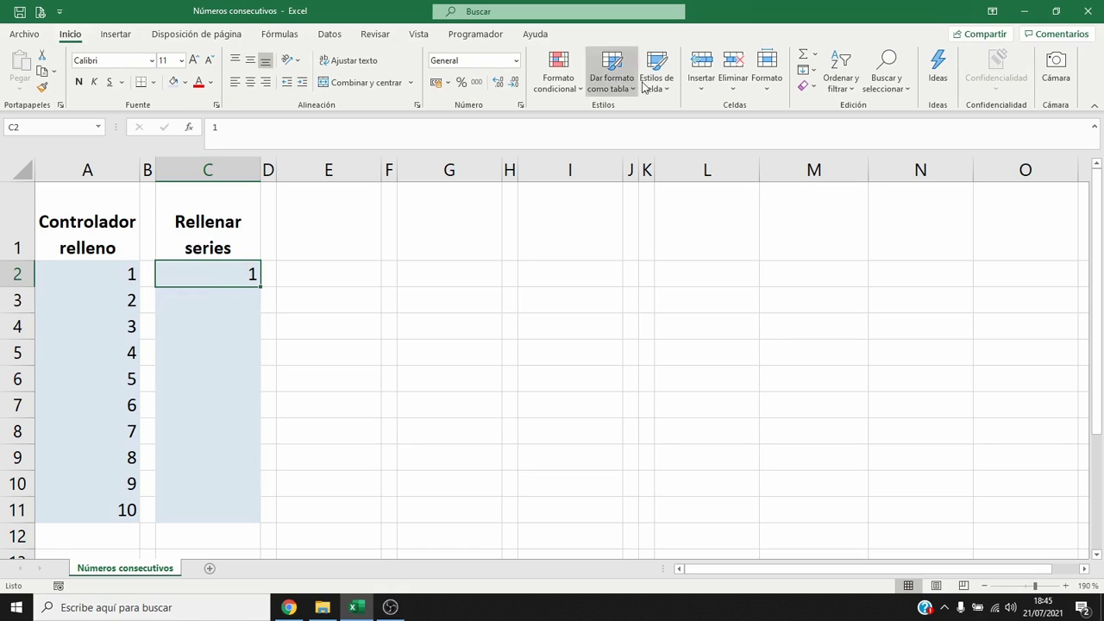
pyautogui.click(812, 70)
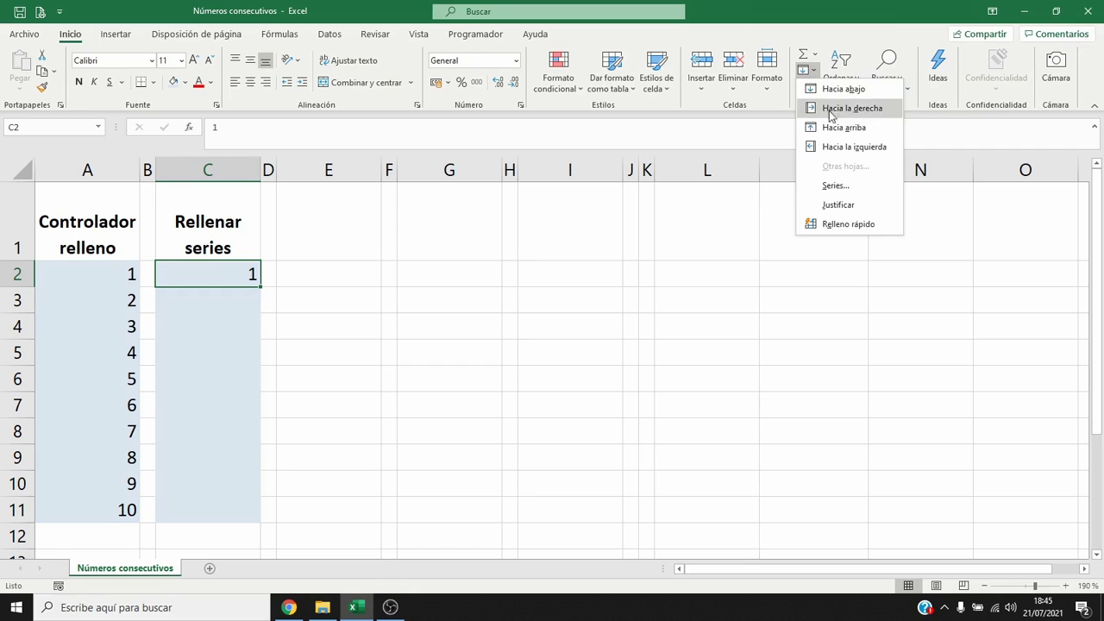
pyautogui.click(849, 187)
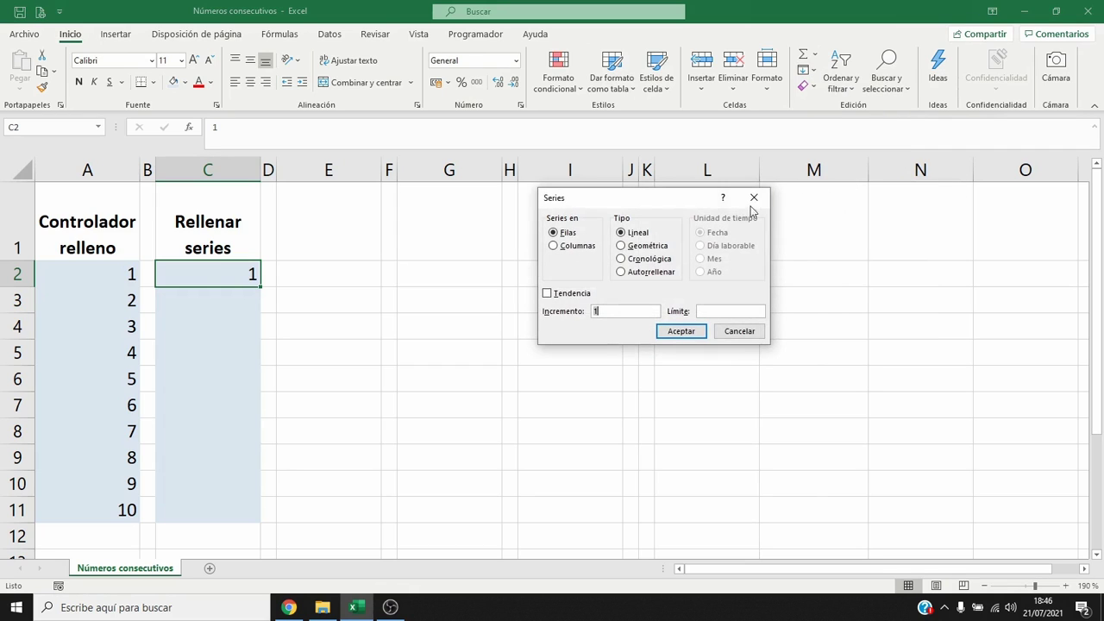
pyautogui.click(553, 248)
pyautogui.click(635, 235)
pyautogui.click(618, 311)
pyautogui.write('10')
pyautogui.click(685, 333)
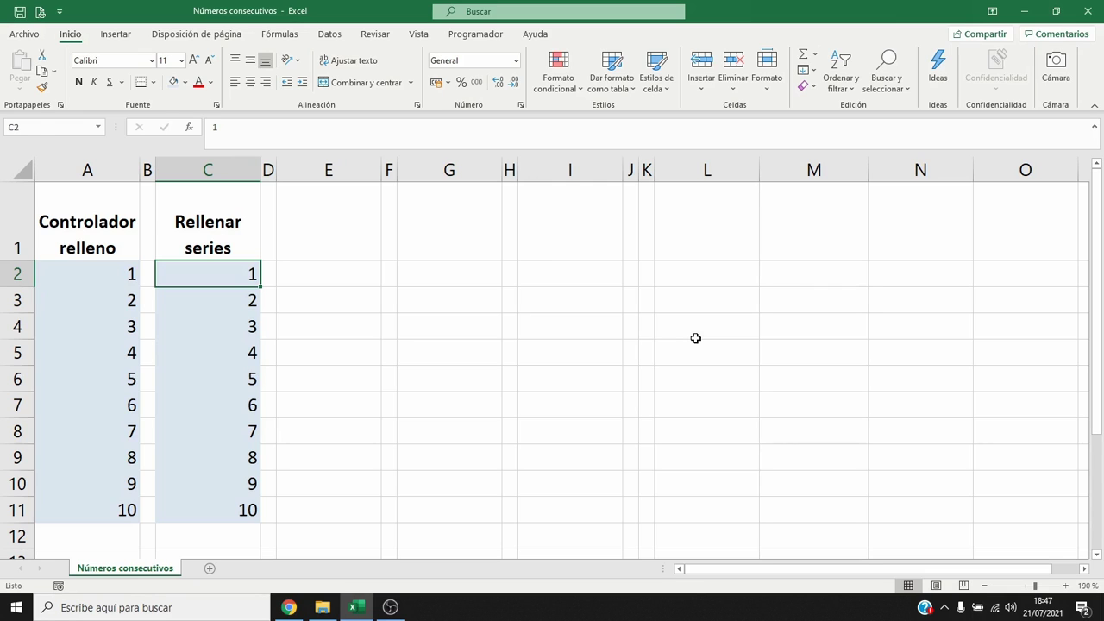
# Step: Clear the values from C2:C11 and enter 5 in C2 as the new starting value
pyautogui.hotkey('ctrl', 'shift', 'Down')
pyautogui.press('Delete')
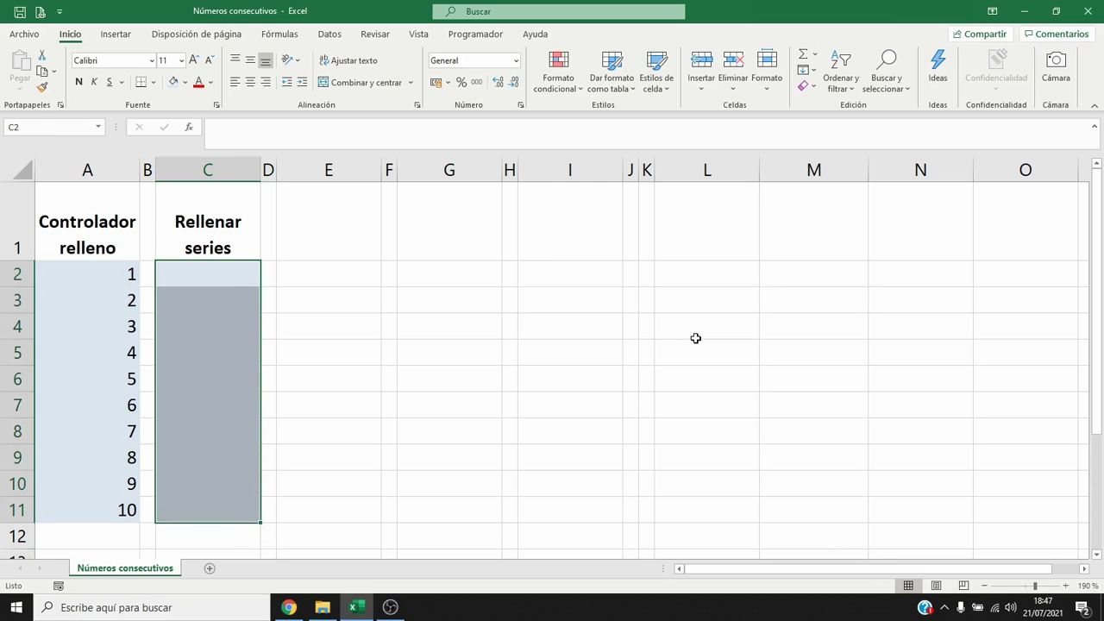
pyautogui.click(191, 274)
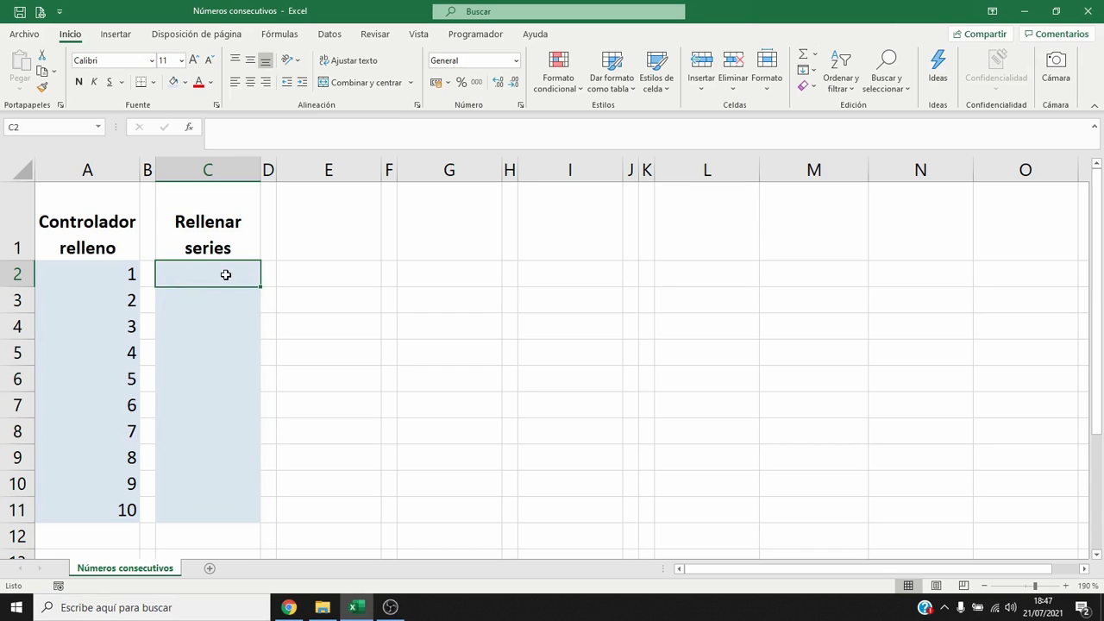
pyautogui.write('5')
pyautogui.press('Return')
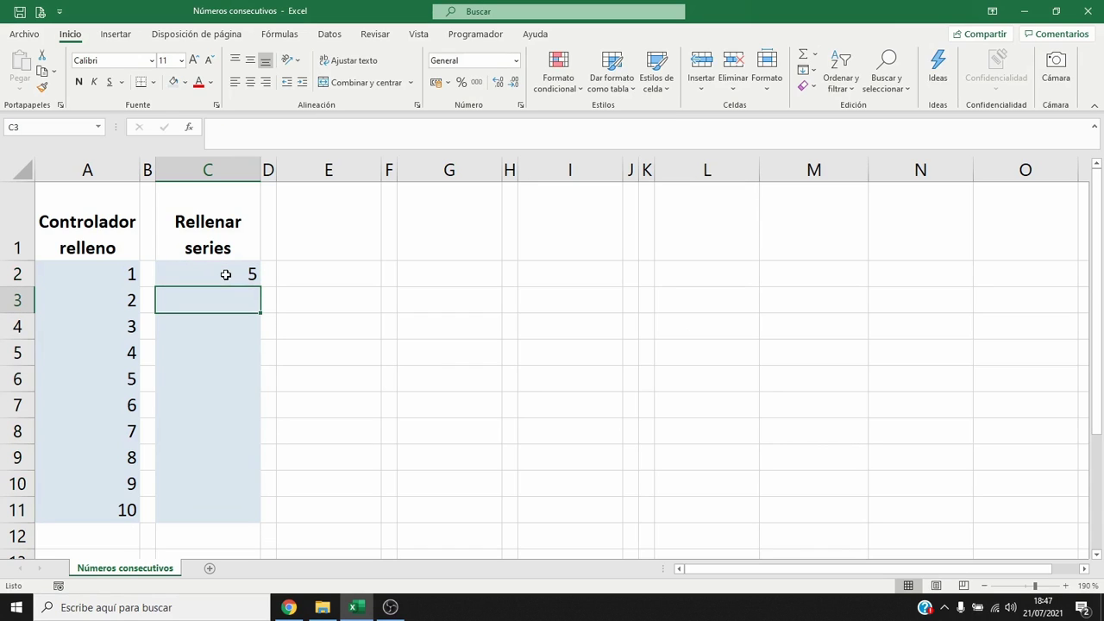
# Step: Fill C2:C11 with a linear series in columns using the Series command, with step 3 and no limit
pyautogui.click(226, 274)
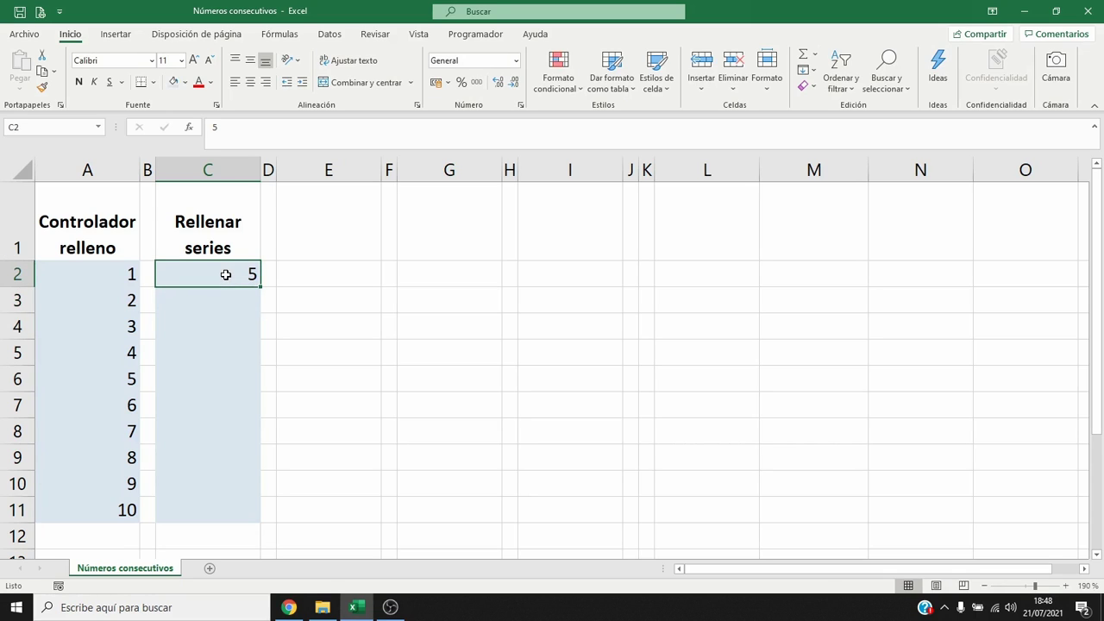
pyautogui.keyDown('shift'); pyautogui.click(204, 515); pyautogui.keyUp('shift')
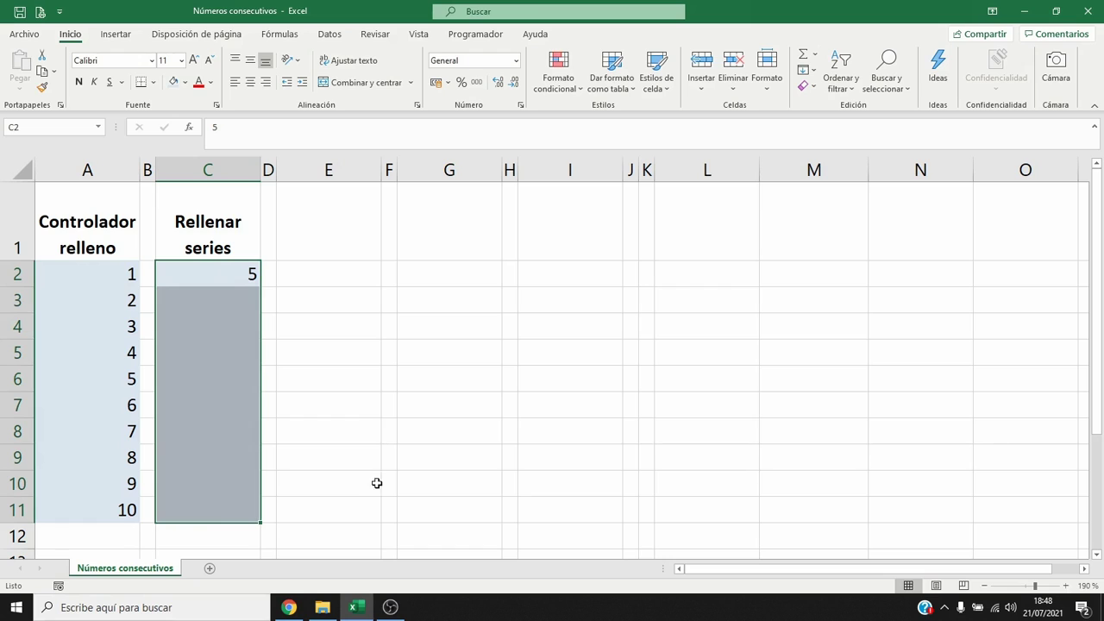
pyautogui.click(813, 70)
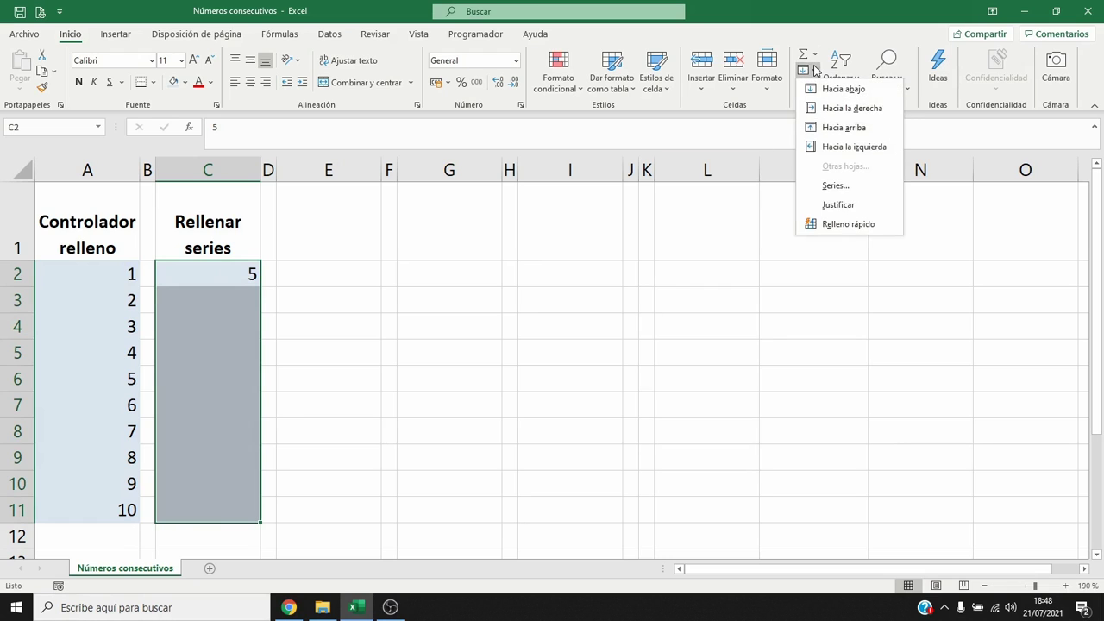
pyautogui.click(834, 185)
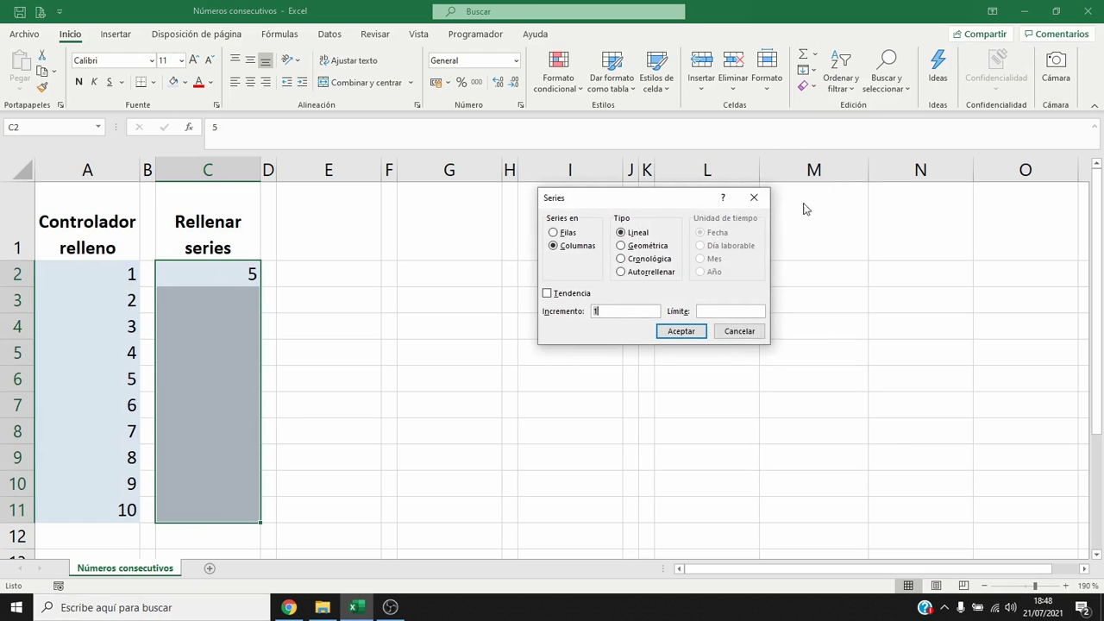
pyautogui.click(564, 250)
pyautogui.click(632, 239)
pyautogui.click(618, 312)
pyautogui.write('3')
pyautogui.click(695, 332)
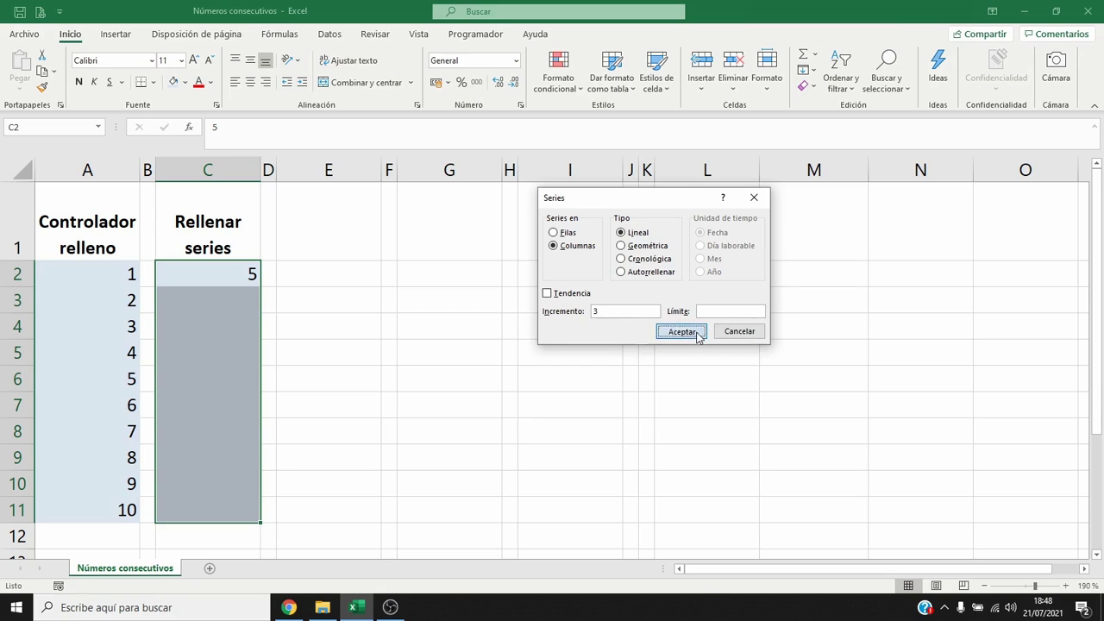
# Step: Clear the values from C2:C11 and enter 1 in C2 as the starting value
pyautogui.click(206, 274)
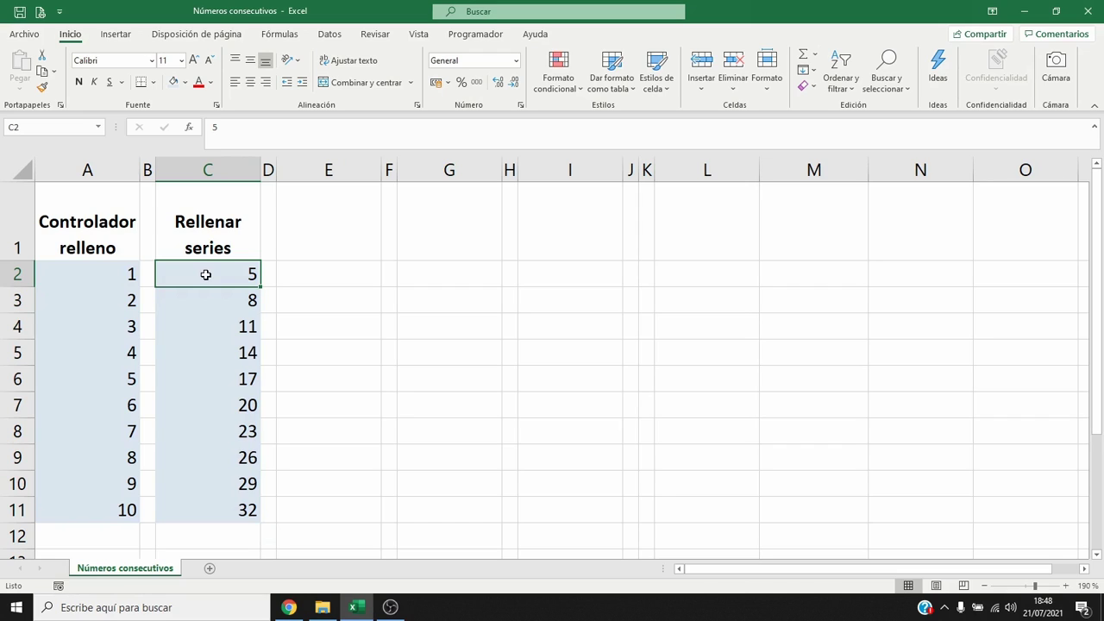
pyautogui.hotkey('ctrl', 'shift', 'Down')
pyautogui.press('Delete')
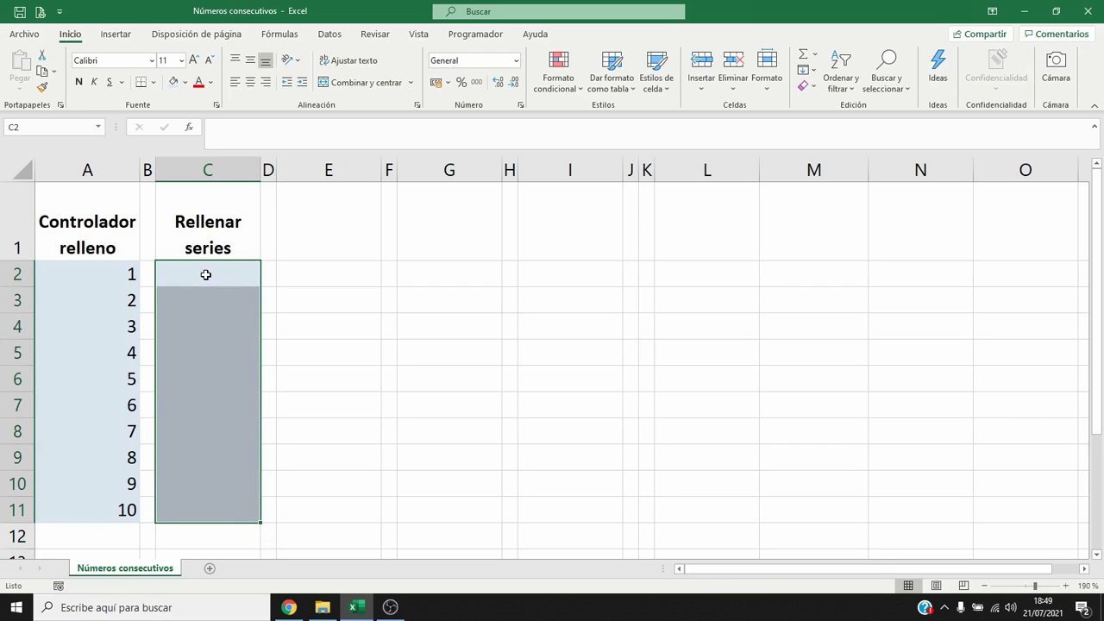
pyautogui.click(205, 274)
pyautogui.write('1')
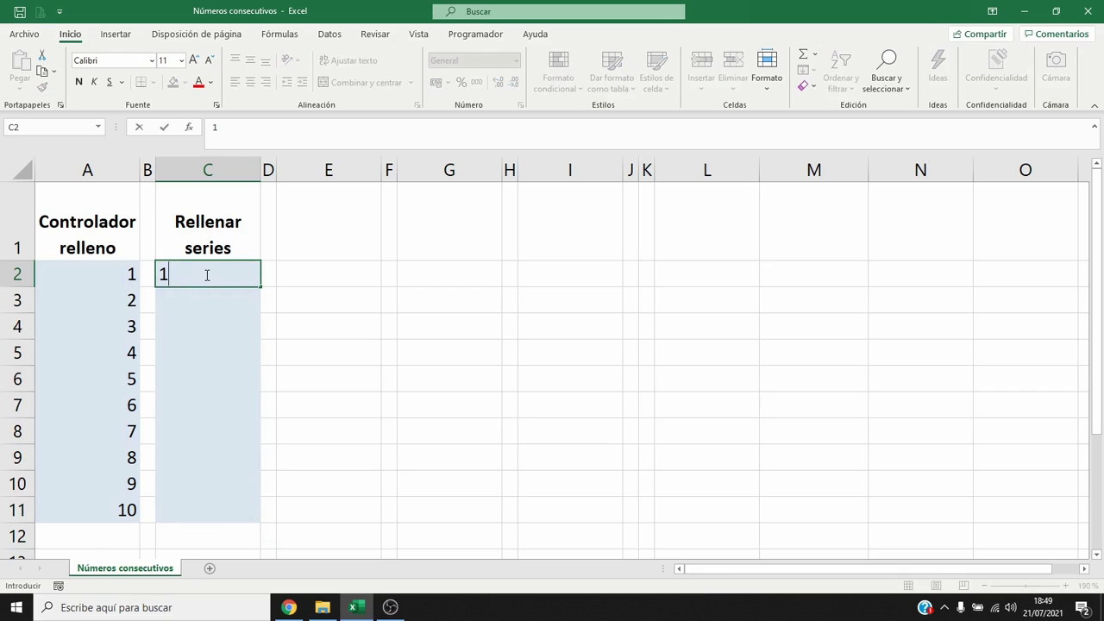
pyautogui.press('Return')
# Step: Fill the selected range C2:C11 with a linear column series using step 1 and limit 5
pyautogui.moveTo(205, 274); pyautogui.dragTo(230, 503)
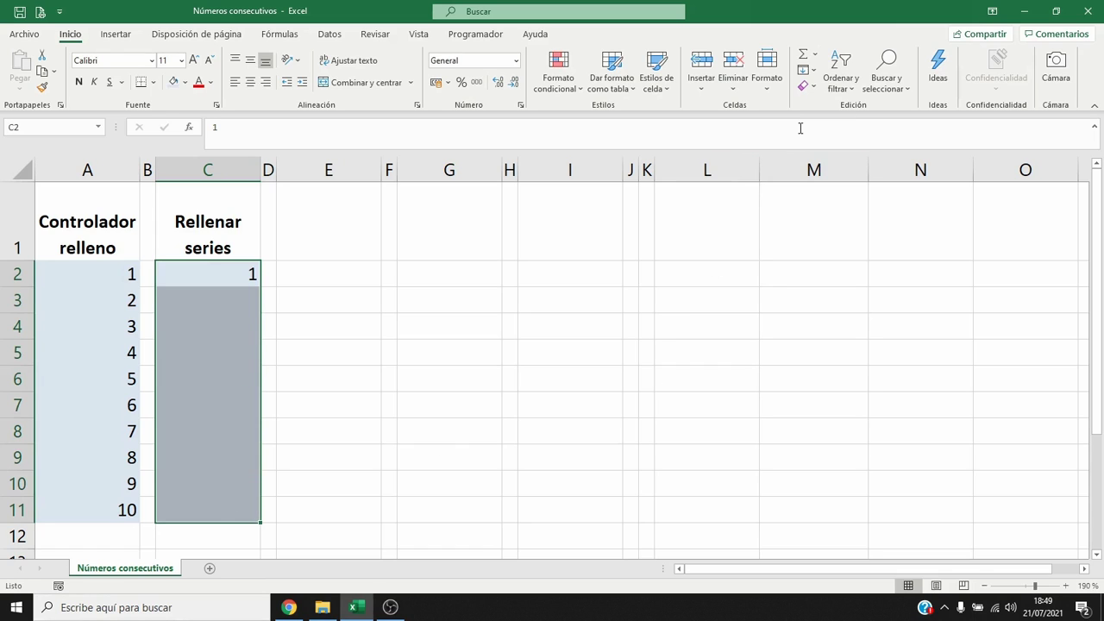
pyautogui.click(815, 78)
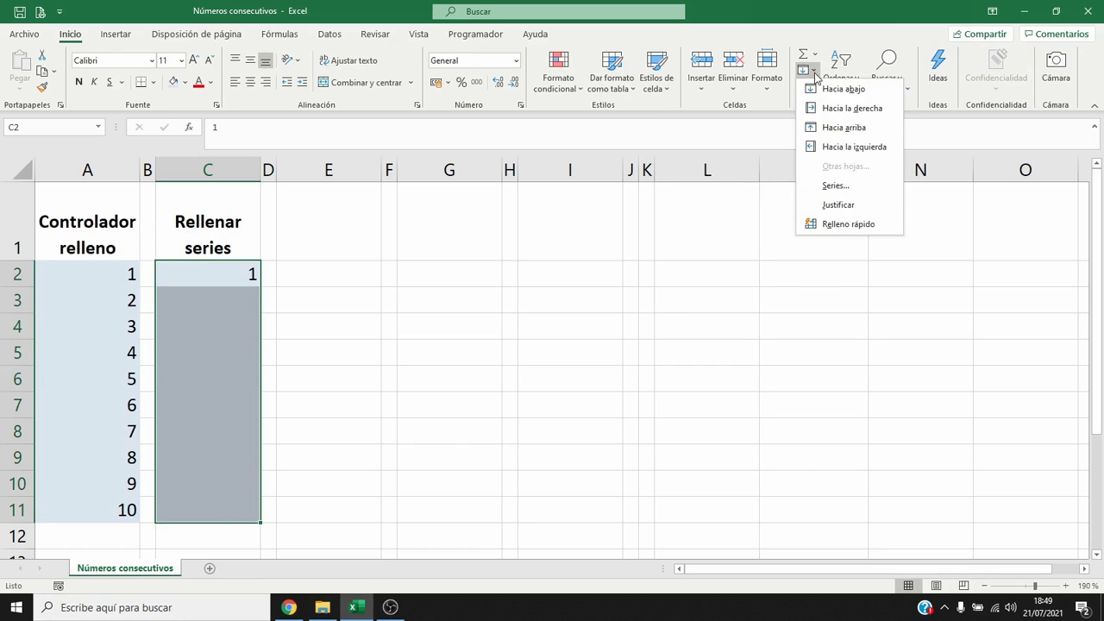
pyautogui.click(826, 182)
pyautogui.click(612, 312)
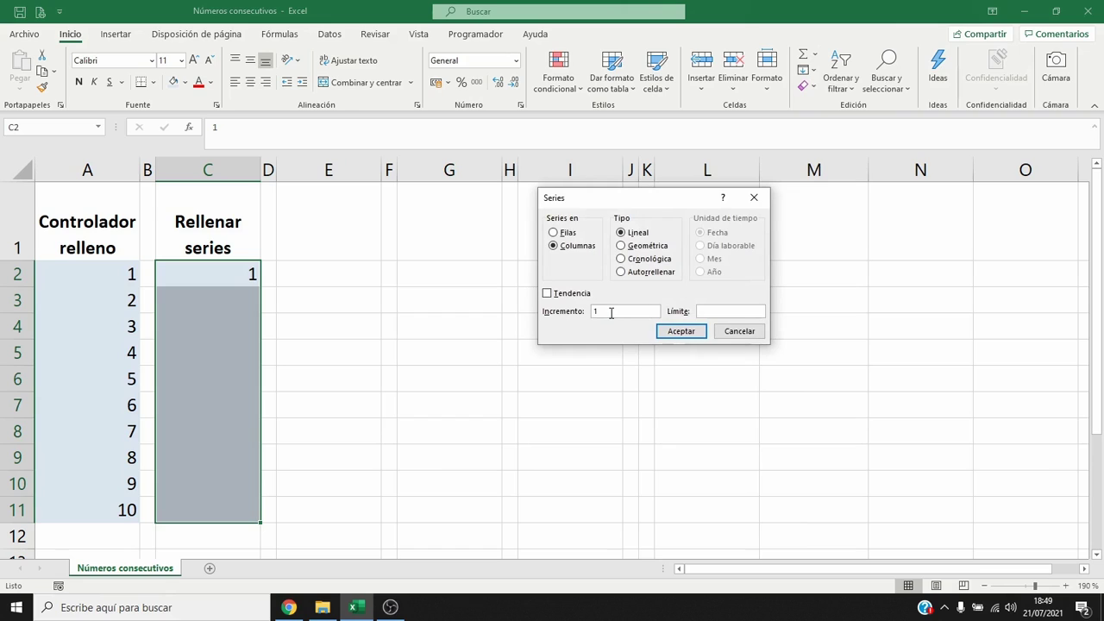
pyautogui.click(717, 312)
pyautogui.write('5')
pyautogui.click(695, 333)
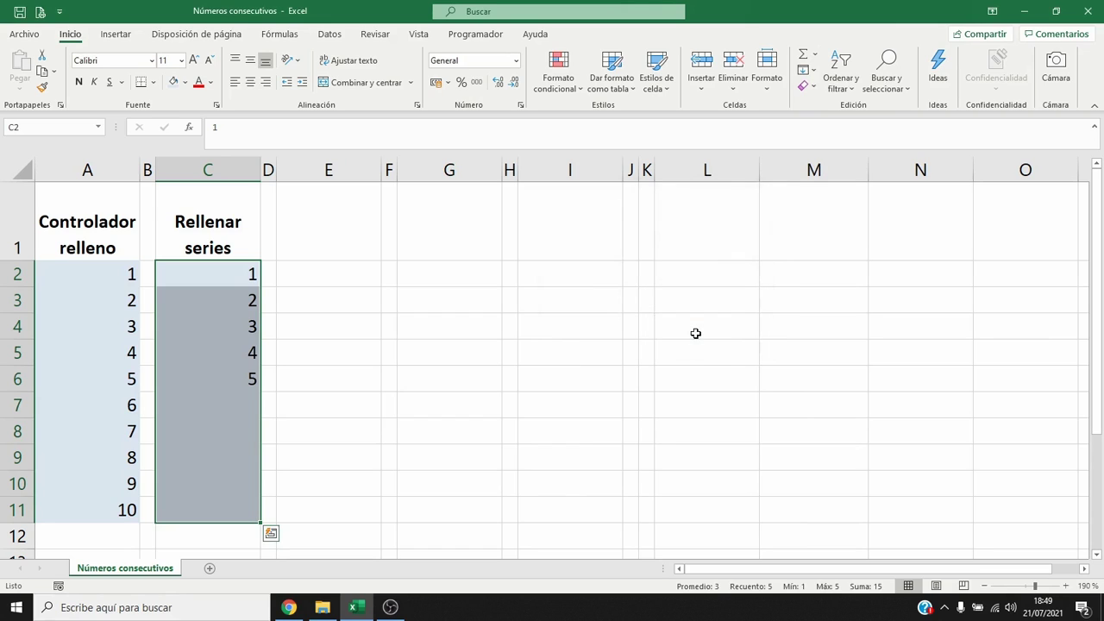
# Step: Generate a linear series in columns starting from C2 alone using the Series command, with step 1 and limit 10
pyautogui.click(208, 279)
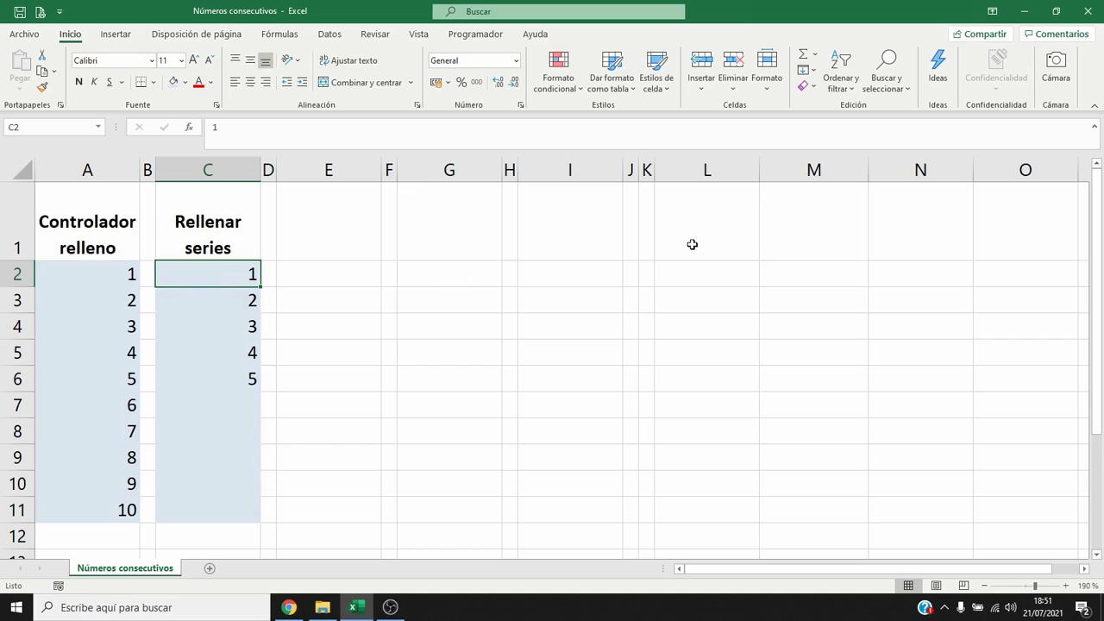
pyautogui.click(813, 71)
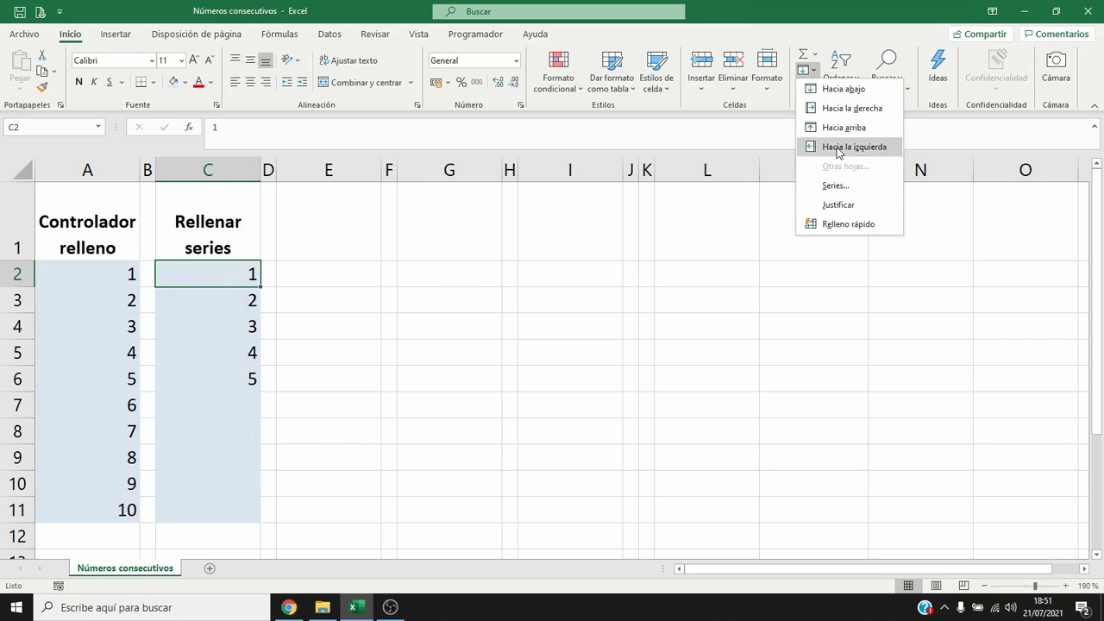
pyautogui.click(835, 186)
pyautogui.click(589, 249)
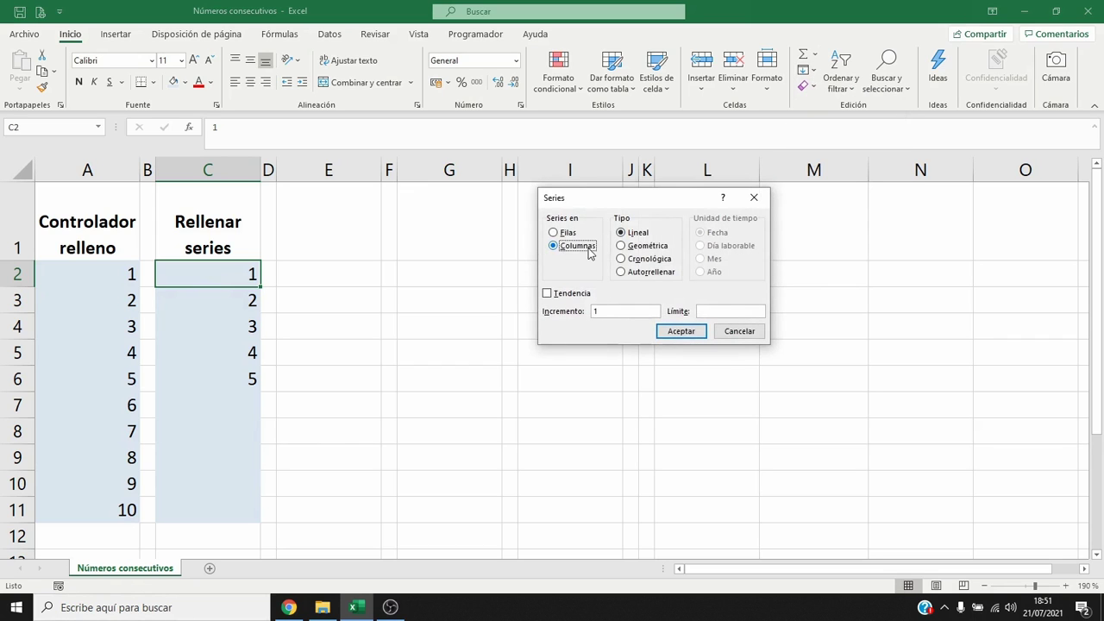
pyautogui.click(709, 311)
pyautogui.write('10')
pyautogui.click(699, 331)
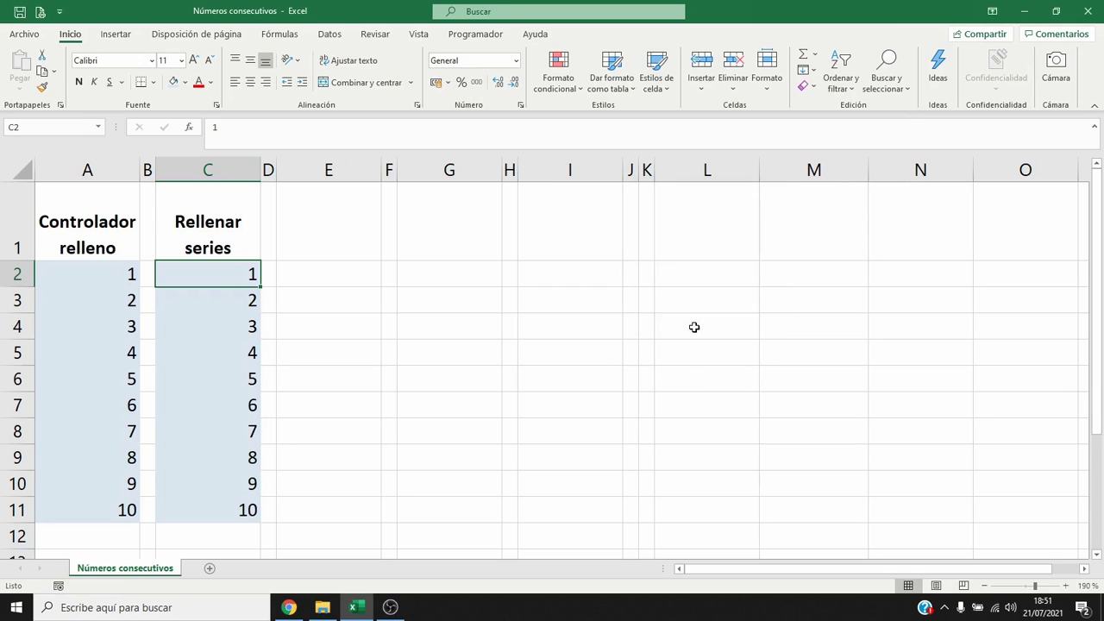
# Step: Enter the header "Suma simple" in cell E1, split over two lines
pyautogui.click(360, 247)
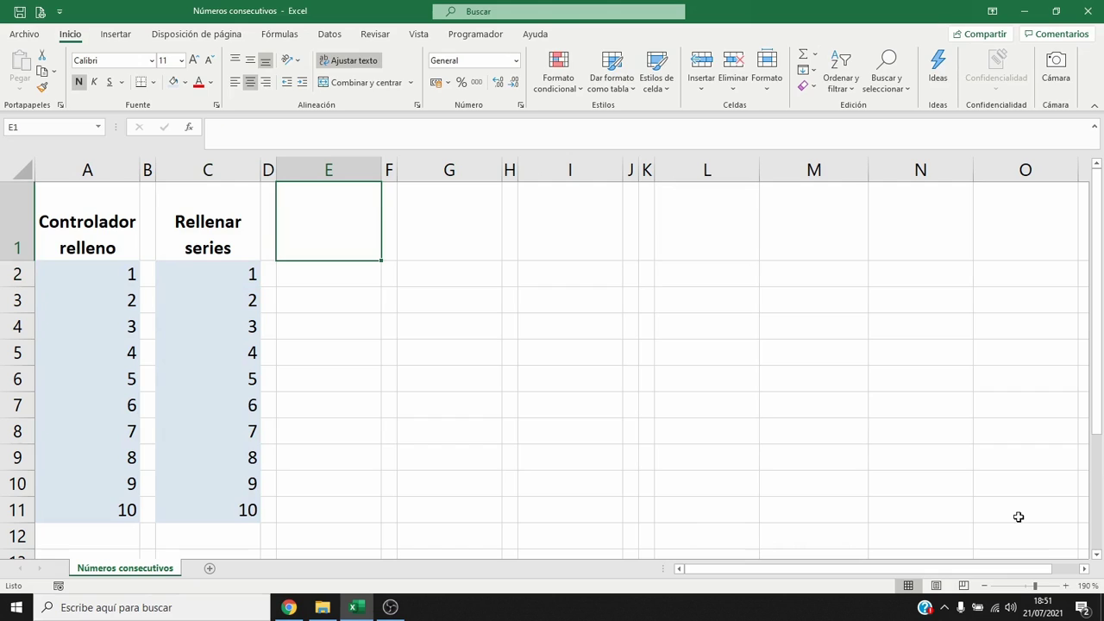
pyautogui.write('Suma')
pyautogui.hotkey('alt', 'Return')
pyautogui.write('simple')
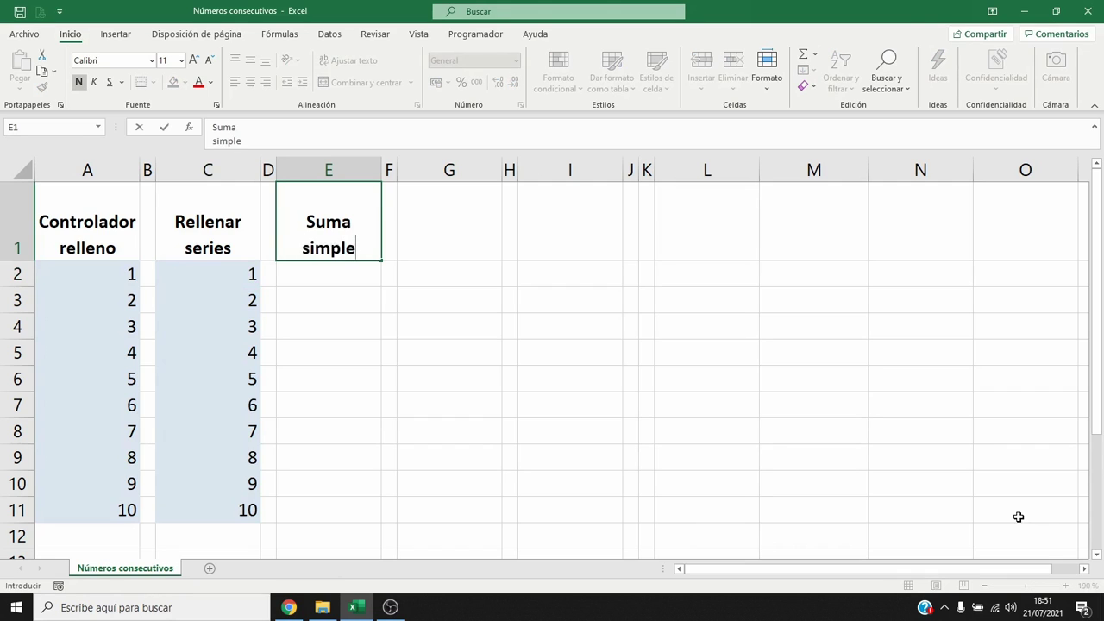
pyautogui.press('Return')
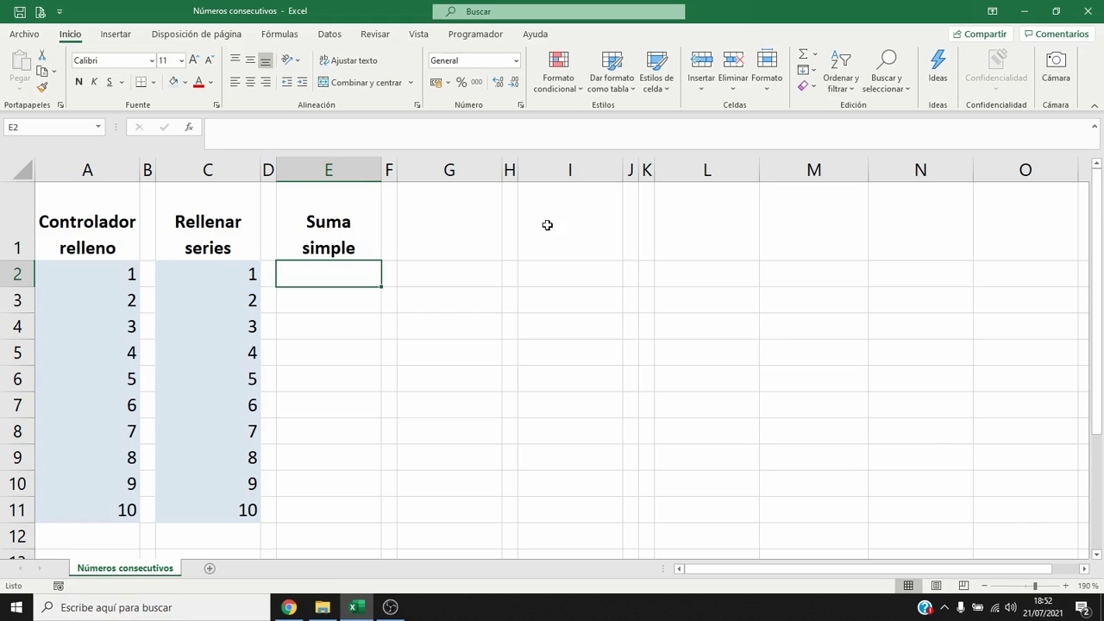
# Step: Apply the light blue fill color to cell E2 and enter 1 in it as the starting value
pyautogui.click(174, 84)
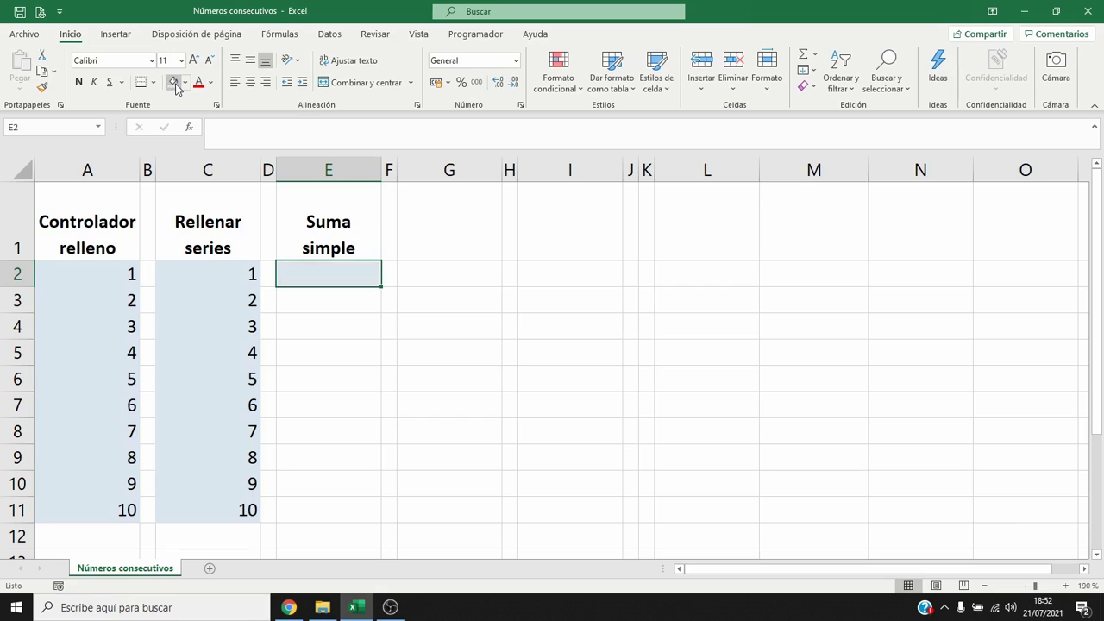
pyautogui.write('1')
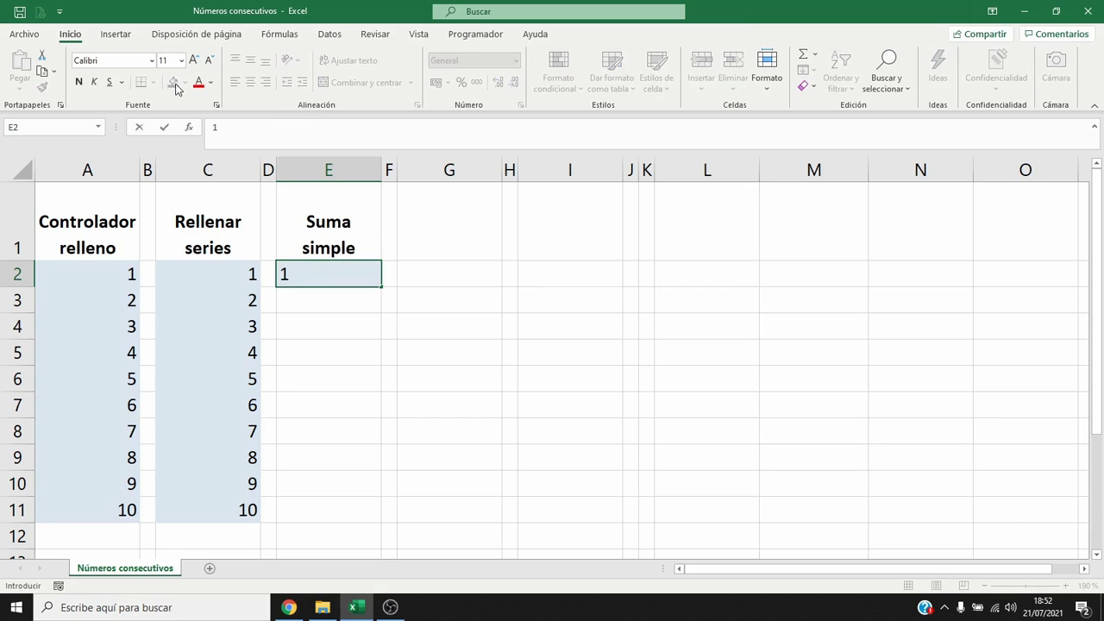
pyautogui.press('Return')
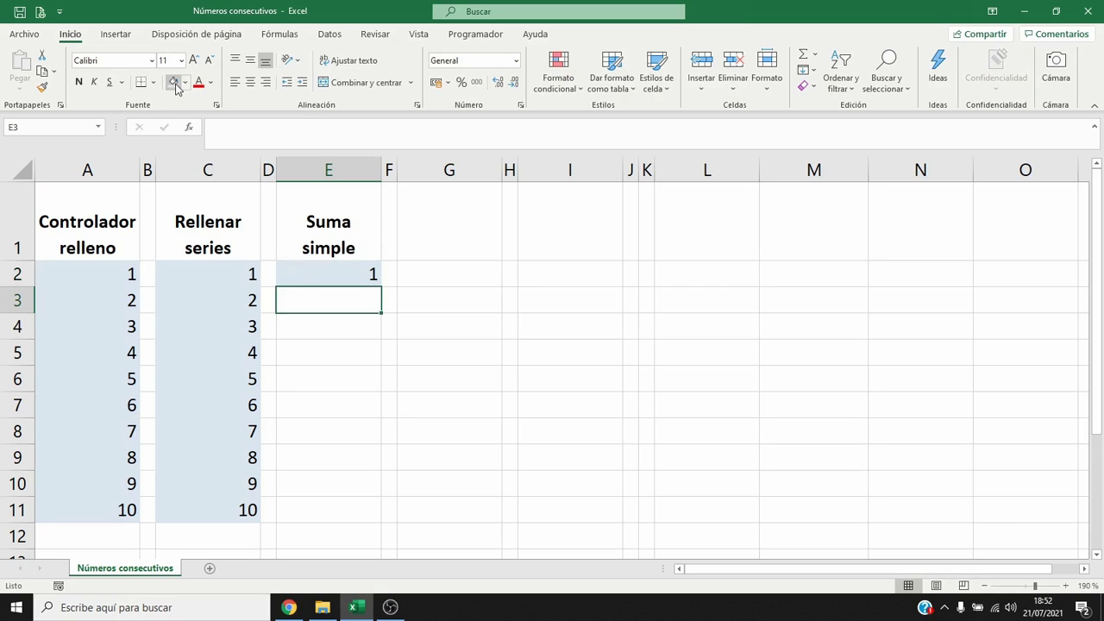
# Step: Fill cell E3 with yellow and enter the formula =E2+1 in it
pyautogui.click(185, 82)
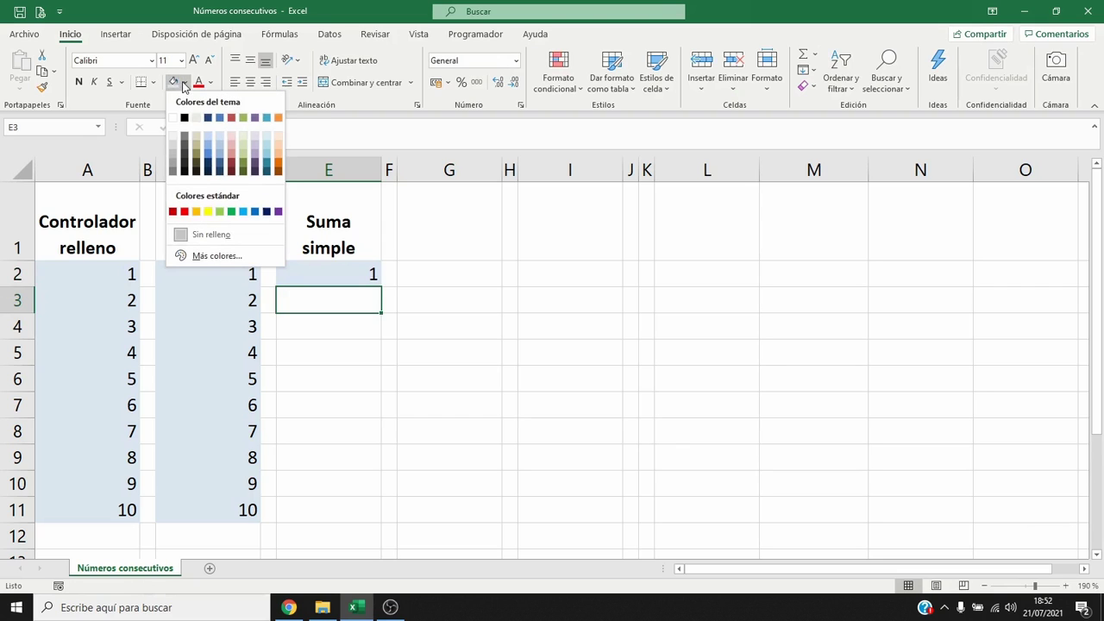
pyautogui.click(208, 211)
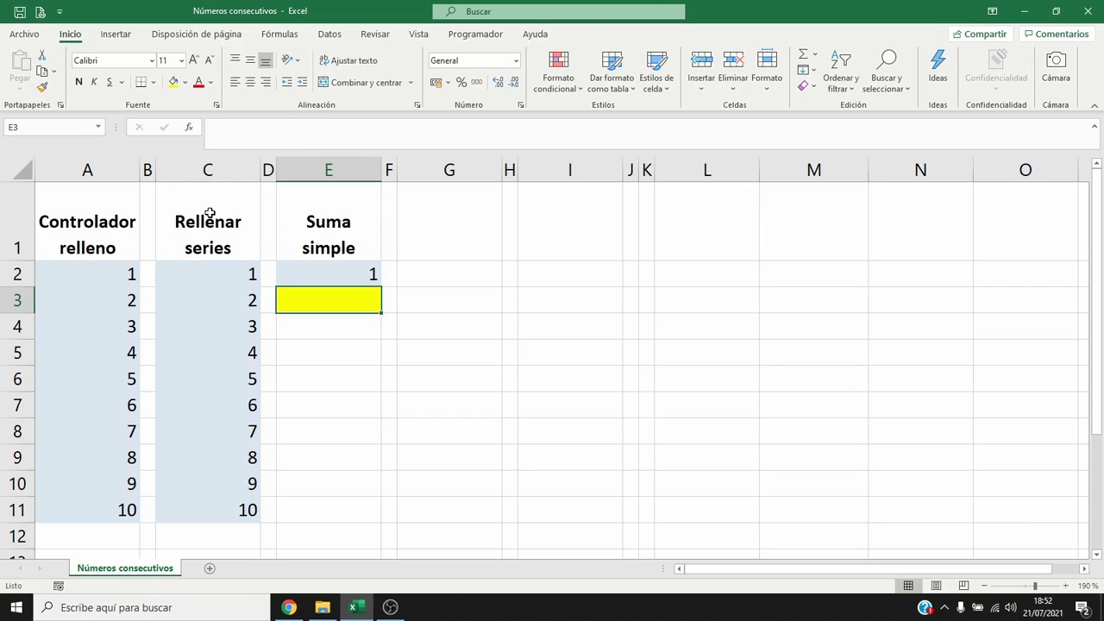
pyautogui.write('=')
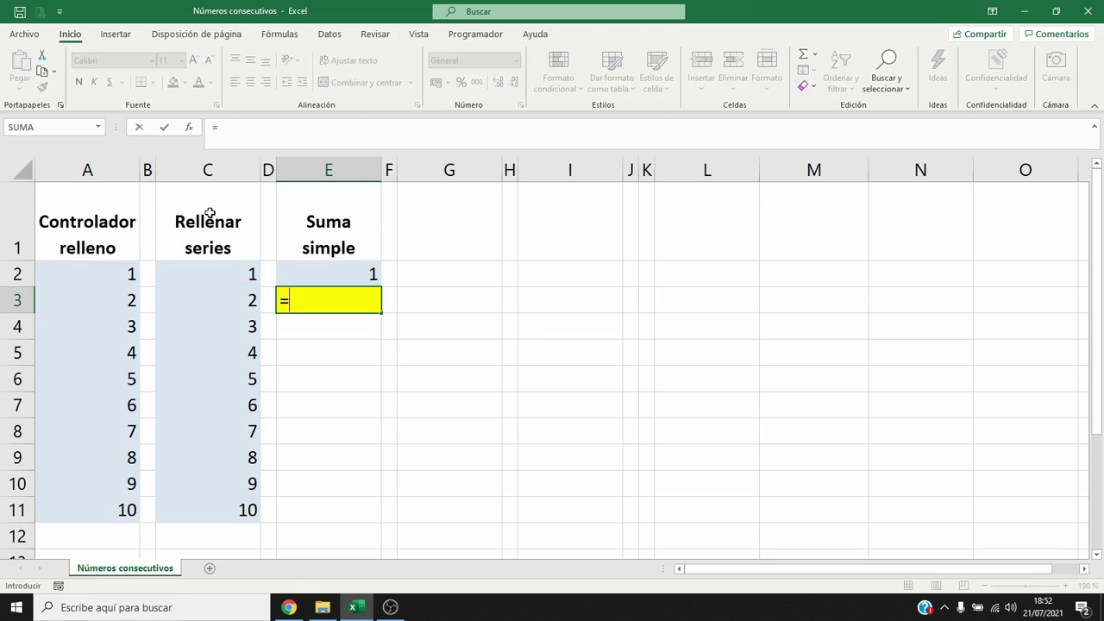
pyautogui.press('Up')
pyautogui.write('+1')
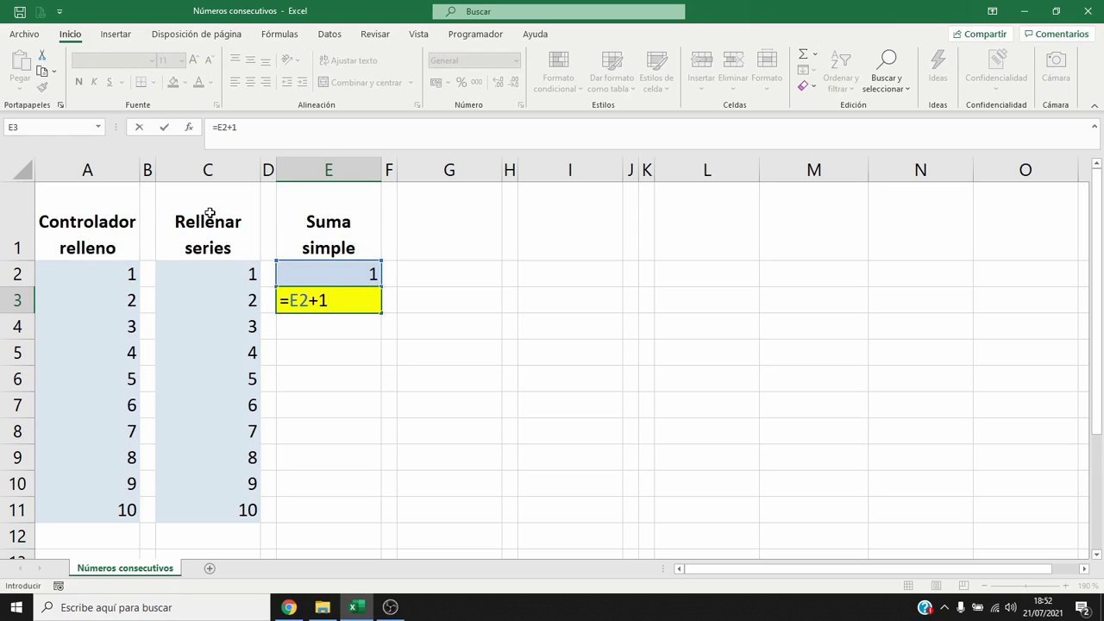
pyautogui.press('Return')
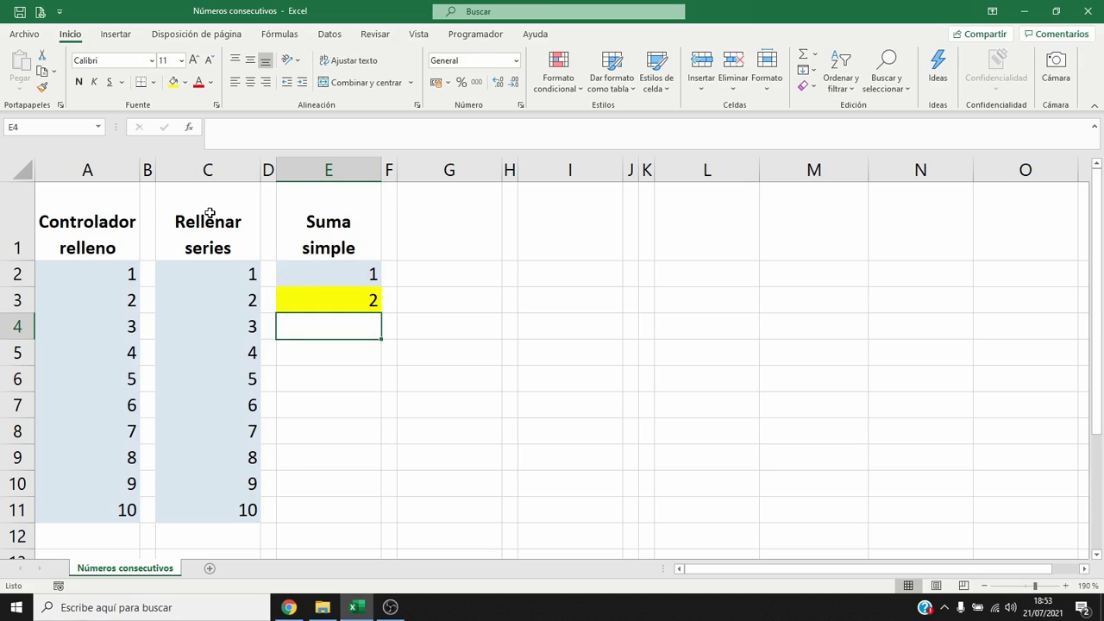
# Step: Copy the formula in E3 down to E11 with the fill handle and change the starting value in E2 to 5
pyautogui.press('Up')
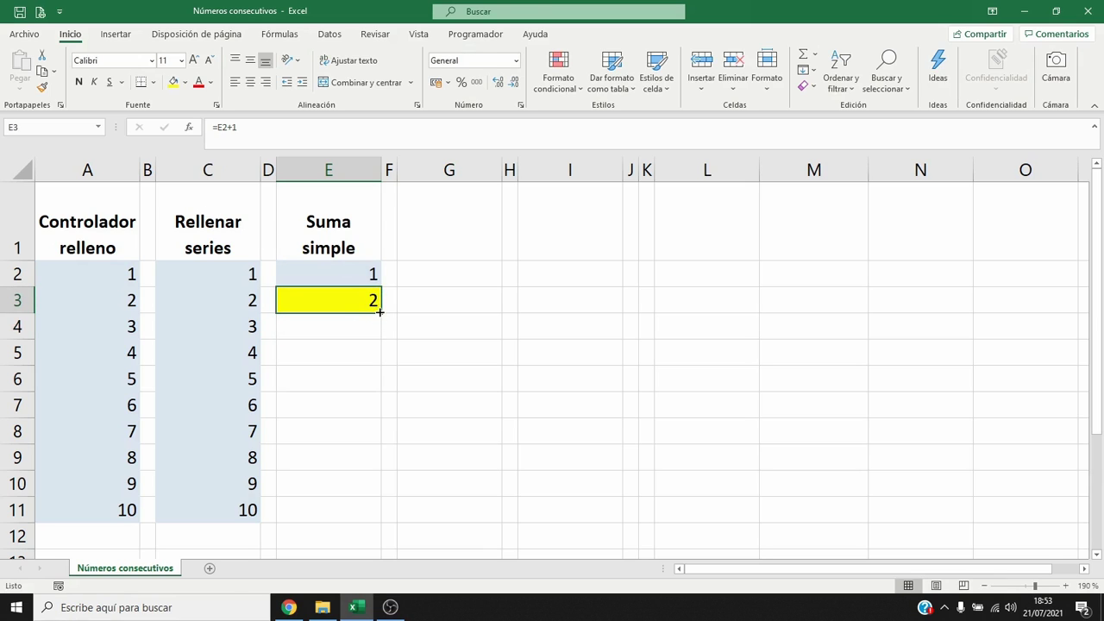
pyautogui.moveTo(380, 312); pyautogui.dragTo(369, 532)
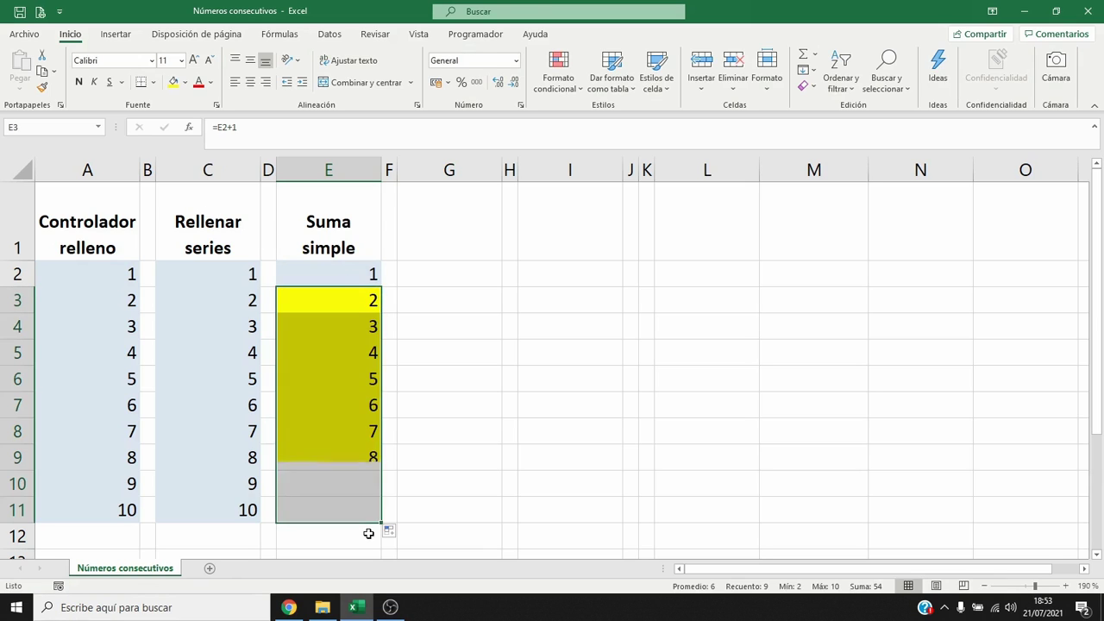
pyautogui.click(341, 275)
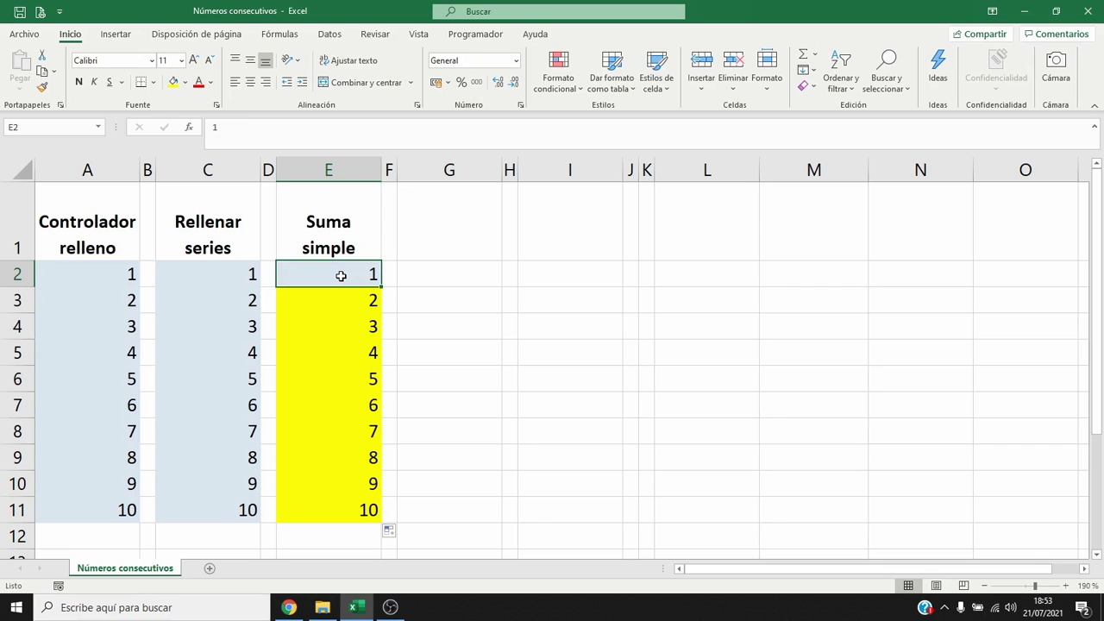
pyautogui.write('5')
pyautogui.press('Return')
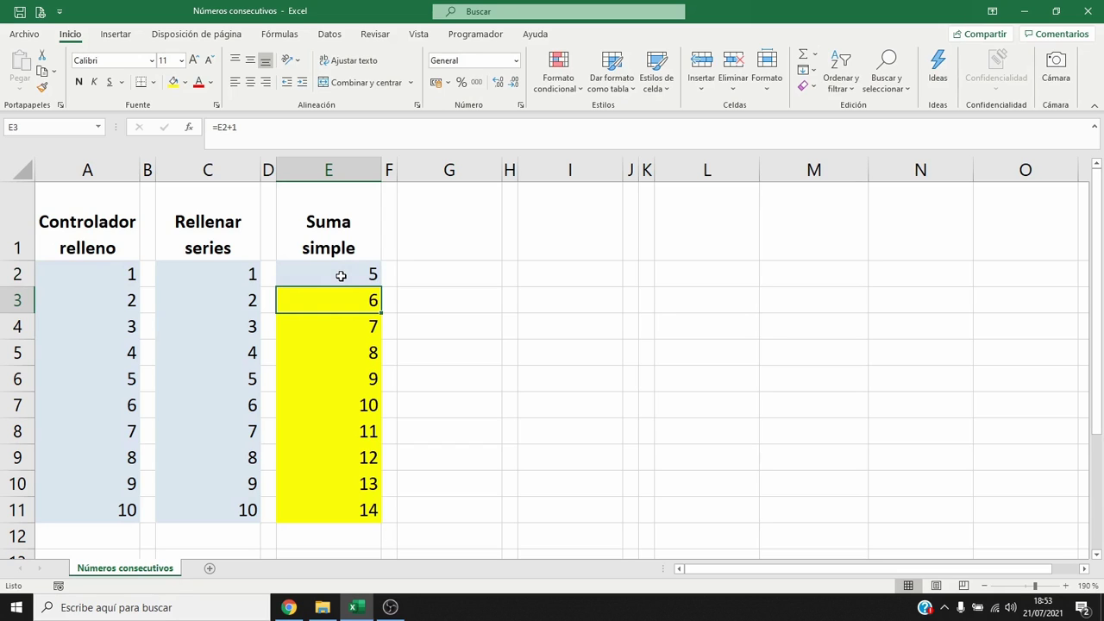
# Step: Change the formula in E3 to =E2+3 and copy it down to E11 with the fill handle
pyautogui.press('F2')
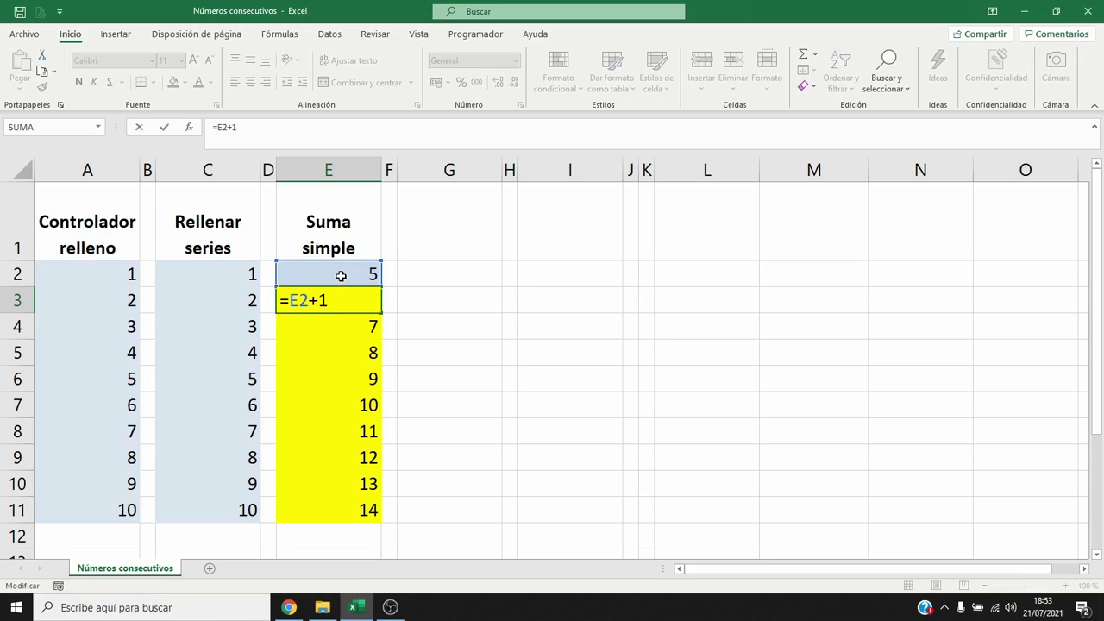
pyautogui.press('BackSpace')
pyautogui.write('3')
pyautogui.press('Return')
pyautogui.press('Up')
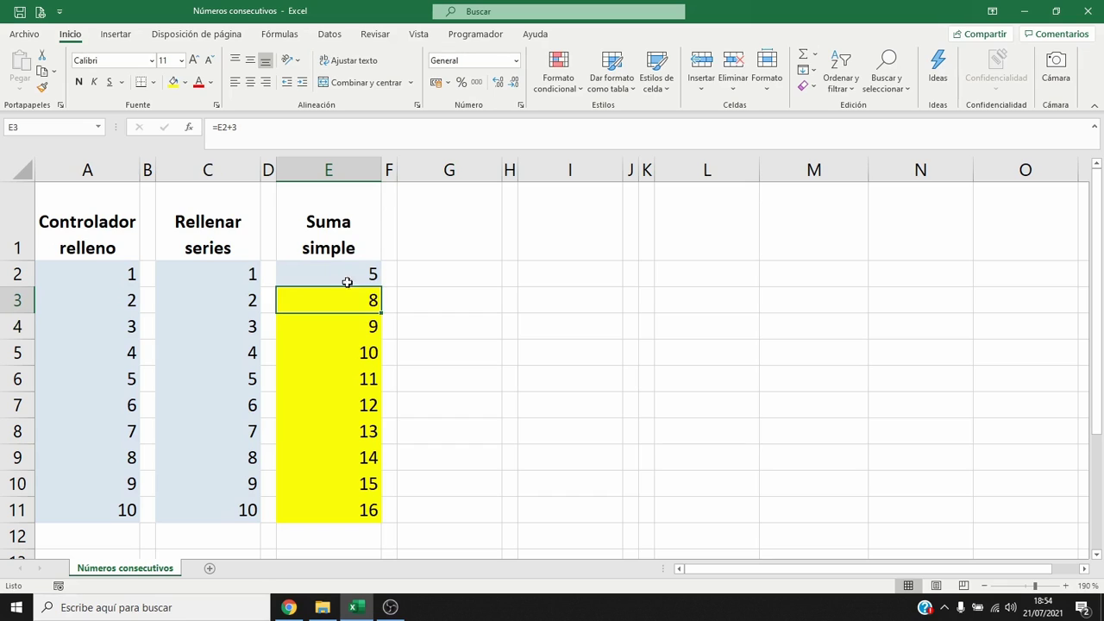
pyautogui.doubleClick(381, 312)
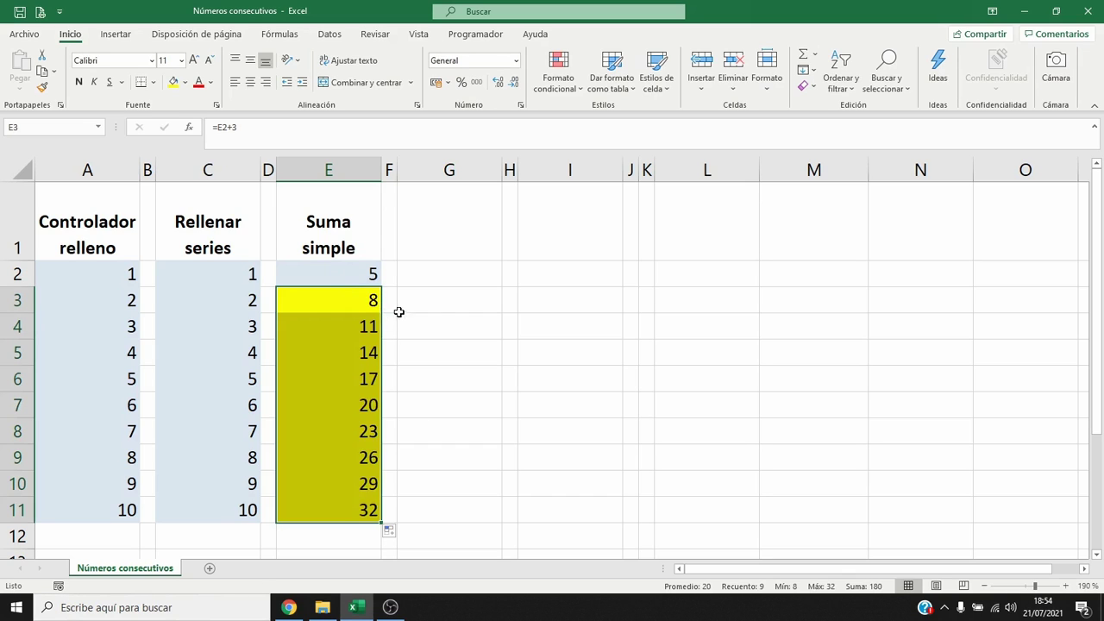
# Step: Set the starting value of the Suma simple column in E2 to 1
pyautogui.click(463, 232)
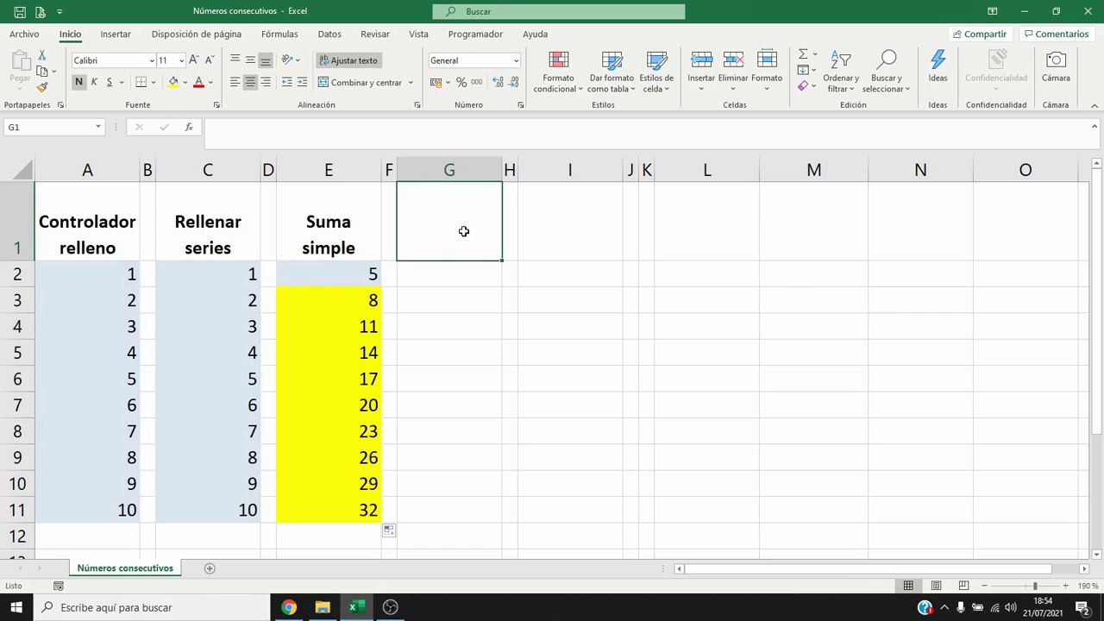
pyautogui.write('1')
pyautogui.press('Return')
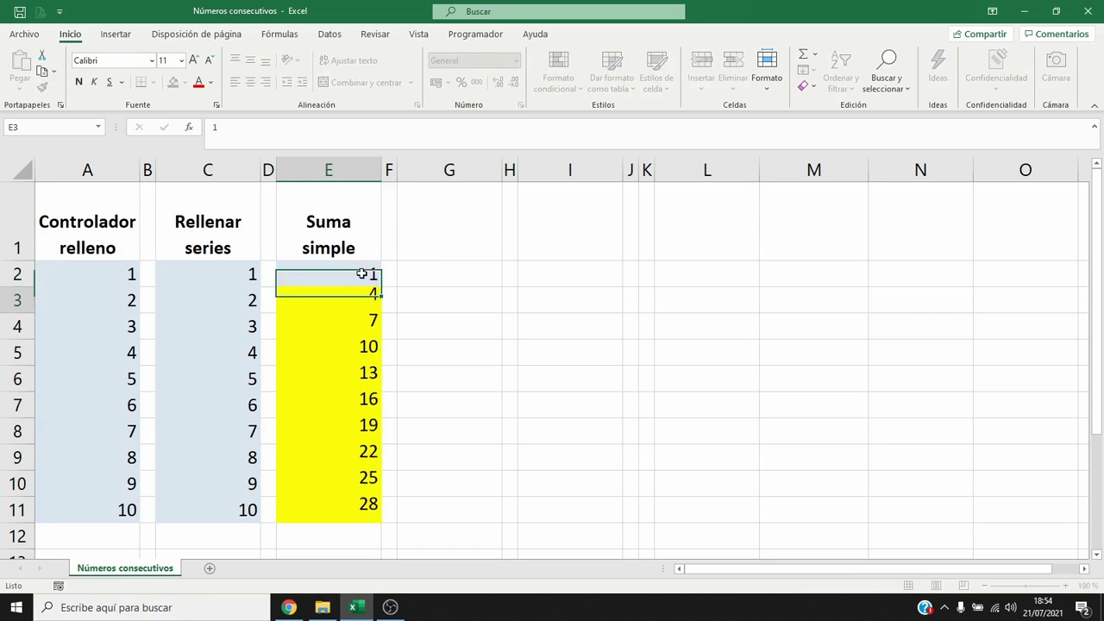
# Step: Change the formula in E3 to =E2+1 and copy it down to E11 with the fill handle
pyautogui.press('F2')
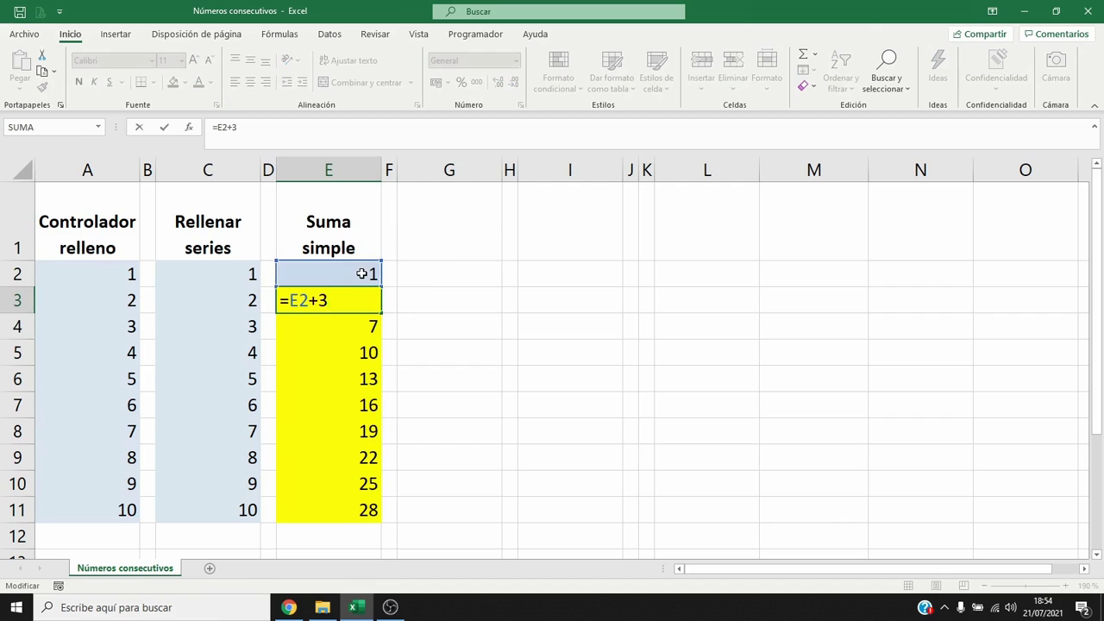
pyautogui.press('BackSpace')
pyautogui.write('1')
pyautogui.press('Return')
pyautogui.click(357, 295)
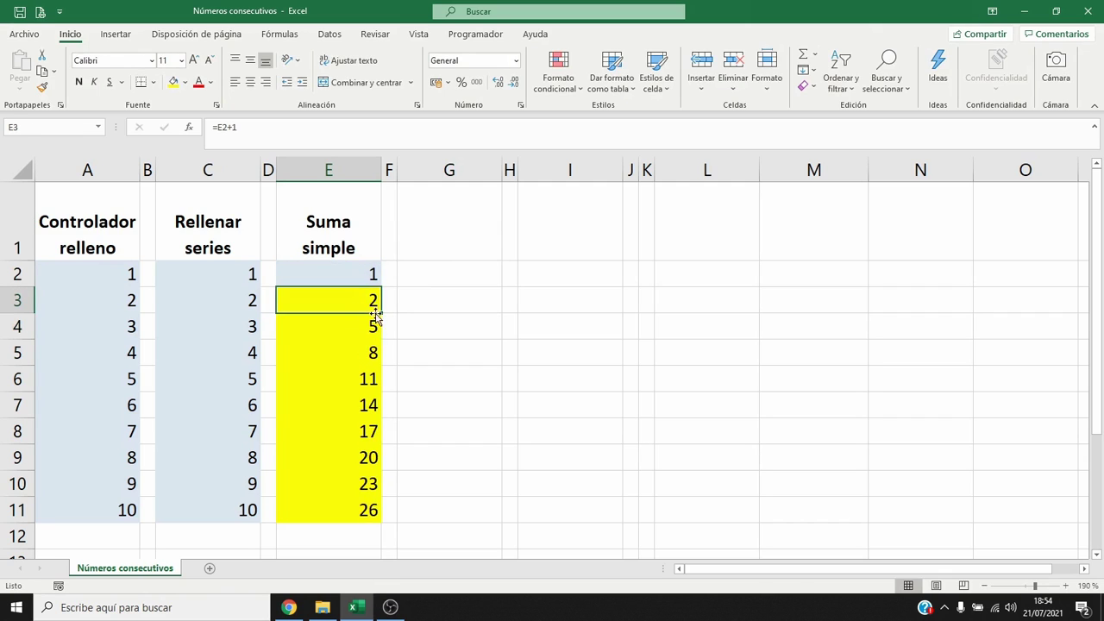
pyautogui.doubleClick(380, 312)
# Step: Enter the header "Función FILA" in cell G1, with a line break between the two words
pyautogui.click(430, 246)
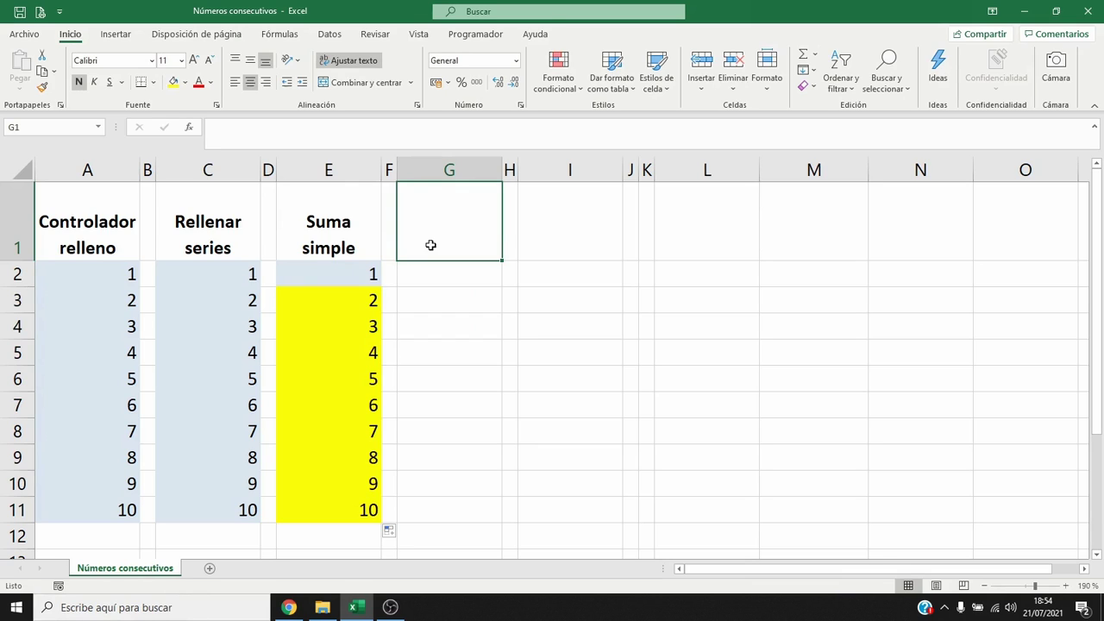
pyautogui.write('Función')
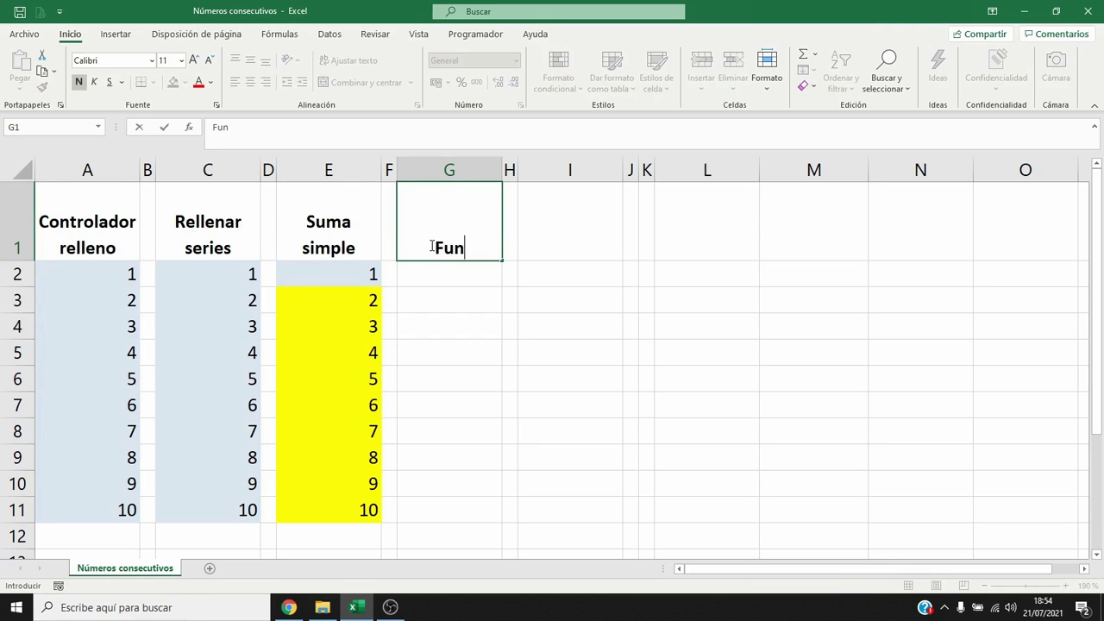
pyautogui.hotkey('alt', 'Return')
pyautogui.write('FILA')
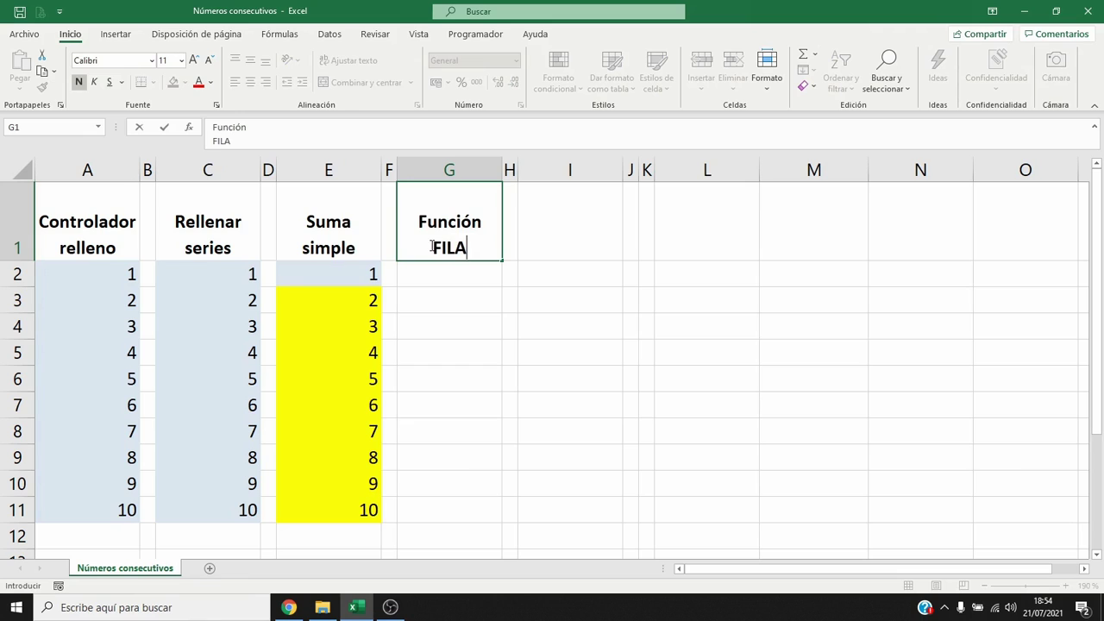
pyautogui.press('Return')
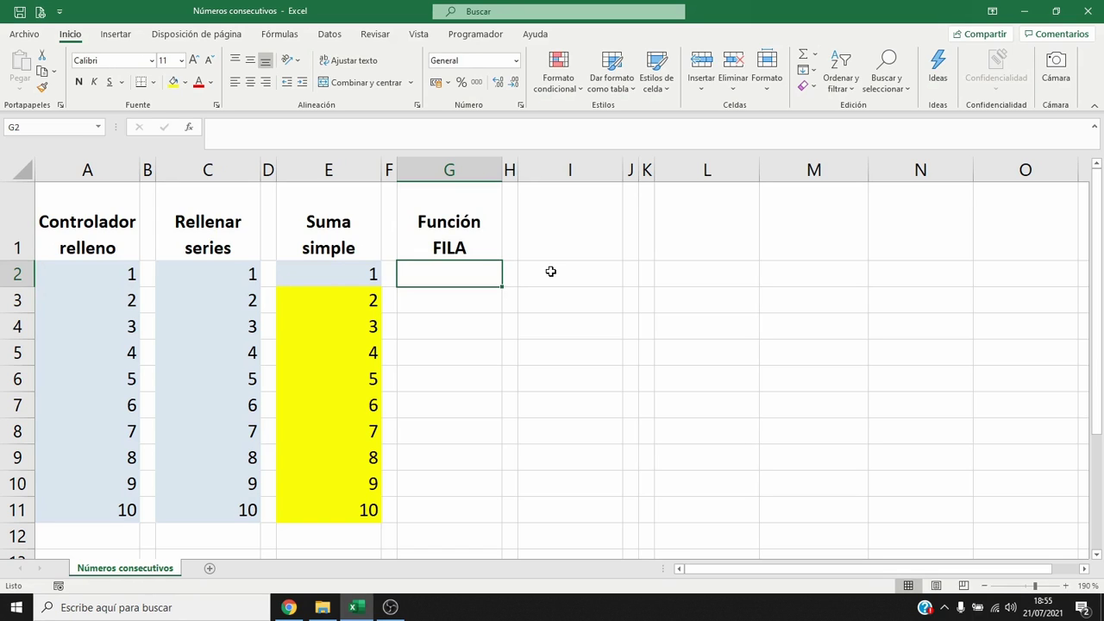
# Step: Enter the formula =FILA(G2) in cell G2 to return its row number
pyautogui.write('=FILA')
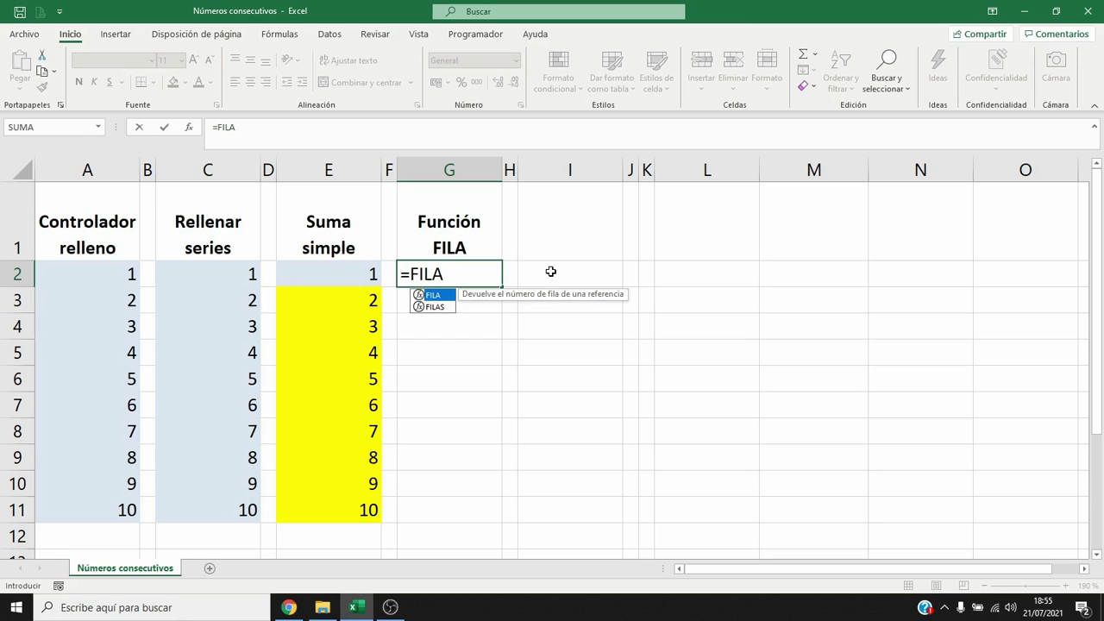
pyautogui.write('(')
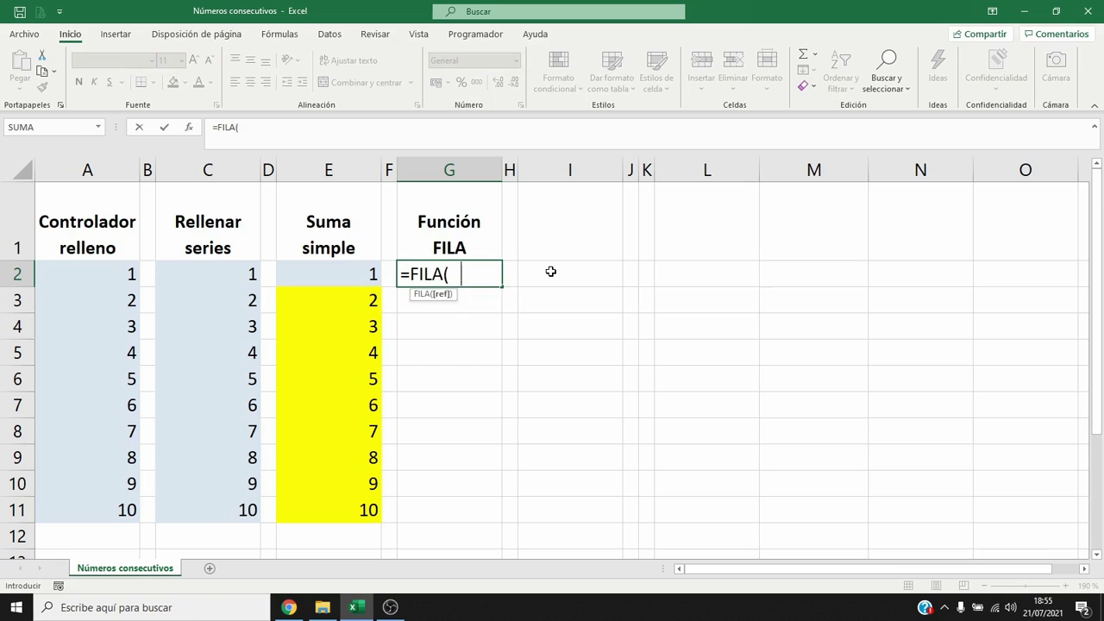
pyautogui.write('G2)')
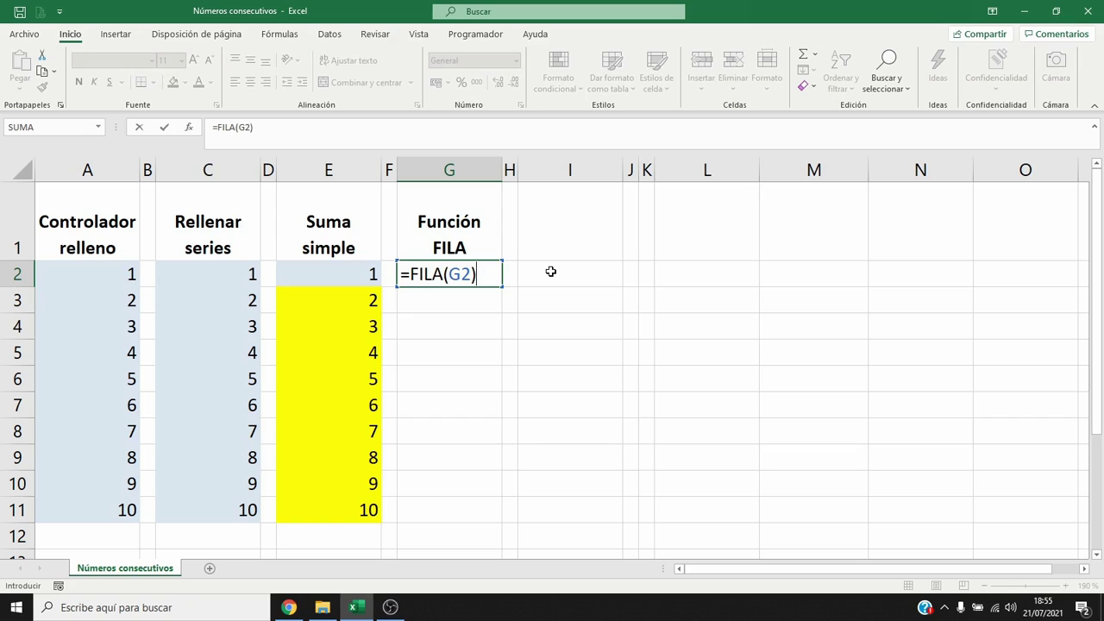
pyautogui.press('Return')
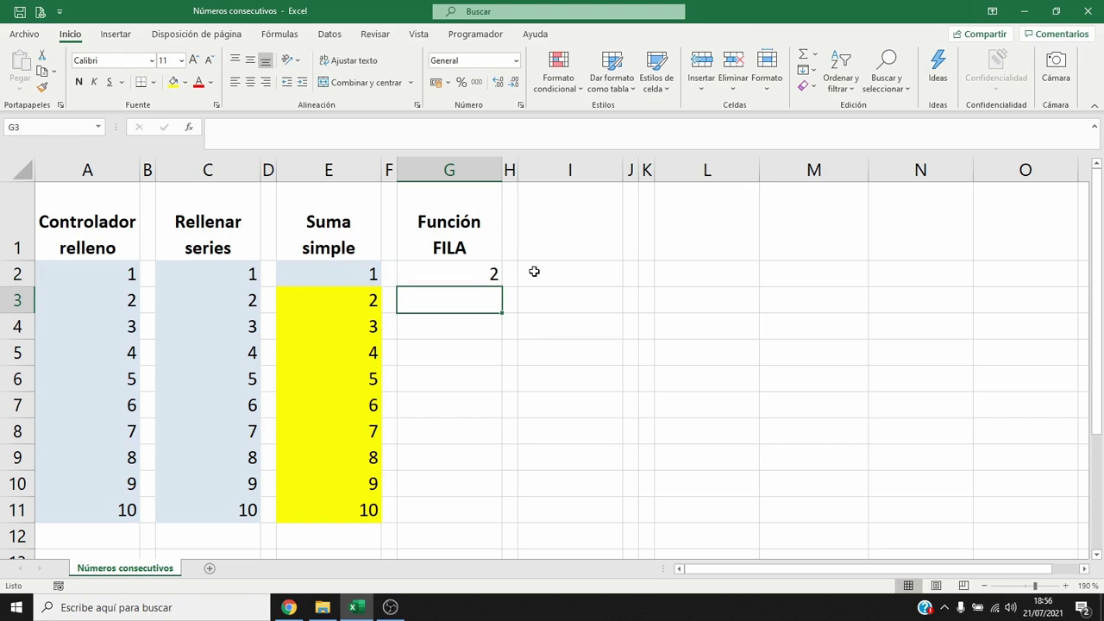
# Step: Fill cell G2 with yellow and copy its formula down to G11 with the fill handle
pyautogui.click(480, 273)
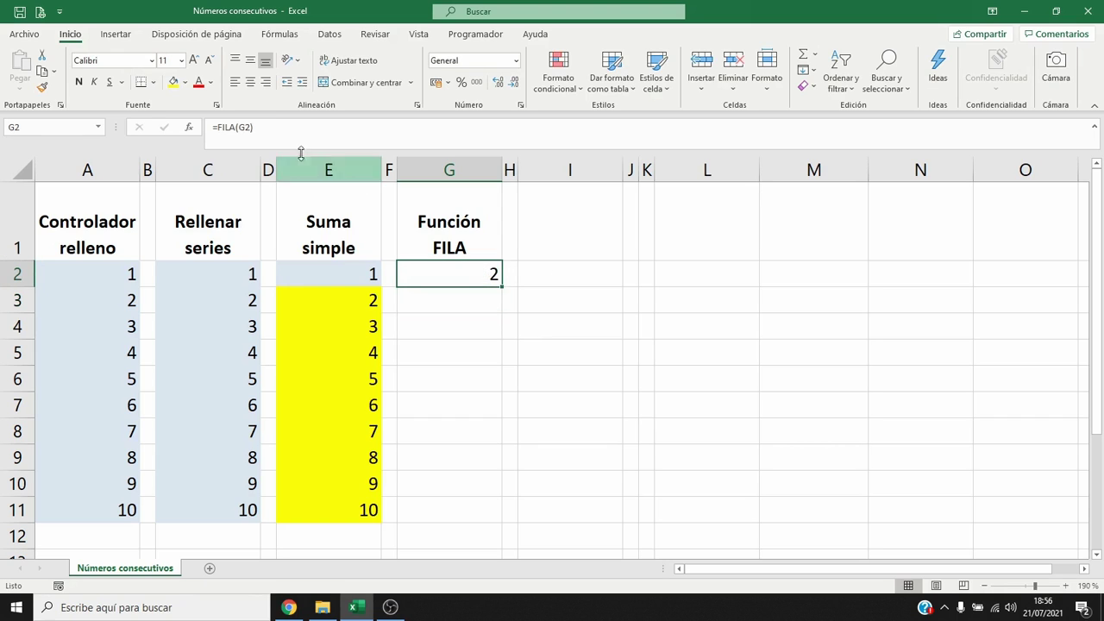
pyautogui.click(174, 81)
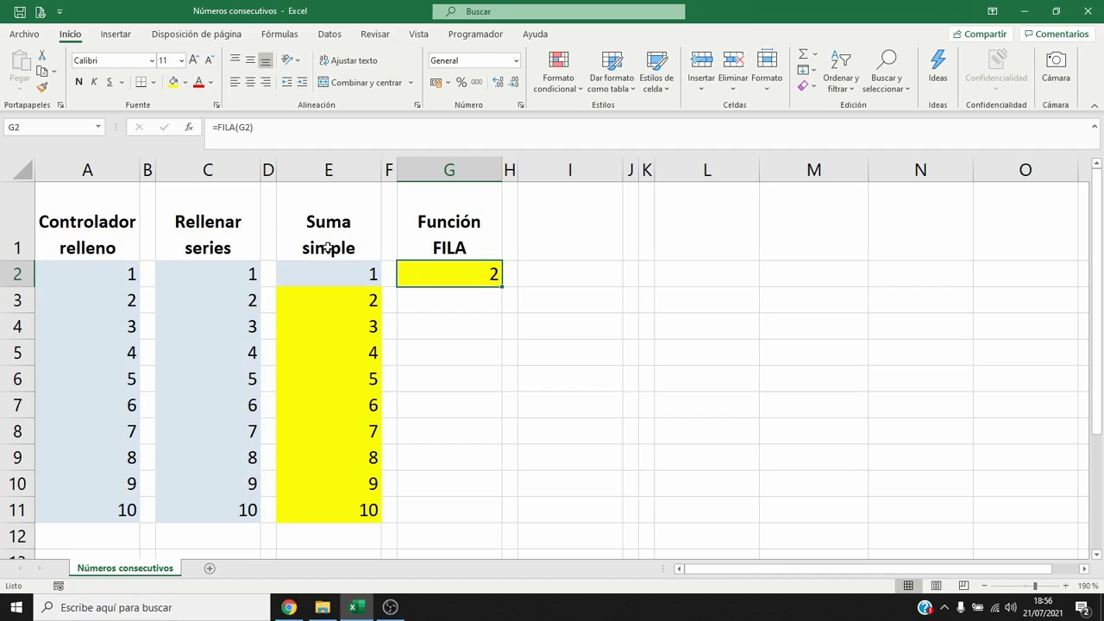
pyautogui.moveTo(502, 290); pyautogui.dragTo(496, 514)
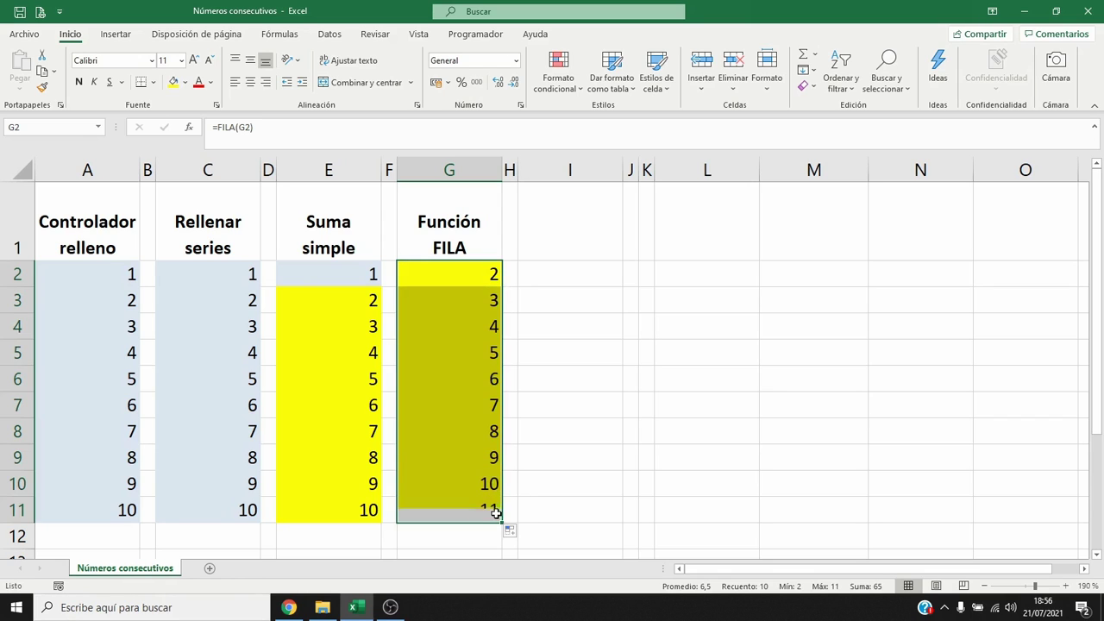
# Step: Change the formula in G2 to =FILA(G2)-FILA(G$2)+1 and copy it down to G11 with the fill handle
pyautogui.click(462, 273)
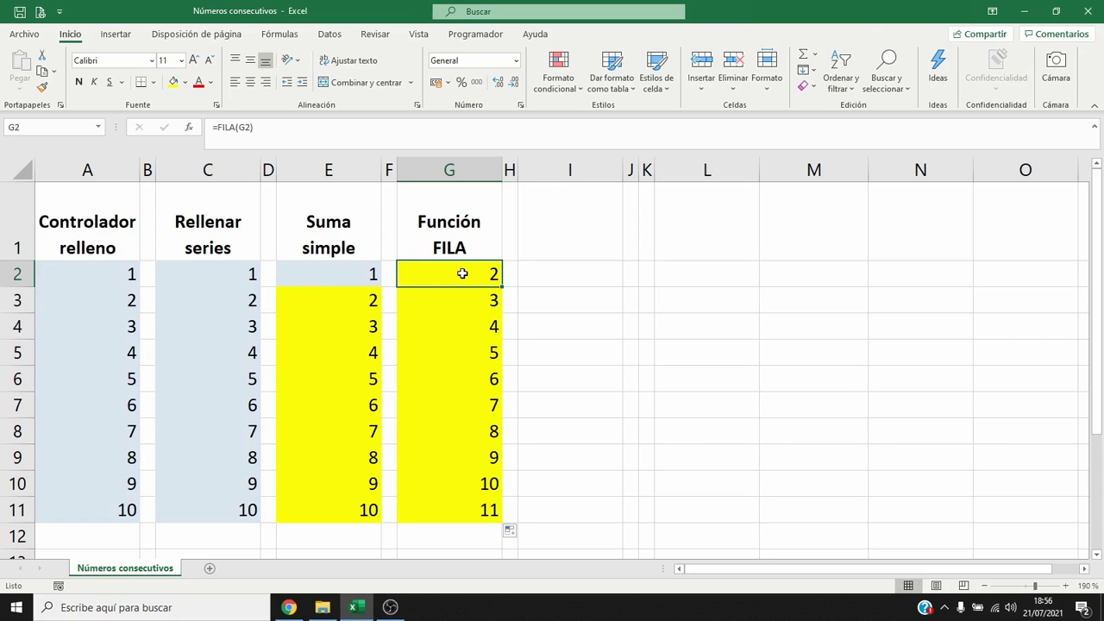
pyautogui.press('F2')
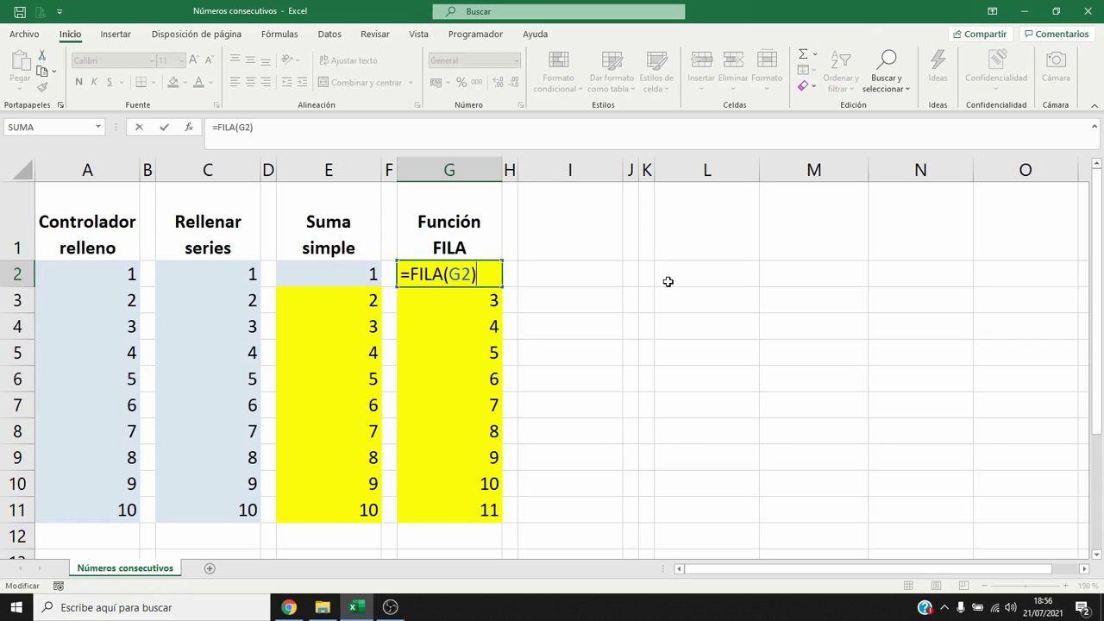
pyautogui.write('-FILA(')
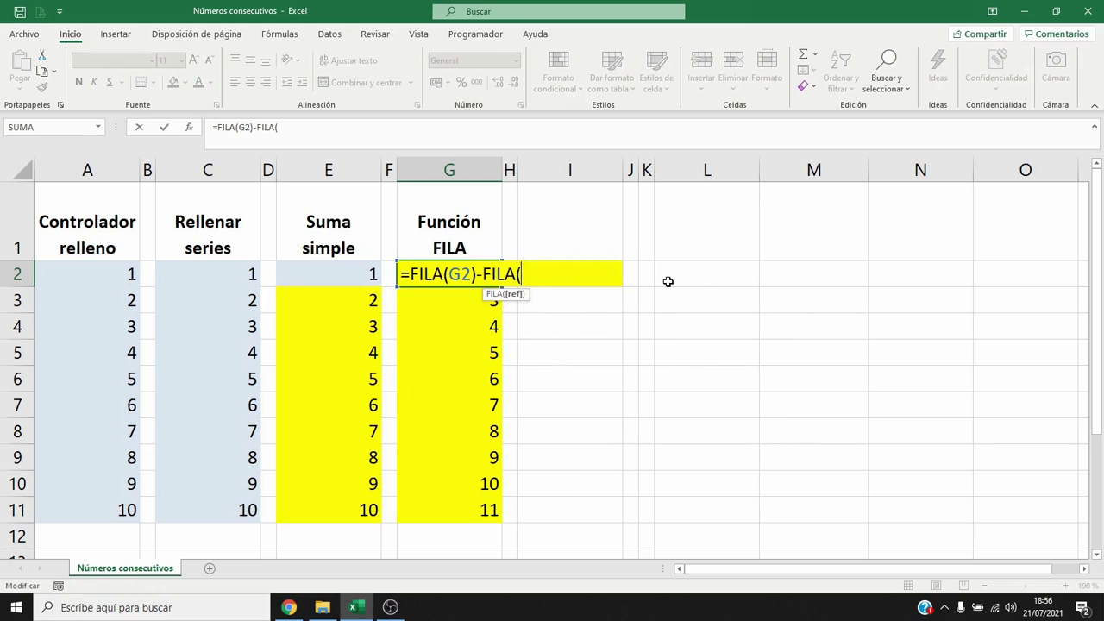
pyautogui.write('G$2)+1')
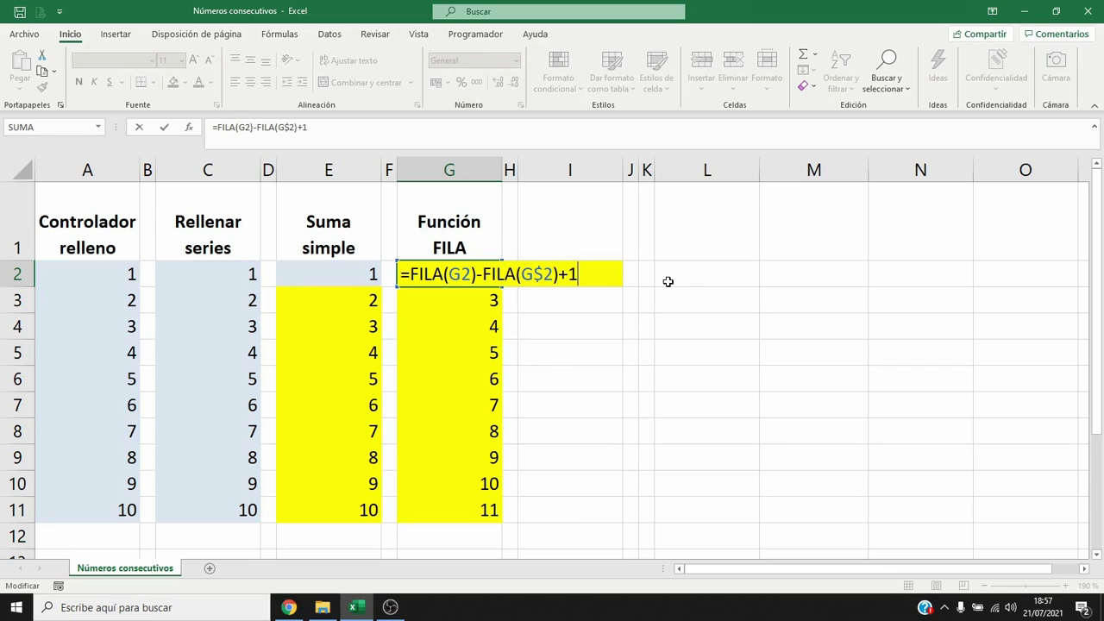
pyautogui.press('Return')
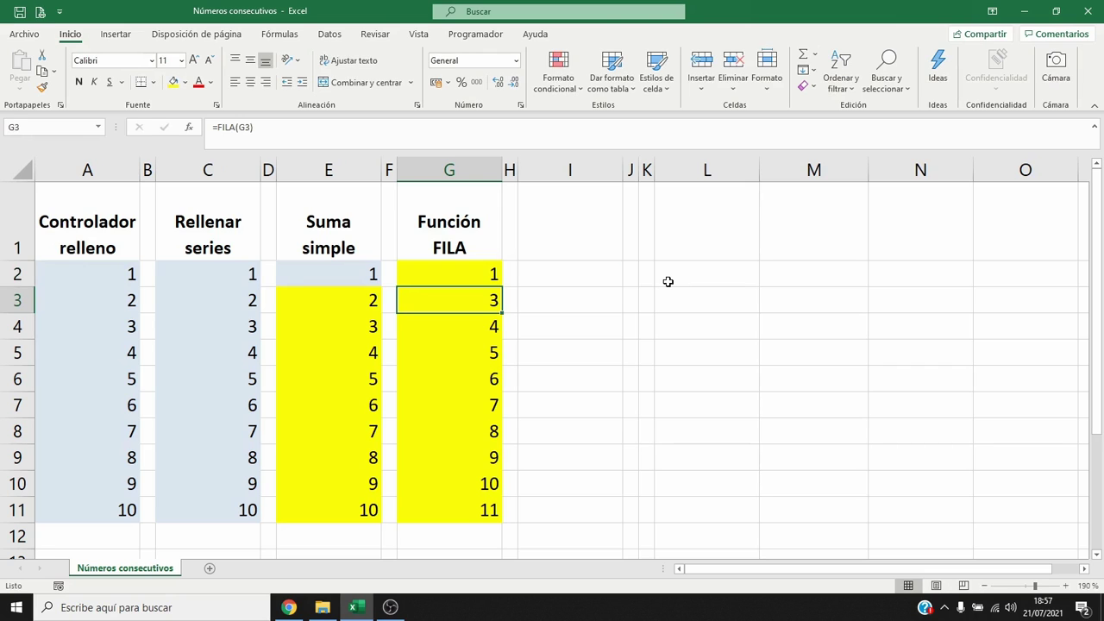
pyautogui.press('Up')
pyautogui.moveTo(502, 285); pyautogui.dragTo(497, 512)
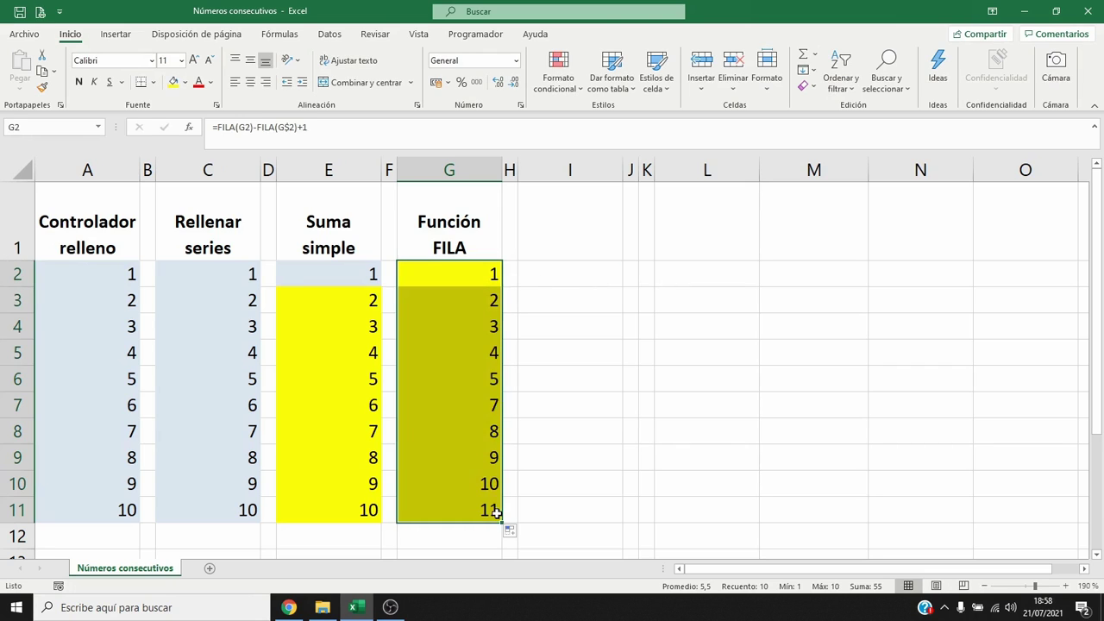
# Step: Change the formula in G2 to =(FILA(G2)-FILA(G$2))*3+5 and copy it down to G11 with the fill handle
pyautogui.click(451, 271)
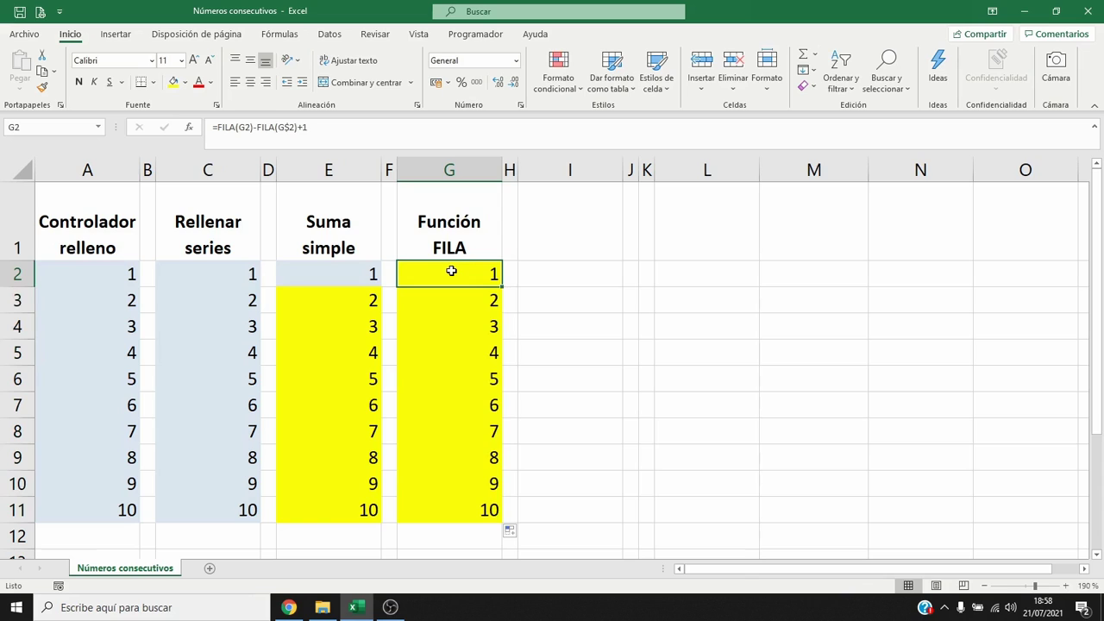
pyautogui.doubleClick(451, 271)
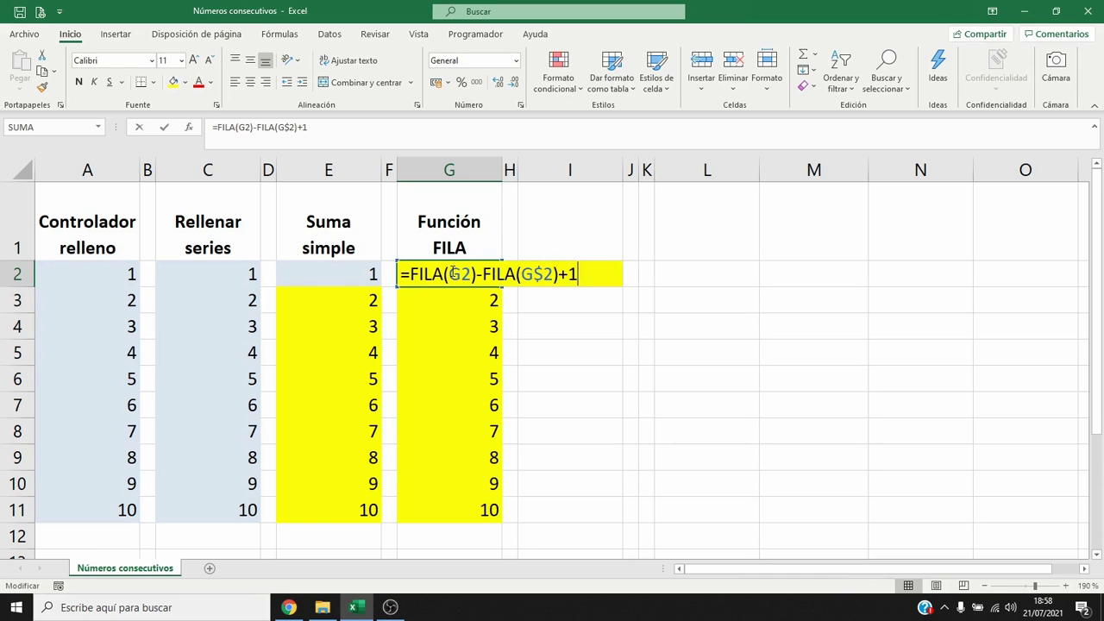
pyautogui.click(411, 273)
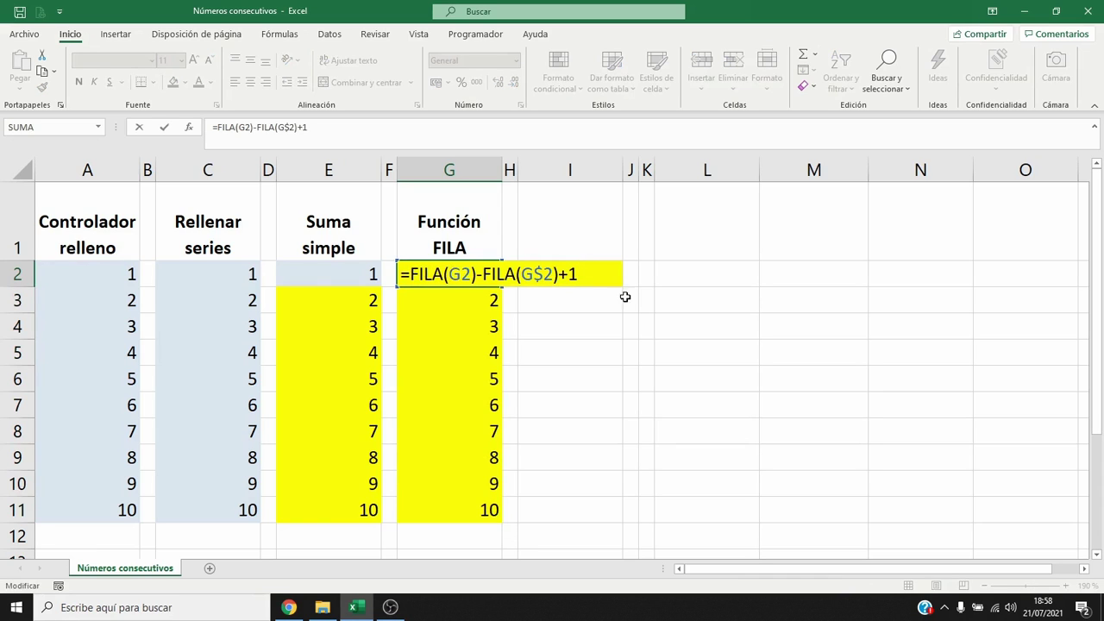
pyautogui.write('(')
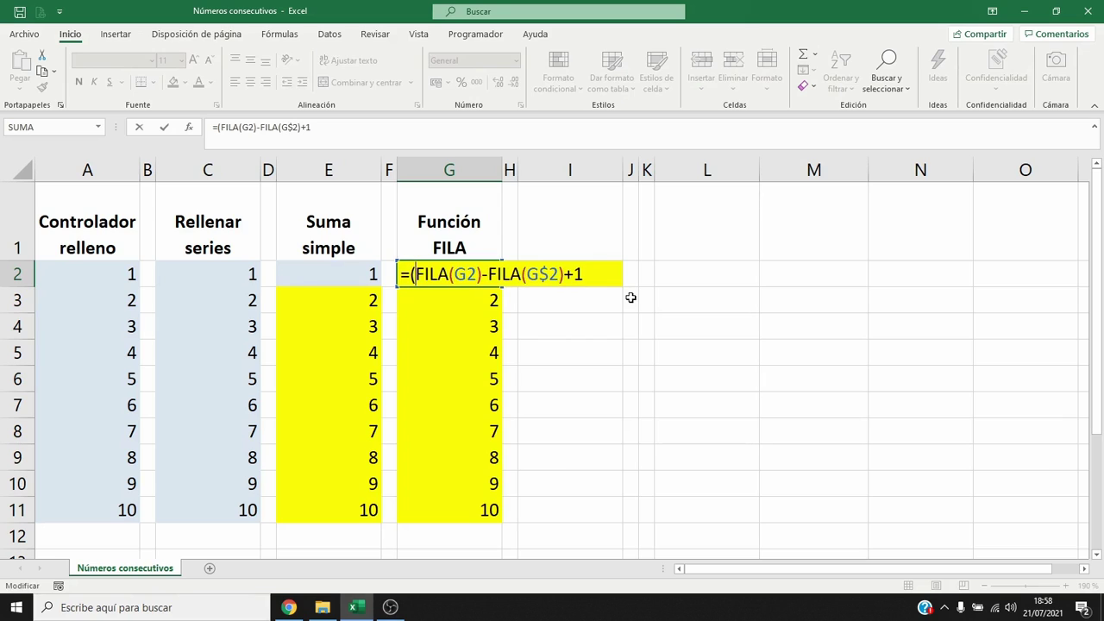
pyautogui.click(565, 273)
pyautogui.write(')*3')
pyautogui.press('End')
pyautogui.press('BackSpace')
pyautogui.write('5')
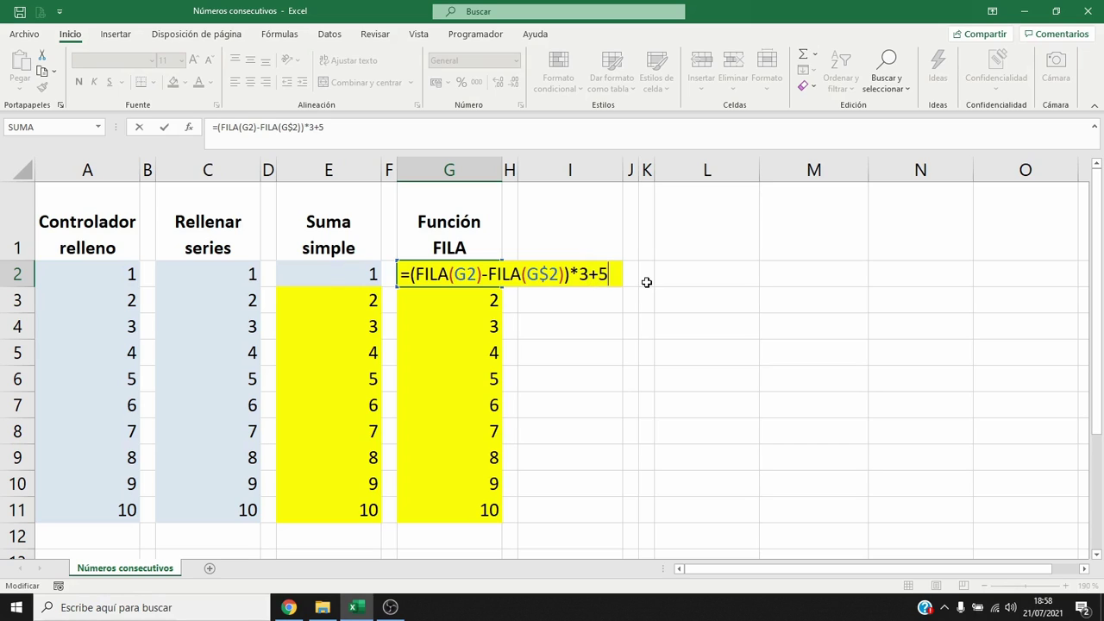
pyautogui.press('Return')
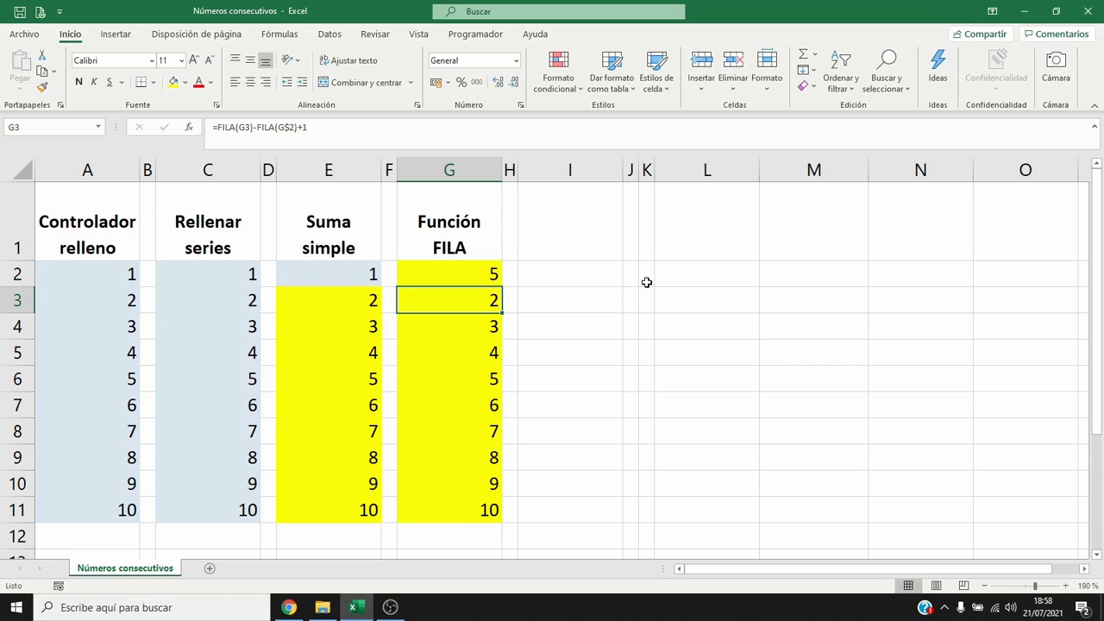
pyautogui.click(493, 274)
pyautogui.doubleClick(501, 286)
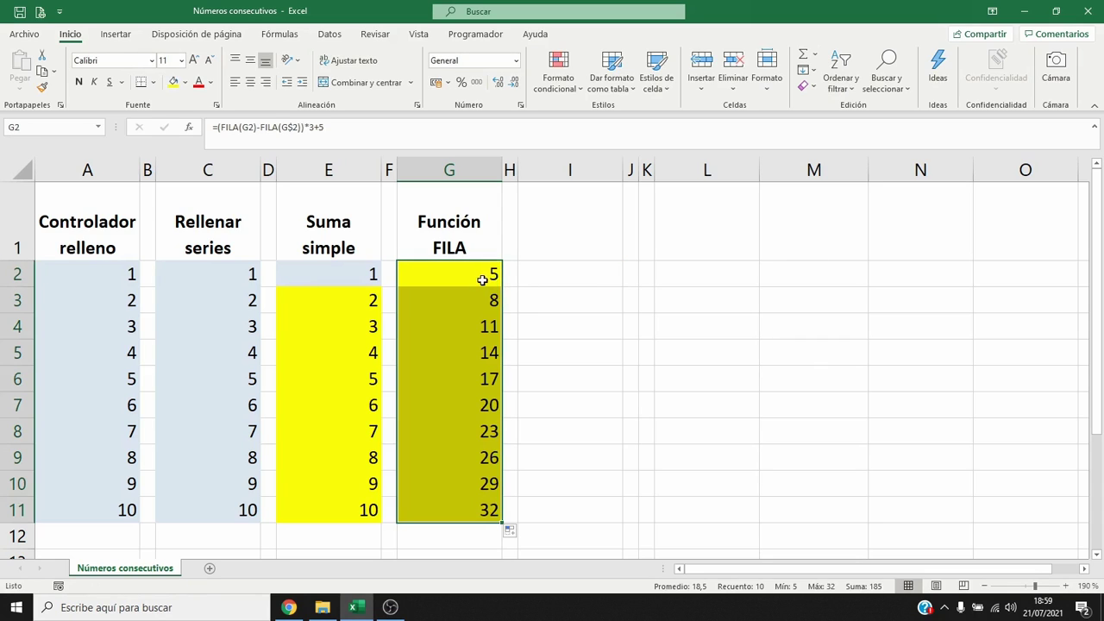
# Step: Set both the multiplier and the added start value in G2's formula to 1 and copy the formula down to G11
pyautogui.click(481, 278)
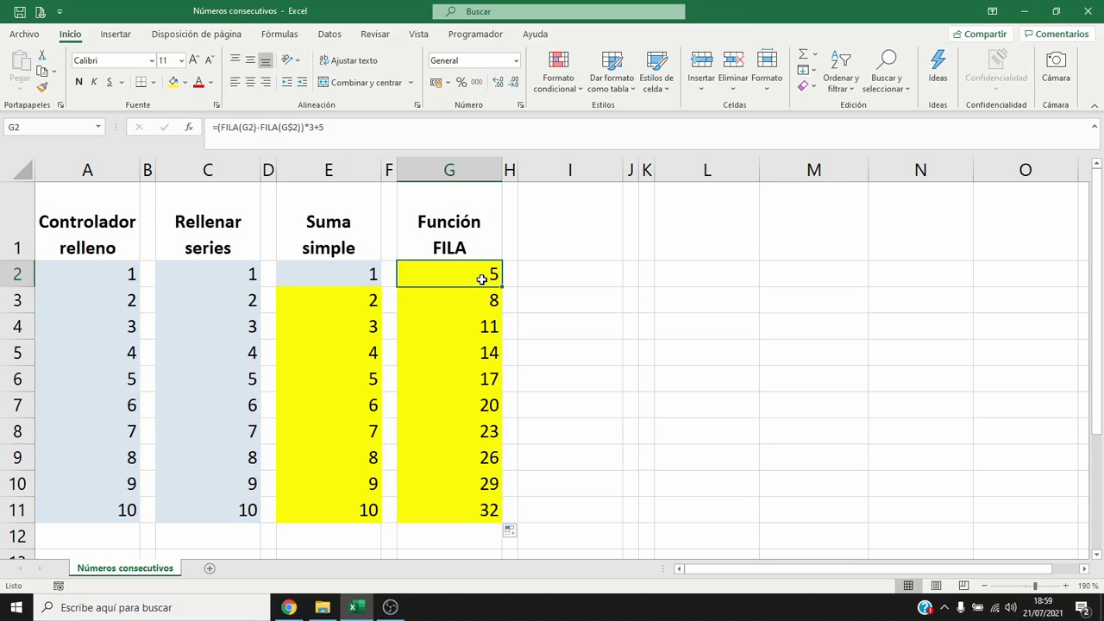
pyautogui.doubleClick(481, 278)
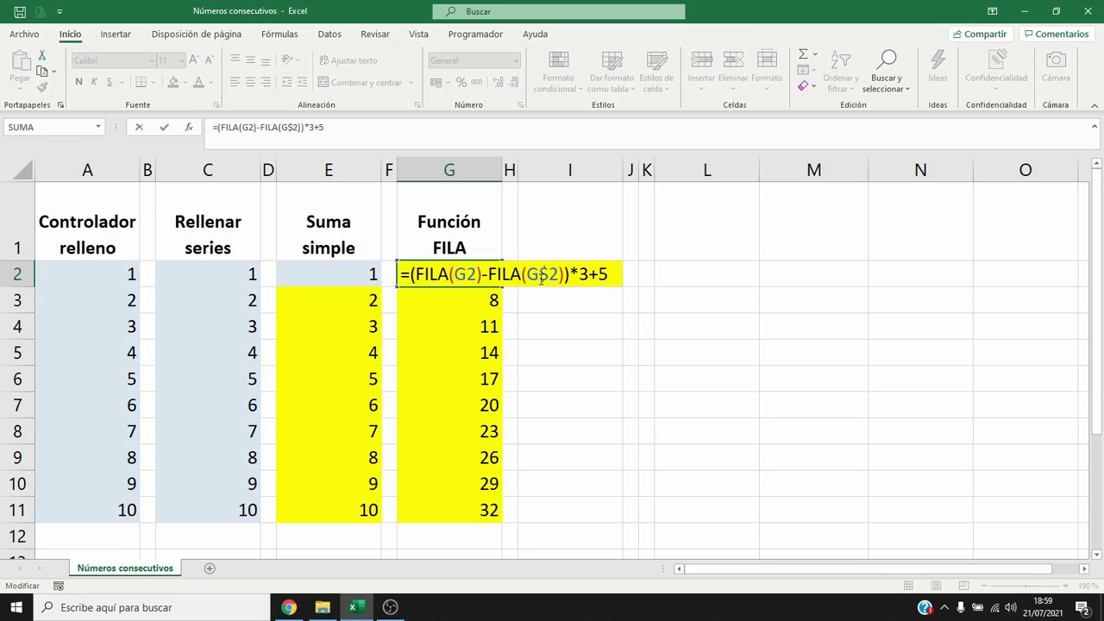
pyautogui.click(580, 274)
pyautogui.hotkey('shift', 'Right')
pyautogui.write('1')
pyautogui.press('Right')
pyautogui.press('Right')
pyautogui.hotkey('shift', 'Right')
pyautogui.write('1')
pyautogui.press('Return')
pyautogui.click(470, 272)
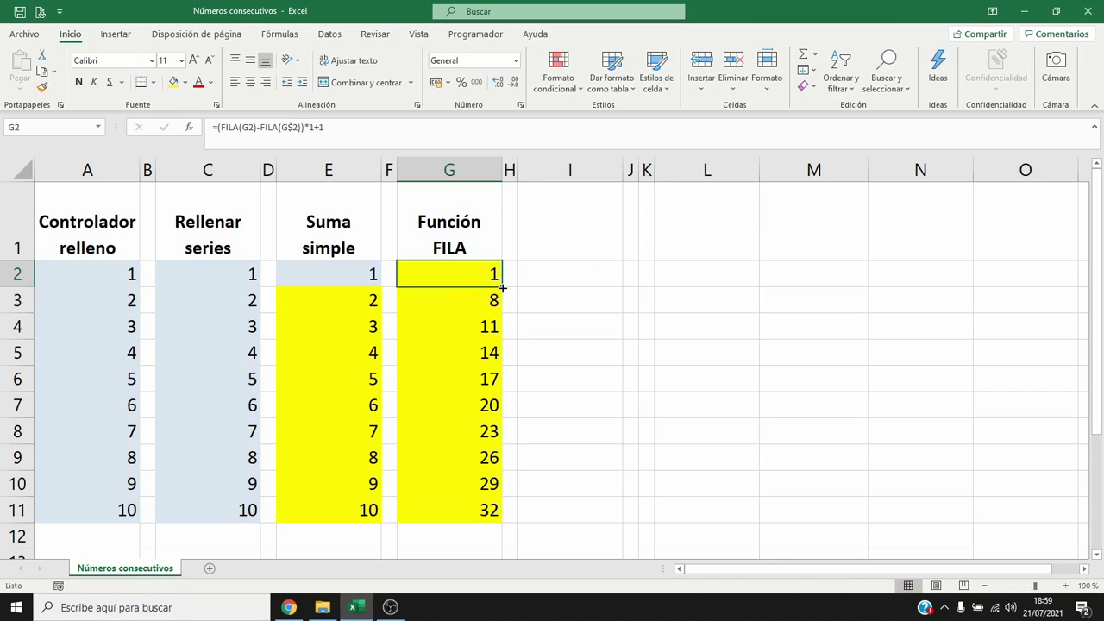
pyautogui.doubleClick(501, 287)
pyautogui.click(484, 276)
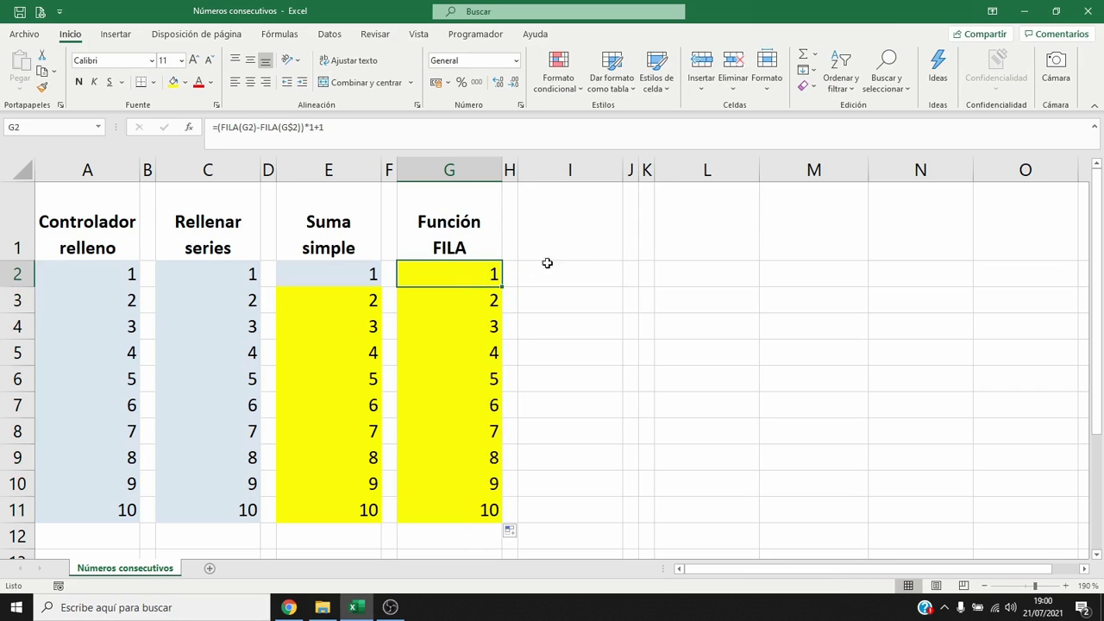
# Step: Enter the header "Función FILAS" in cell I1, with a line break between the two words
pyautogui.click(574, 235)
pyautogui.write('Función')
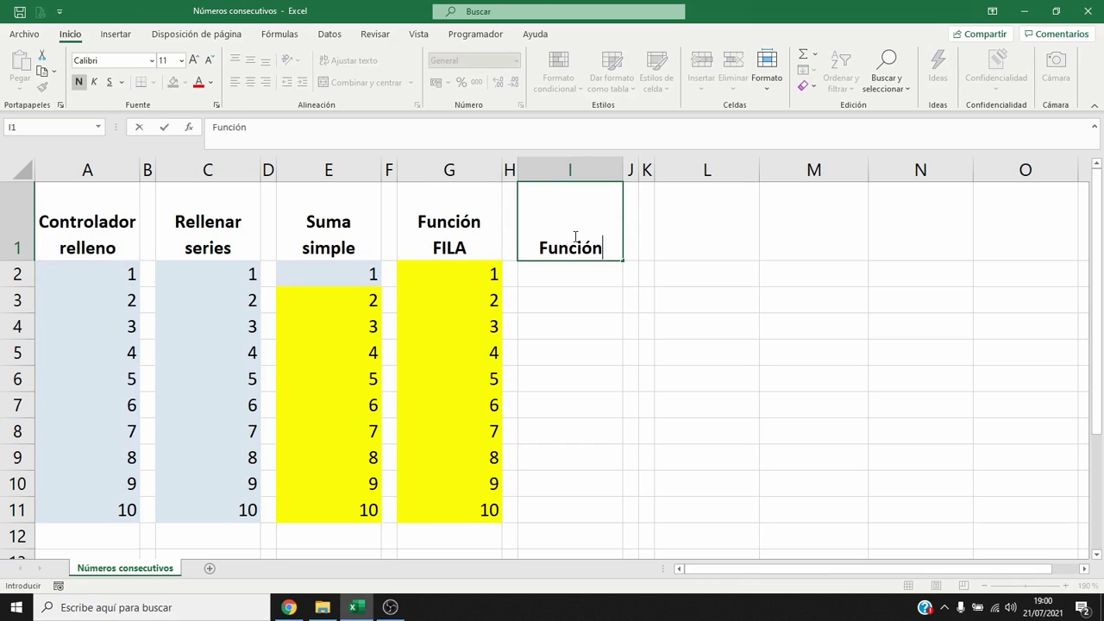
pyautogui.hotkey('alt', 'Return')
pyautogui.write('FILAS')
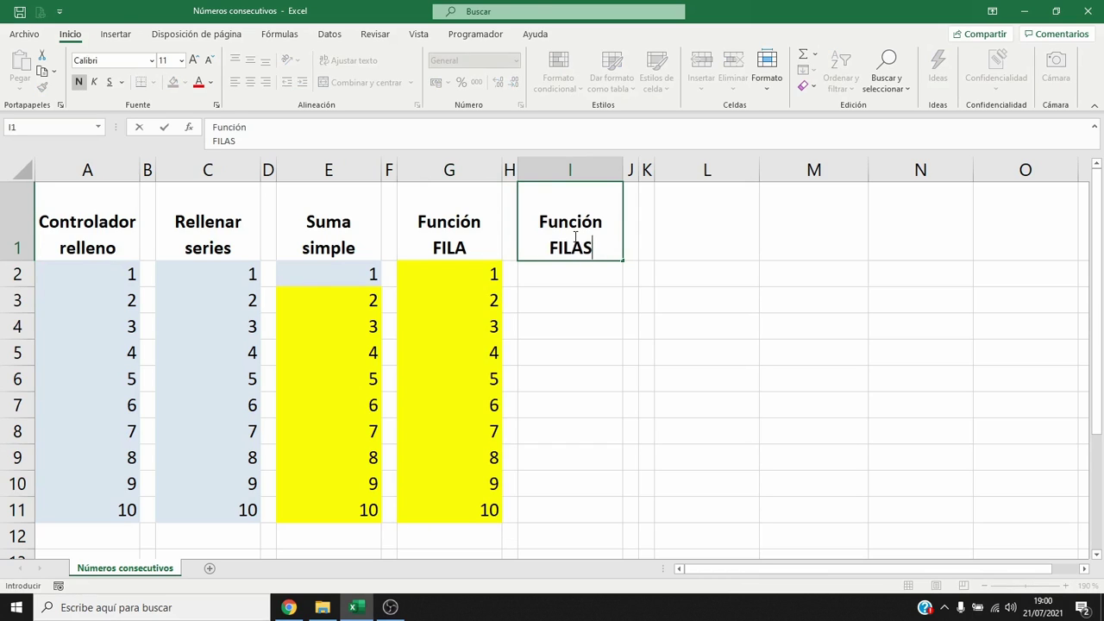
pyautogui.press('Return')
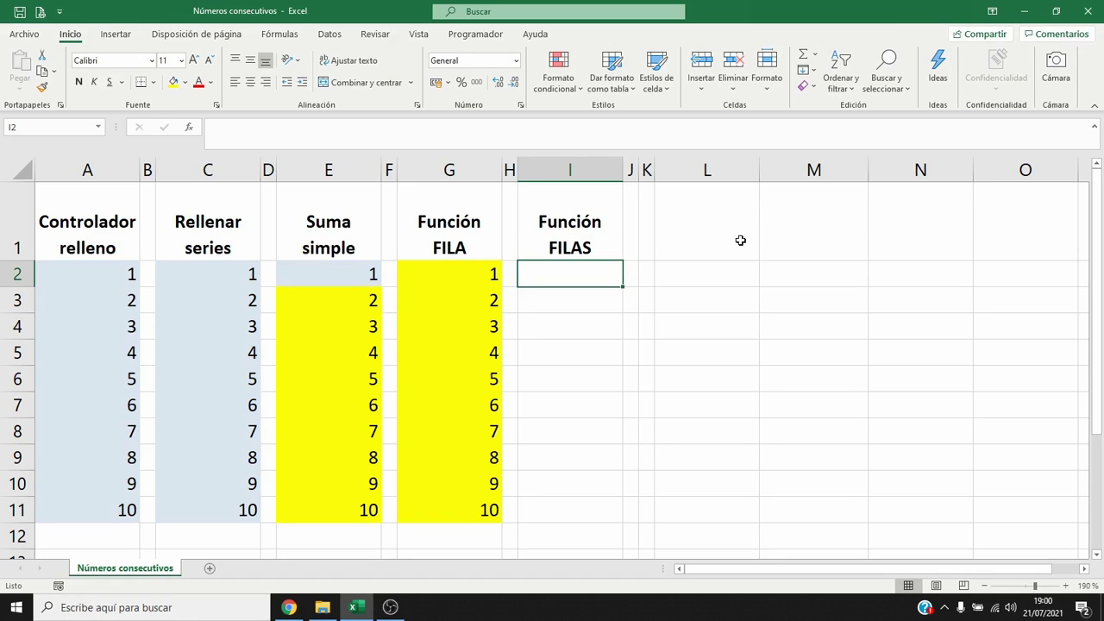
# Step: Enter the formula =FILAS(I$2:I2) in cell I2
pyautogui.write('=FILAS')
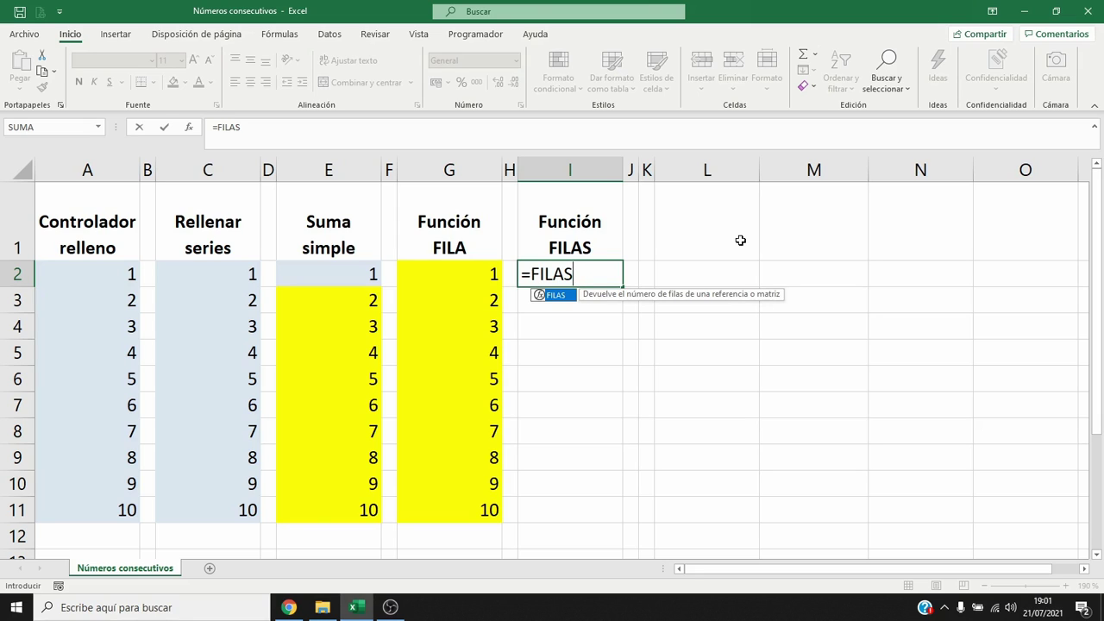
pyautogui.write('(I$2')
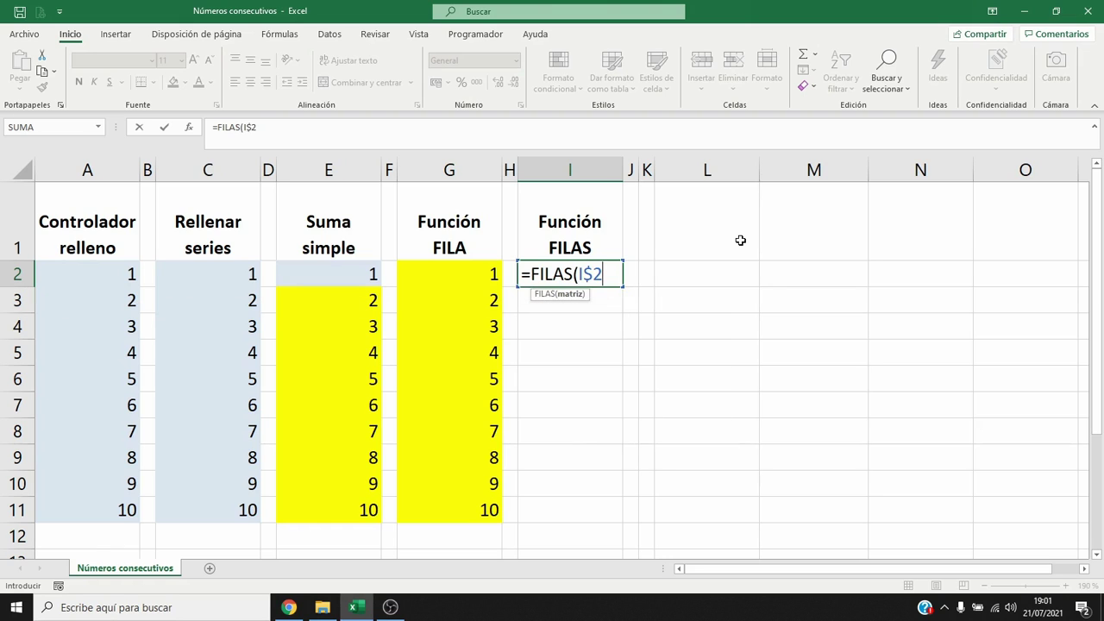
pyautogui.write(':I2)')
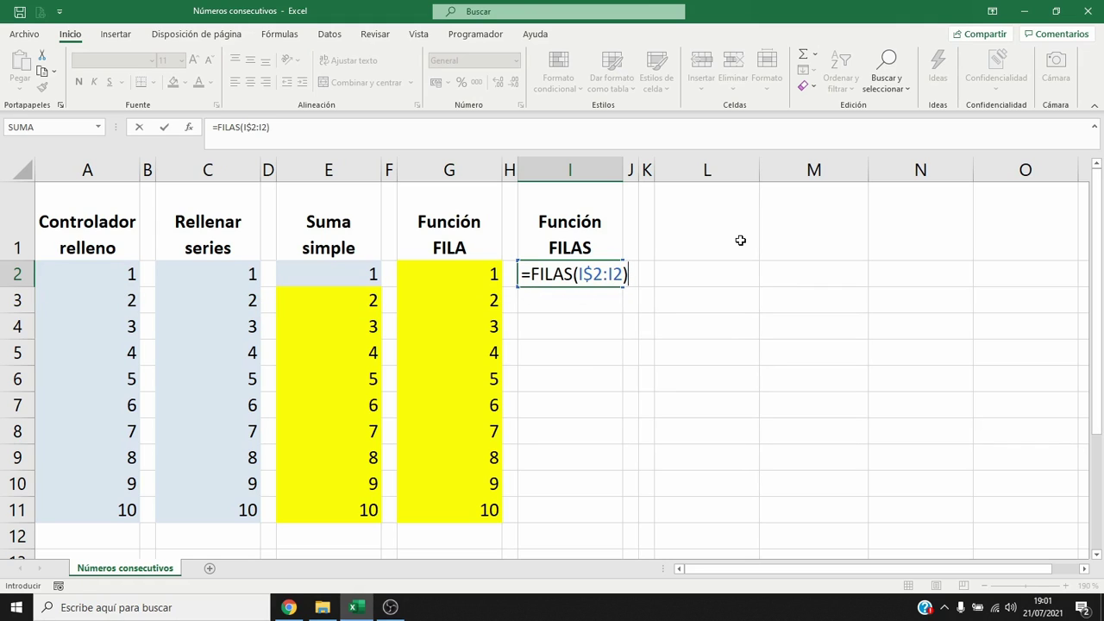
pyautogui.press('Return')
# Step: Fill cell I2 with yellow and copy its formula down to I11 with the fill handle
pyautogui.click(601, 272)
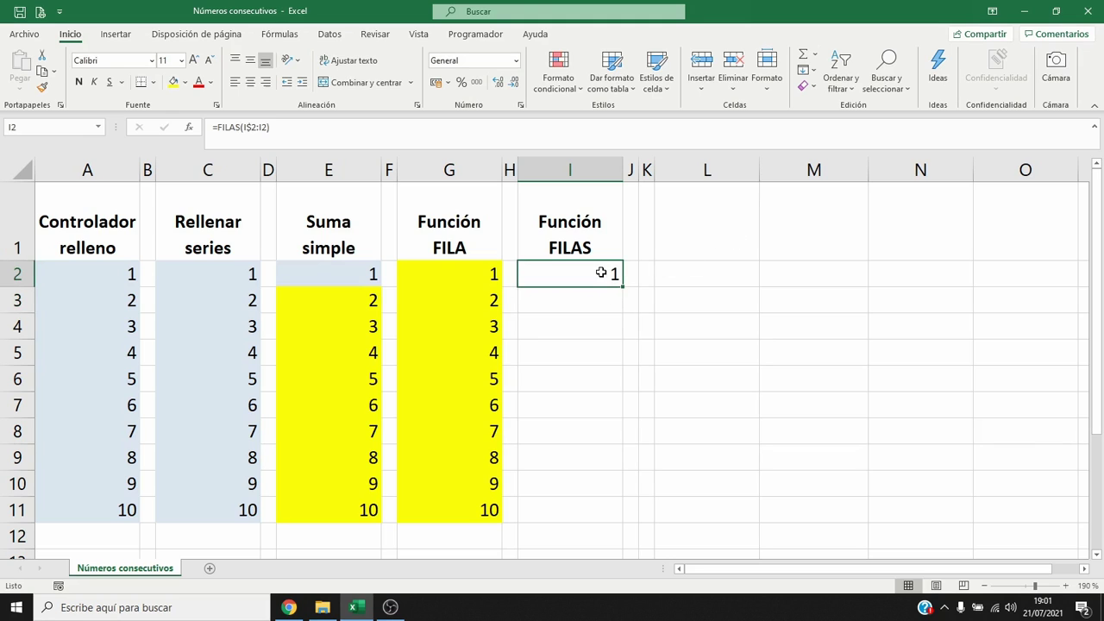
pyautogui.click(174, 81)
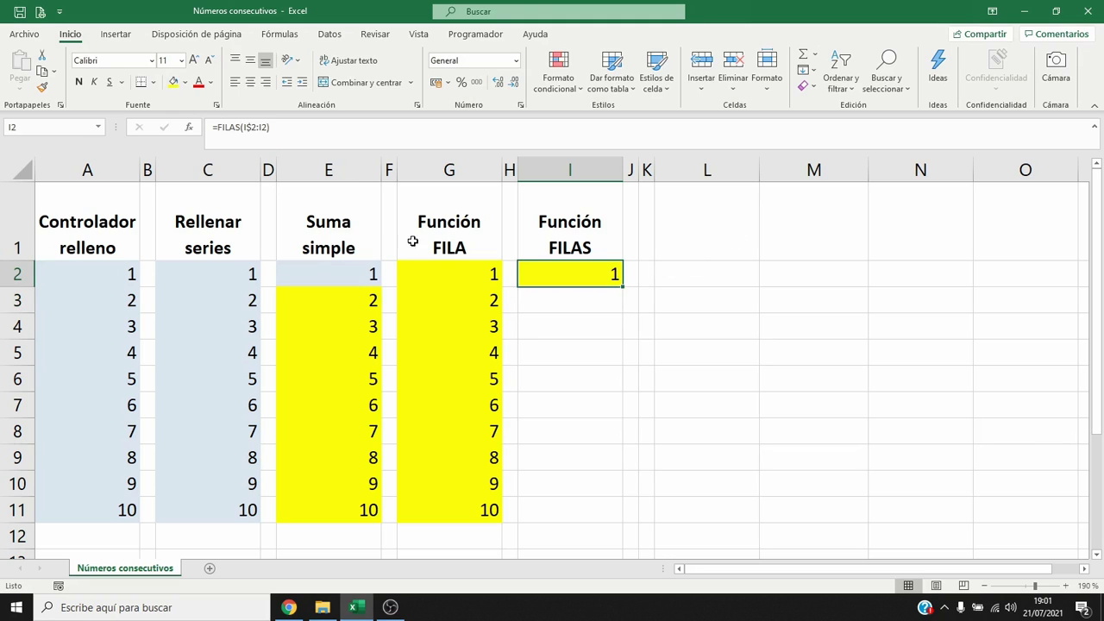
pyautogui.moveTo(623, 286); pyautogui.dragTo(621, 512)
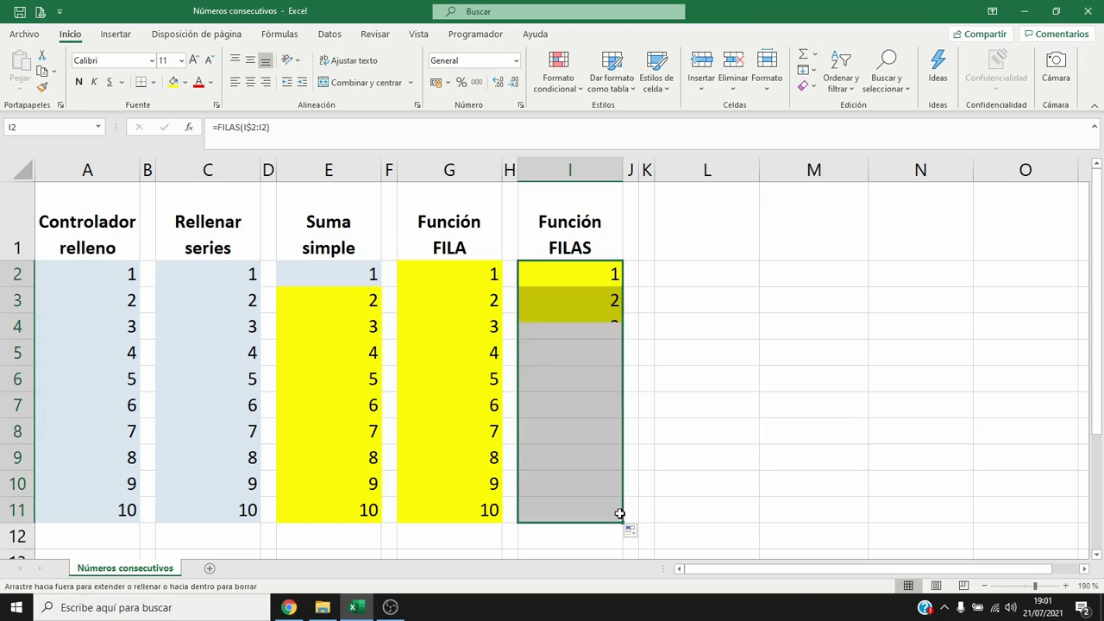
# Step: Change the formula in I2 to =(FILAS(I$2:I2)-1)*3+5
pyautogui.click(546, 273)
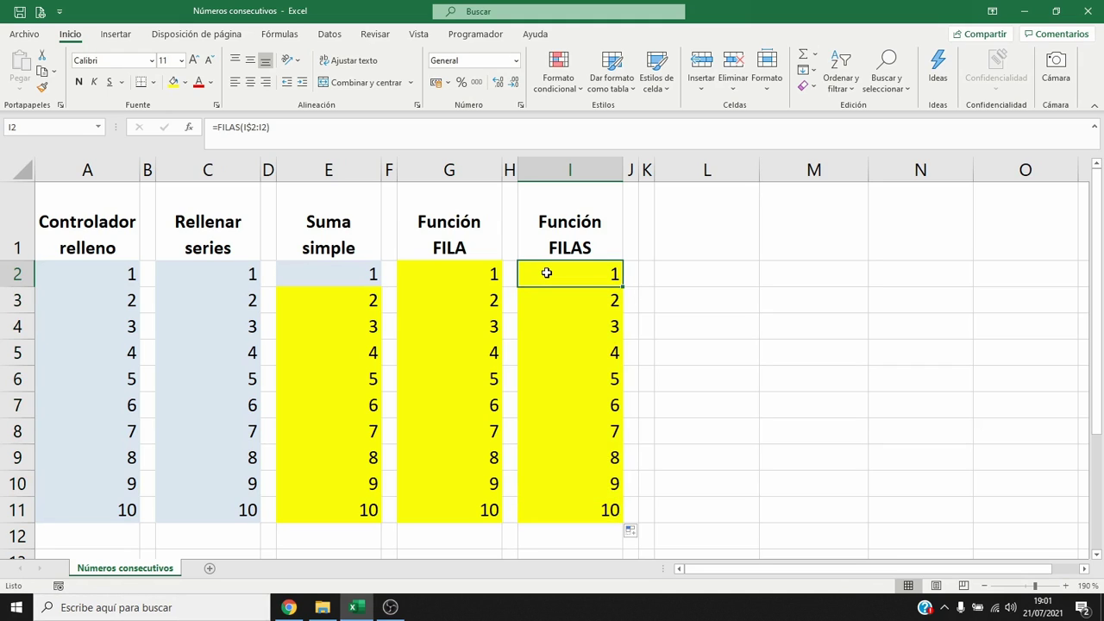
pyautogui.doubleClick(546, 273)
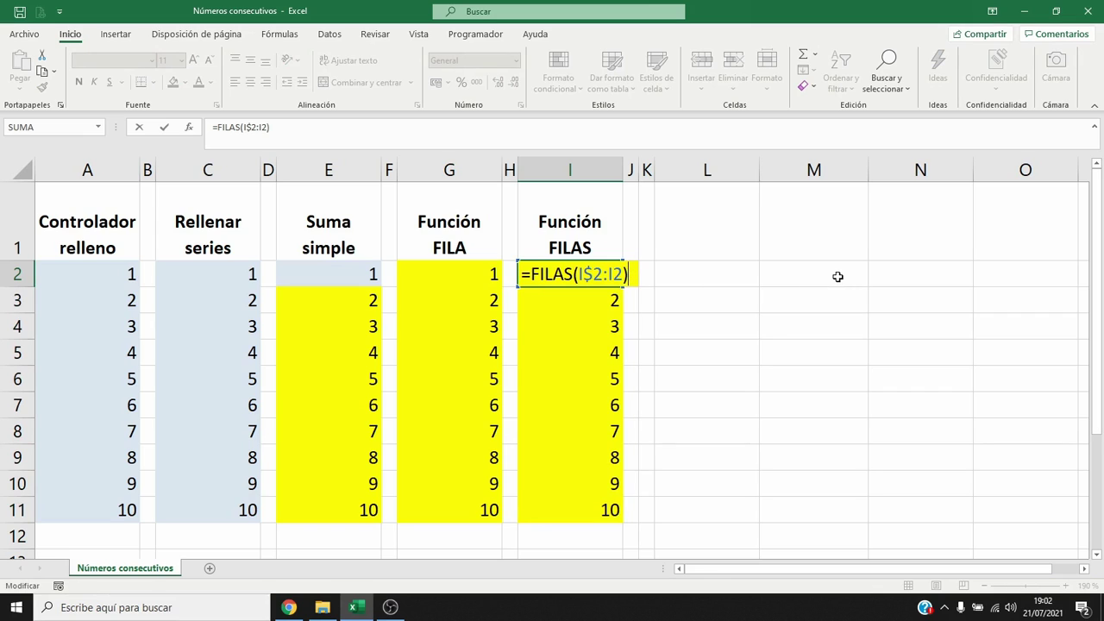
pyautogui.write('-1')
pyautogui.click(531, 273)
pyautogui.write('(')
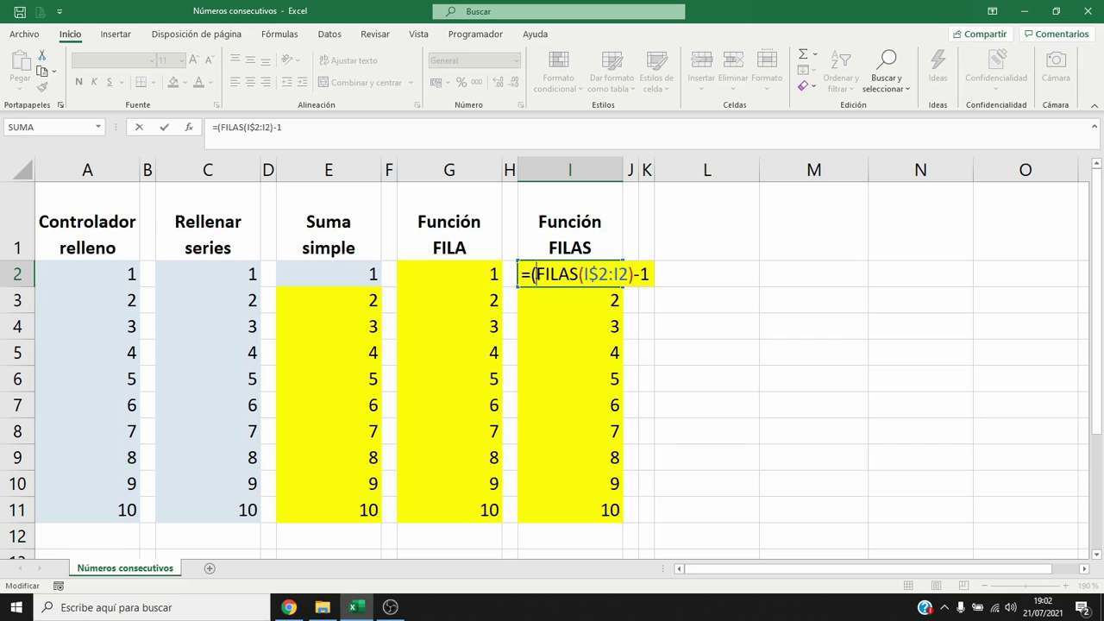
pyautogui.click(653, 274)
pyautogui.write(')')
pyautogui.press('BackSpace')
pyautogui.write('*')
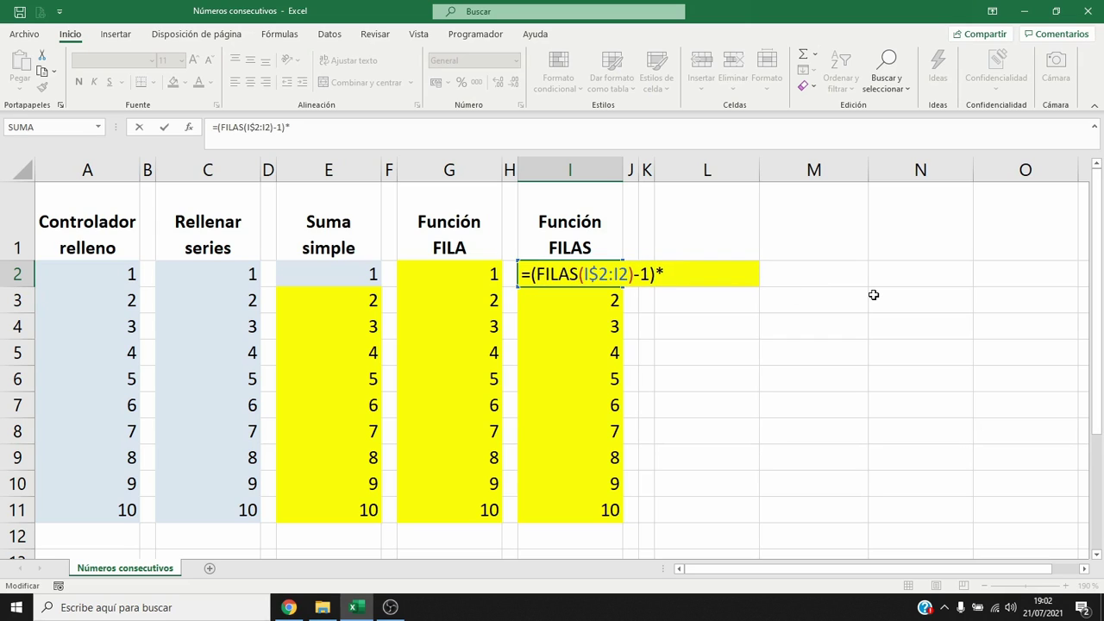
pyautogui.write('3+5')
pyautogui.press('Return')
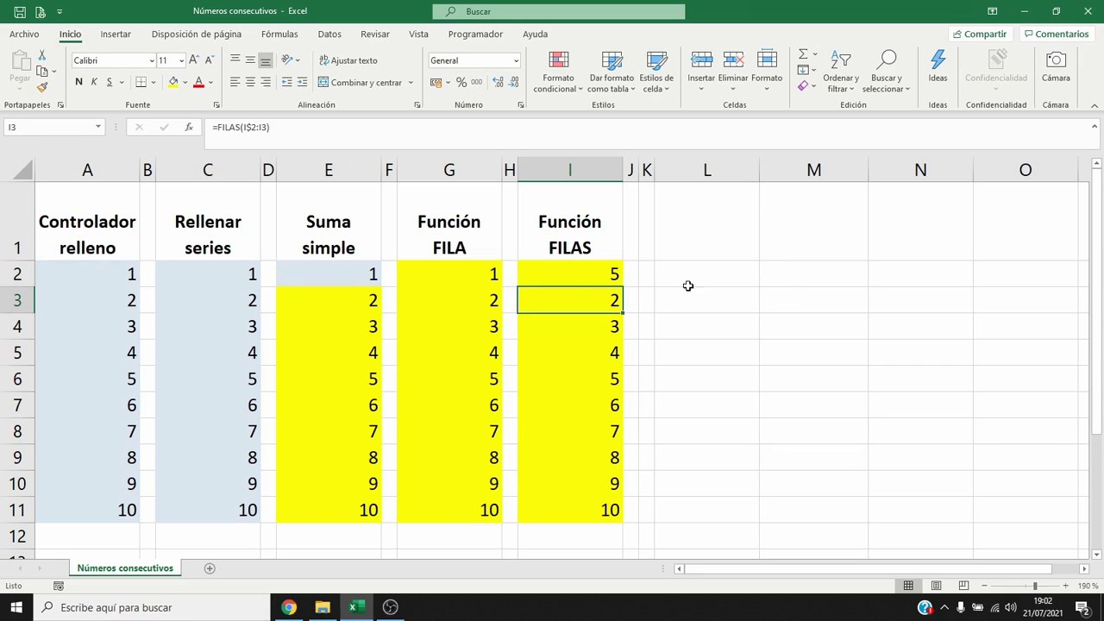
# Step: Copy the formula with step 3 and start value 5 from I2 down to I11
pyautogui.click(598, 281)
pyautogui.moveTo(622, 286); pyautogui.dragTo(621, 518)
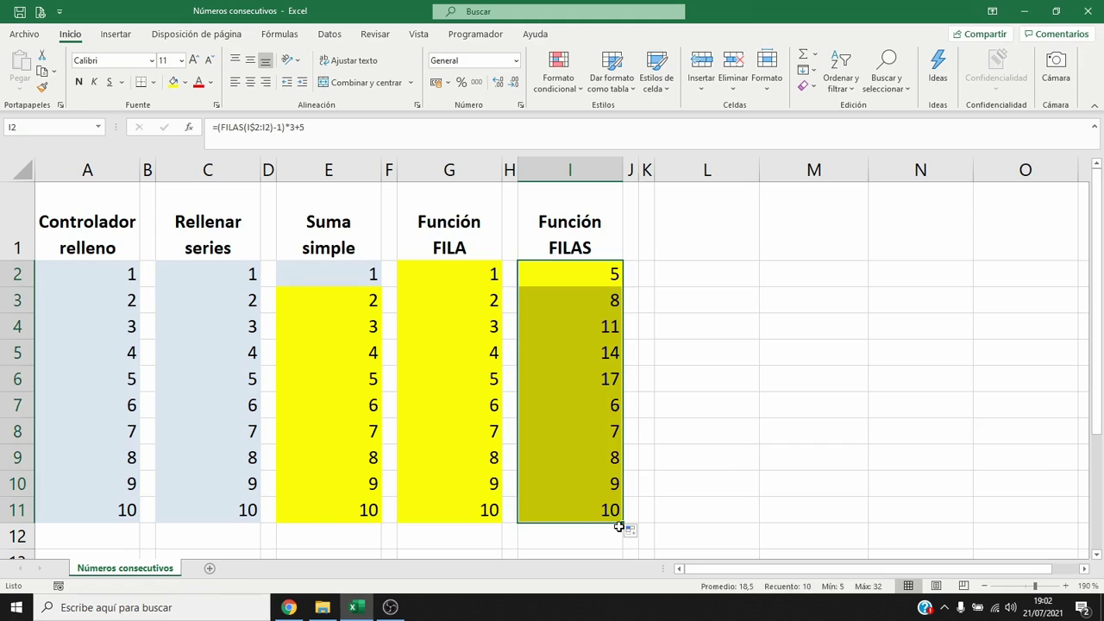
pyautogui.click(687, 274)
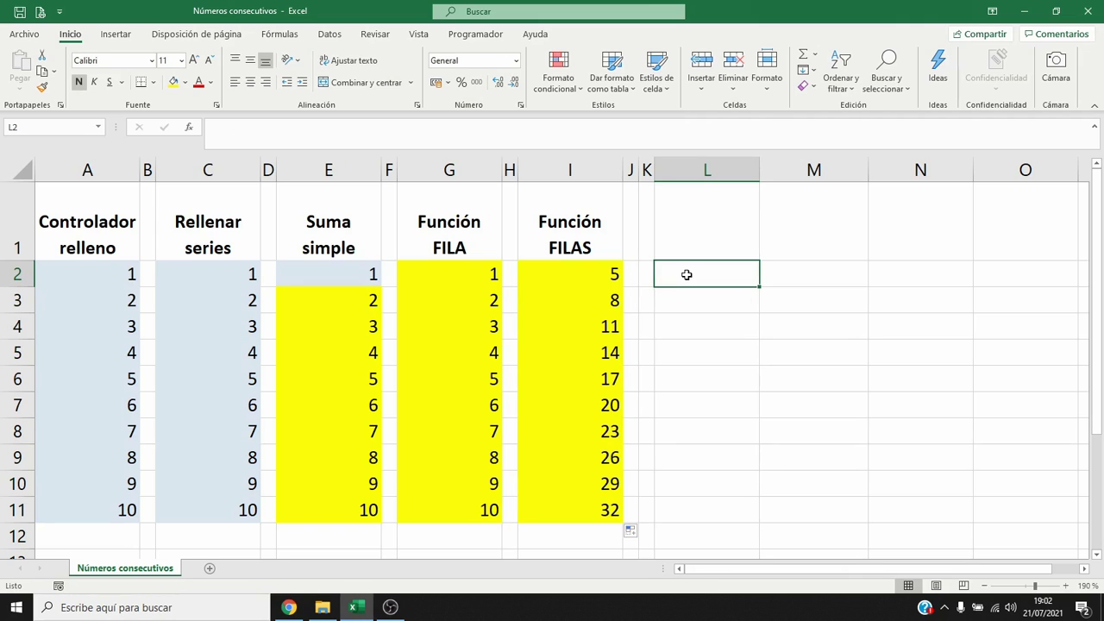
# Step: Set both the multiplier and the added start value in I2's formula to 1
pyautogui.click(614, 274)
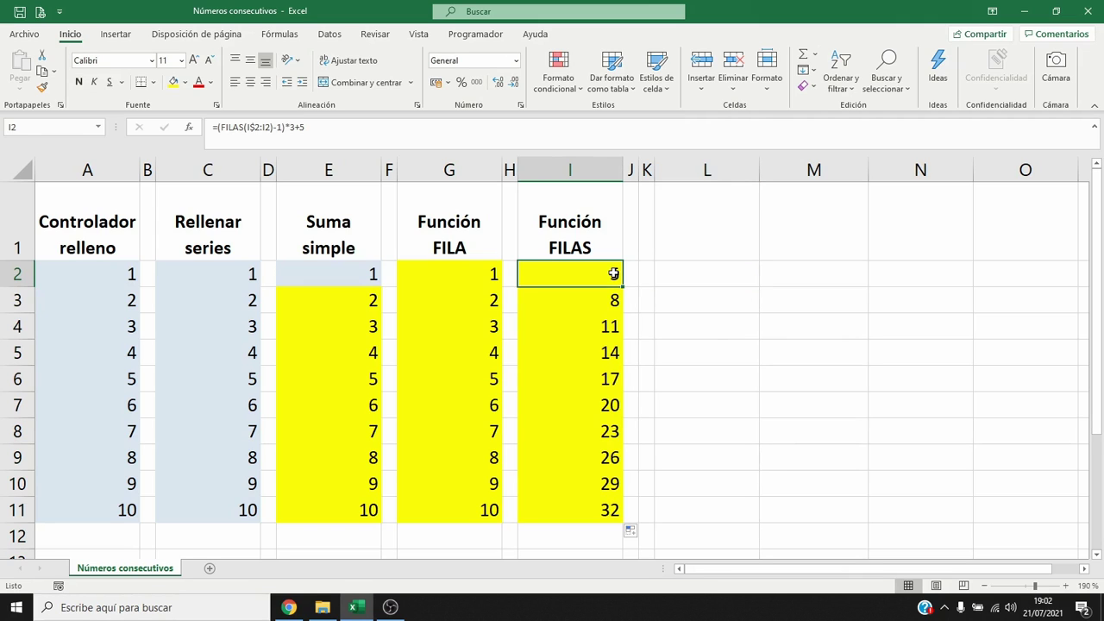
pyautogui.doubleClick(613, 273)
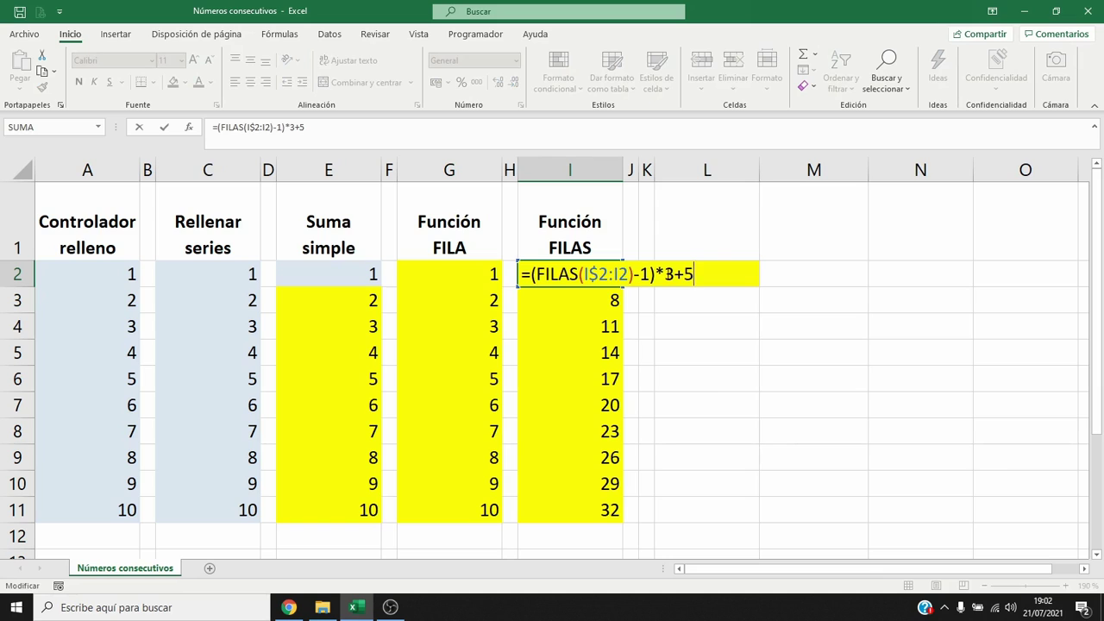
pyautogui.press('Left')
pyautogui.press('Left')
pyautogui.hotkey('shift', 'Left')
pyautogui.write('1')
pyautogui.press('End')
pyautogui.hotkey('shift', 'Left')
pyautogui.write('1')
pyautogui.press('Return')
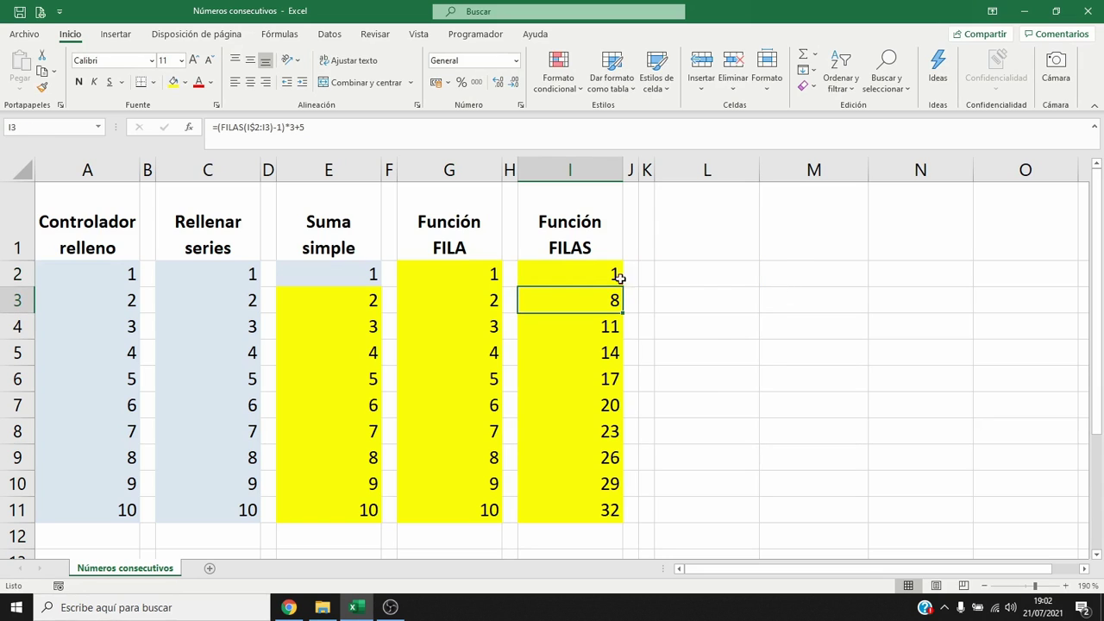
# Step: Copy the updated formula from I2 down to I11 with the fill handle
pyautogui.click(593, 275)
pyautogui.doubleClick(623, 286)
pyautogui.click(615, 276)
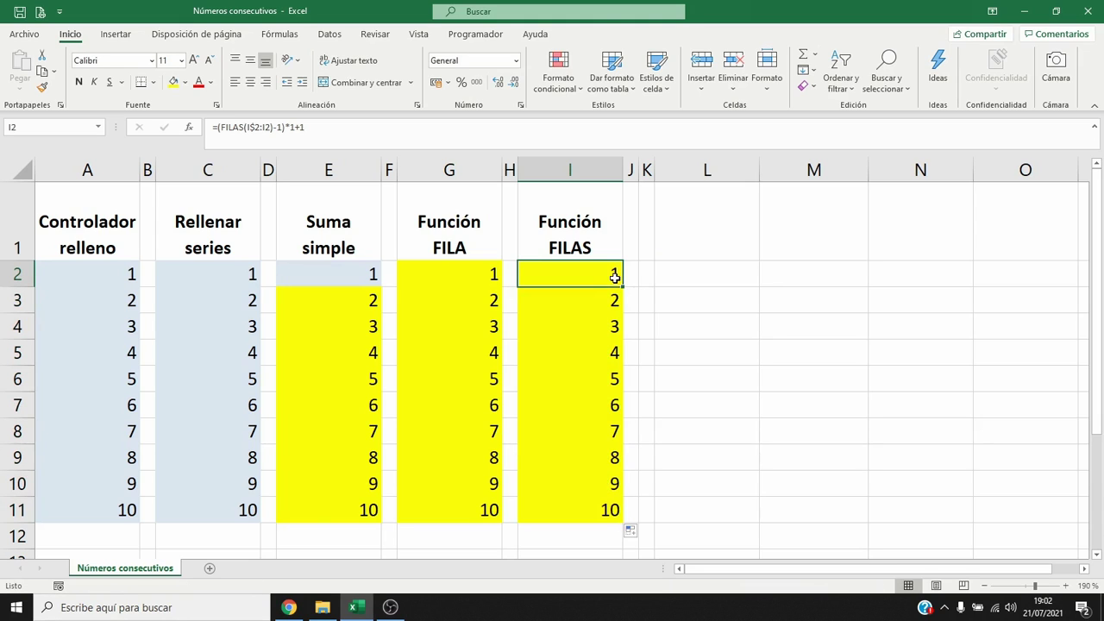
# Step: Enter the label "Tamaño" in cell L2
pyautogui.click(699, 240)
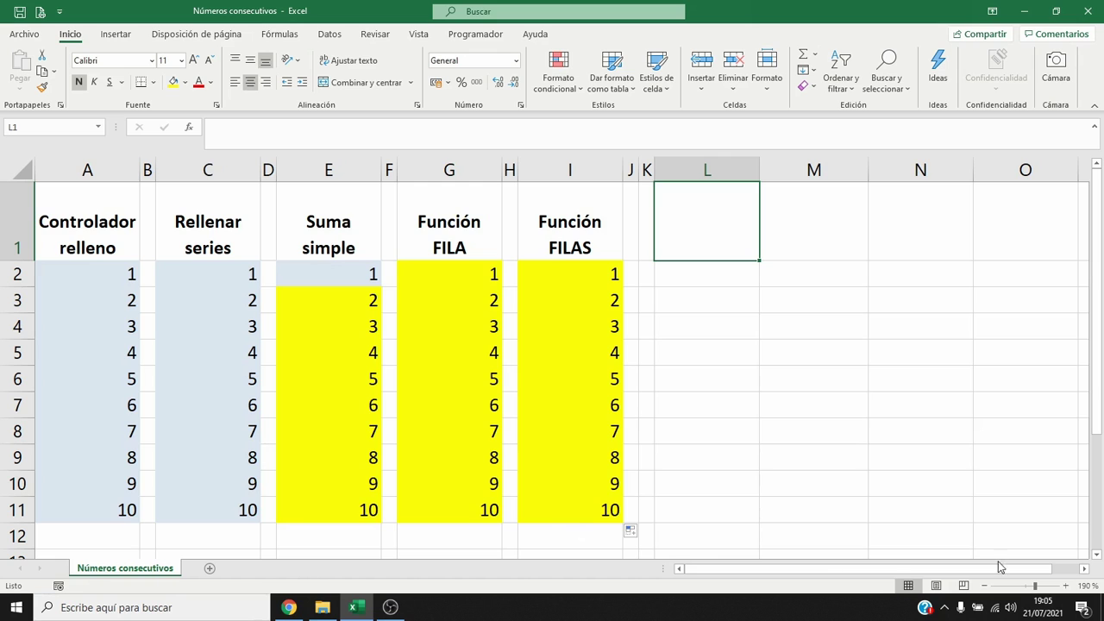
pyautogui.moveTo(1088, 570); pyautogui.dragTo(1088, 570)
pyautogui.press('Down')
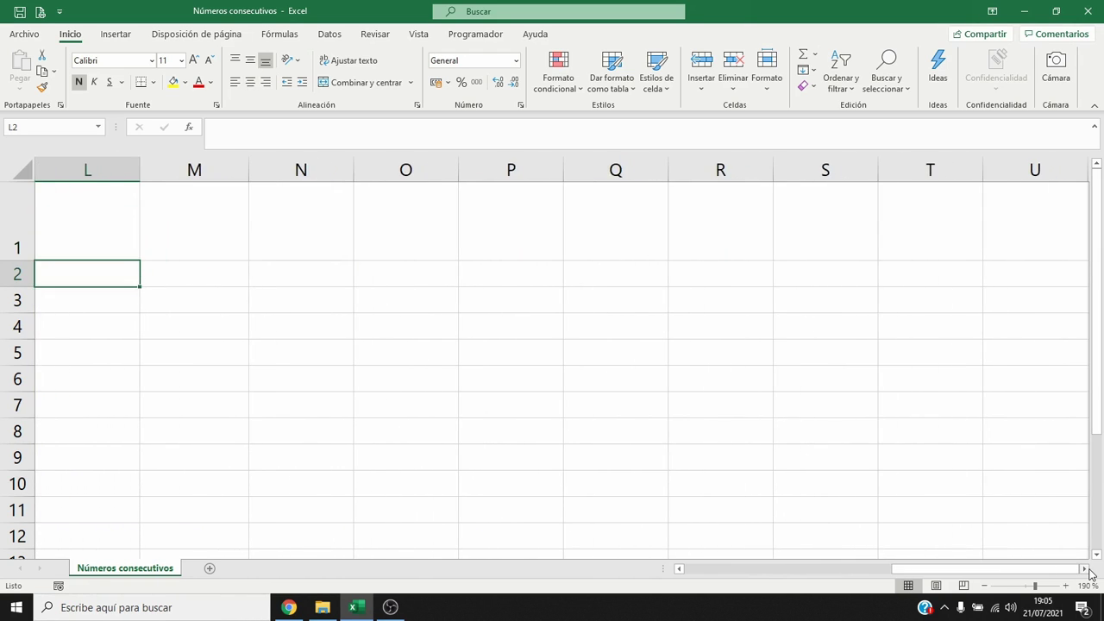
pyautogui.write('Tamaño')
pyautogui.press('Return')
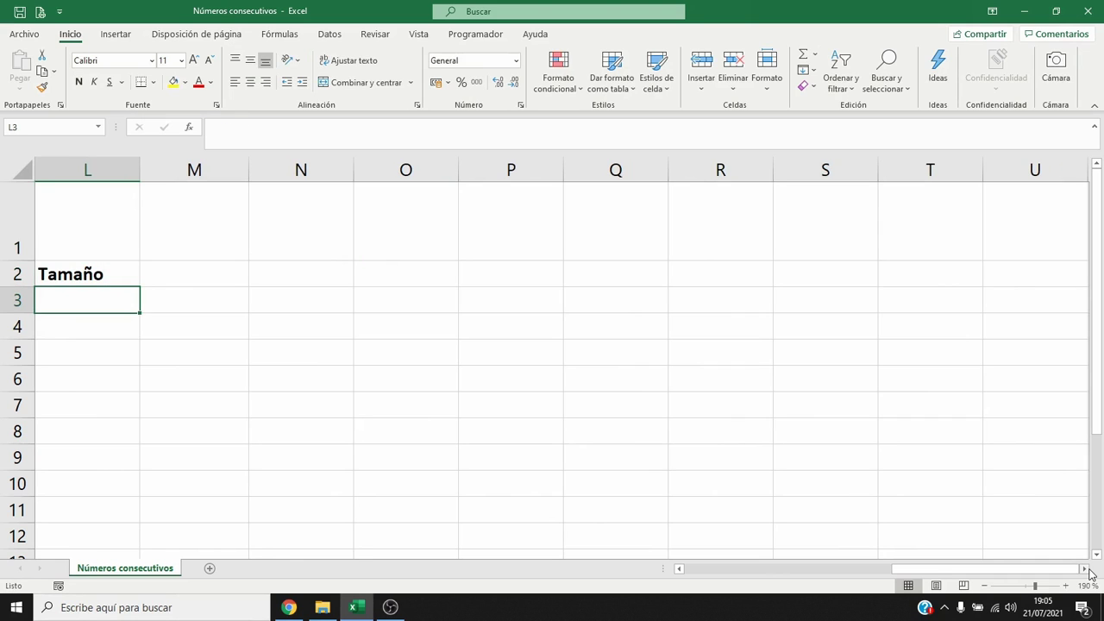
# Step: Fill cell L3 with light blue and enter 10 in it as the series size
pyautogui.click(185, 82)
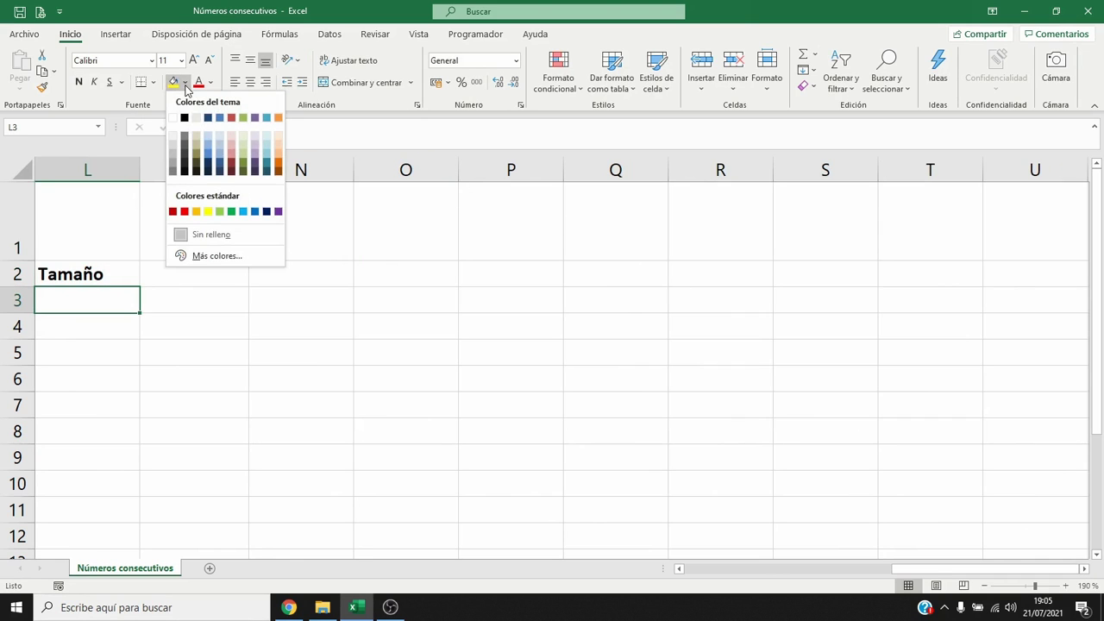
pyautogui.click(221, 137)
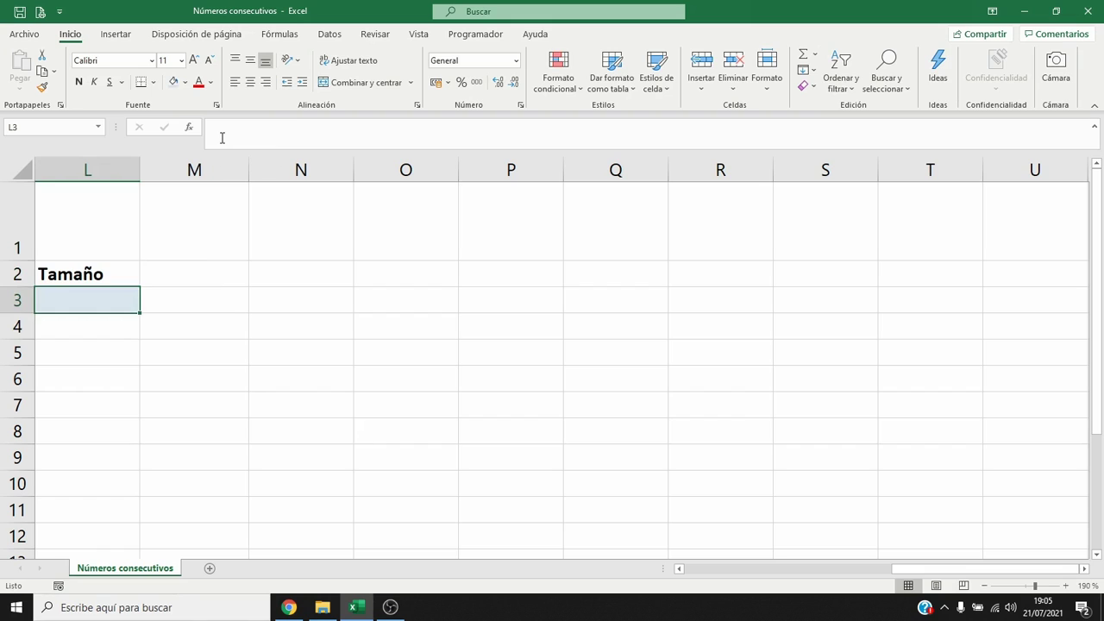
pyautogui.press('Return')
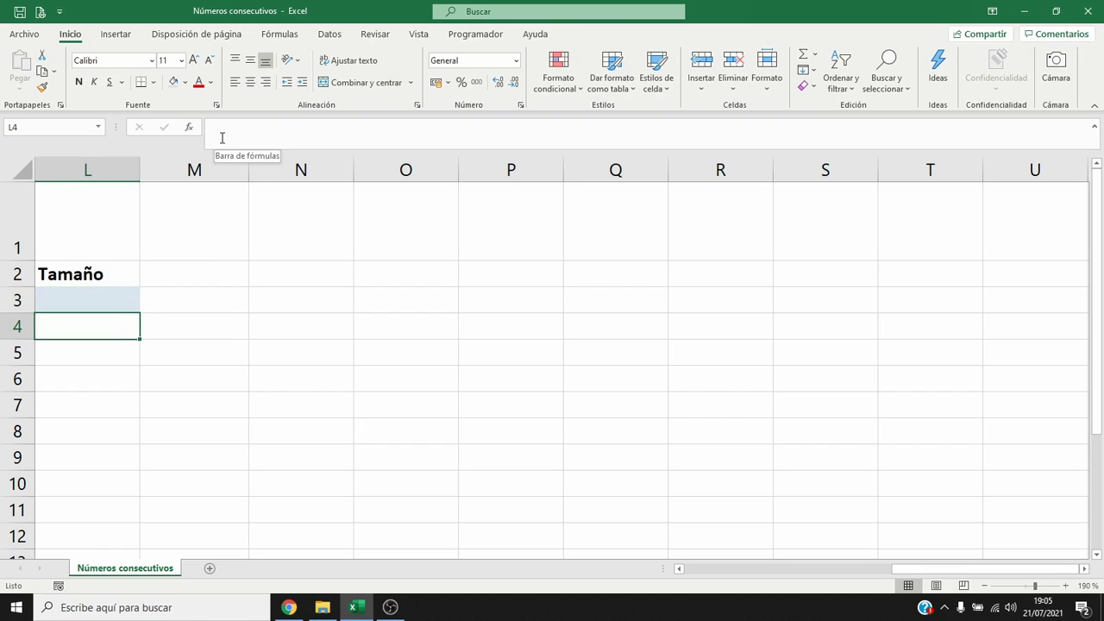
pyautogui.press('Up')
pyautogui.write('10')
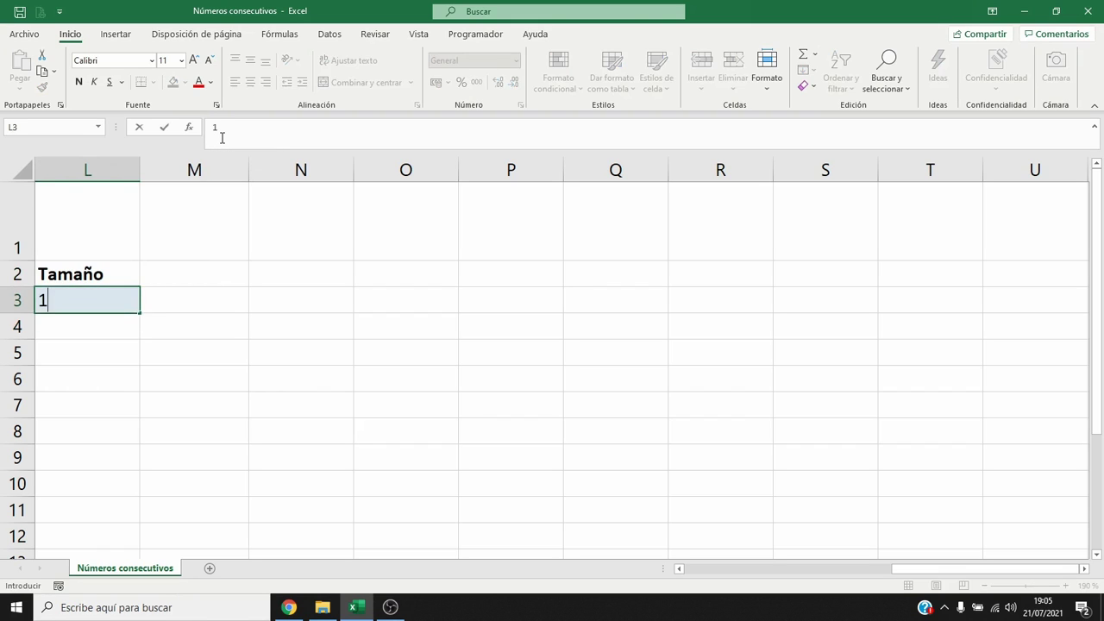
pyautogui.press('Return')
# Step: Enter the label "Serie" in cell L5 and fill cell L6 with yellow
pyautogui.press('Return')
pyautogui.write('Serie')
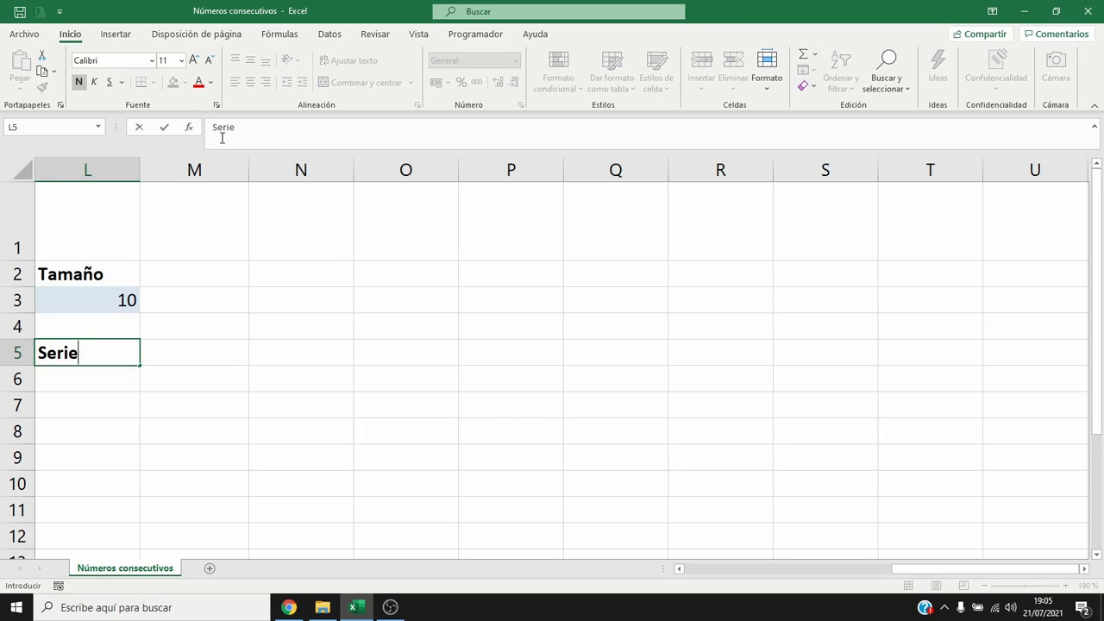
pyautogui.press('Return')
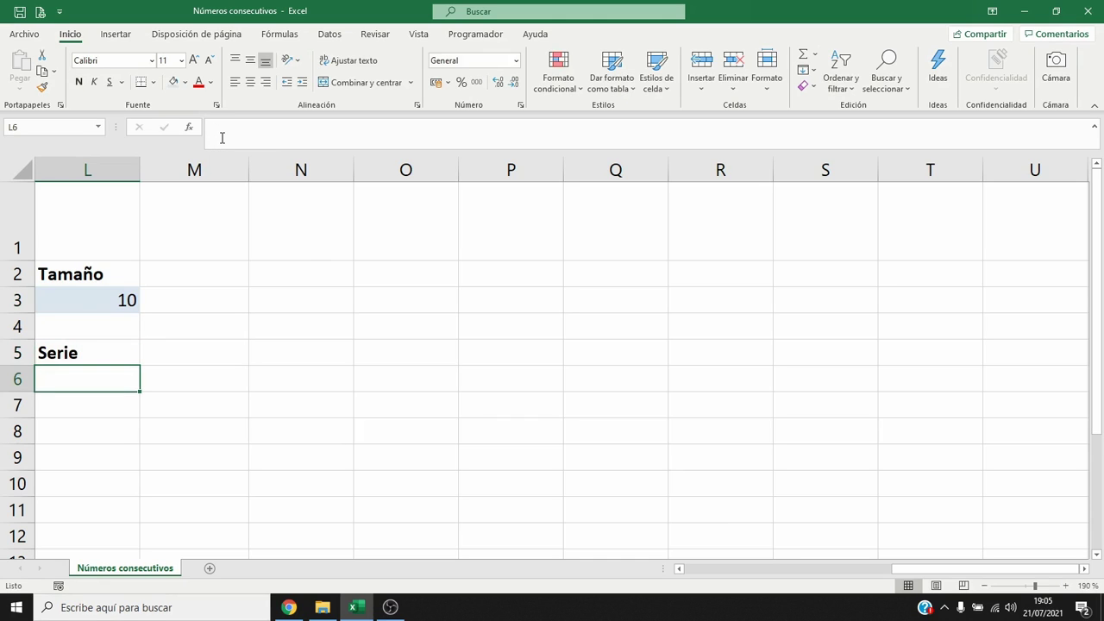
pyautogui.click(184, 82)
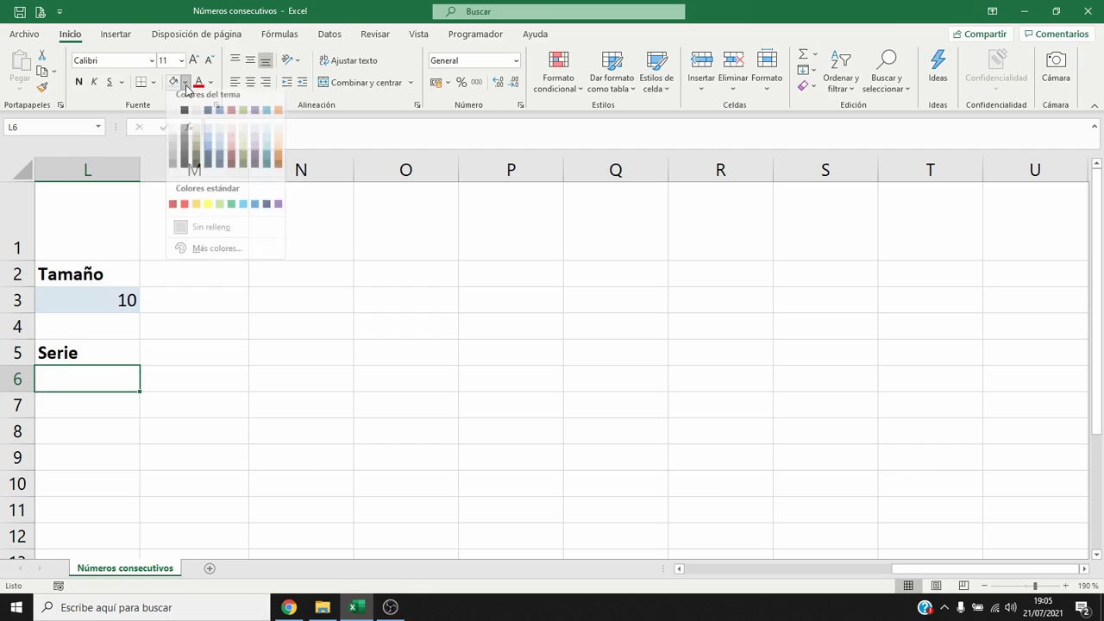
pyautogui.click(209, 212)
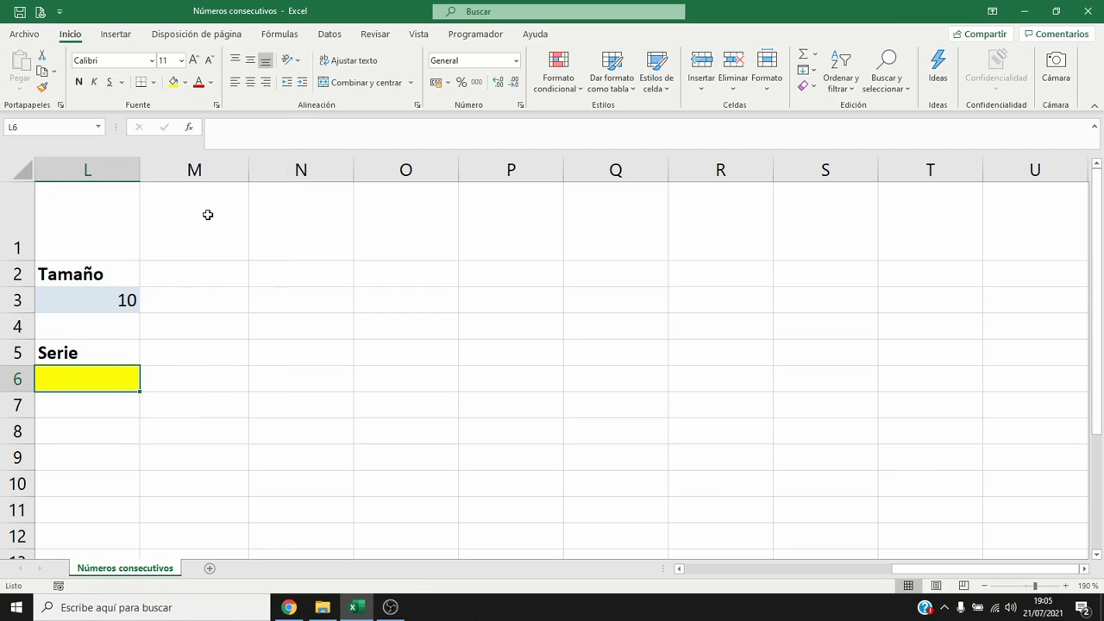
pyautogui.write('=FILA')
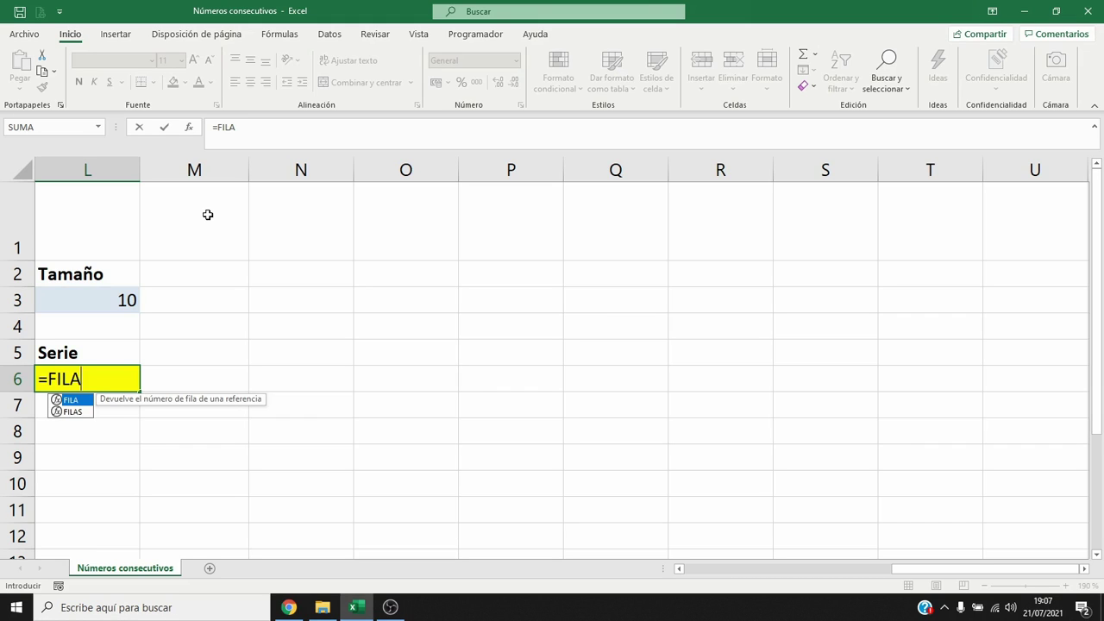
pyautogui.press('Escape')
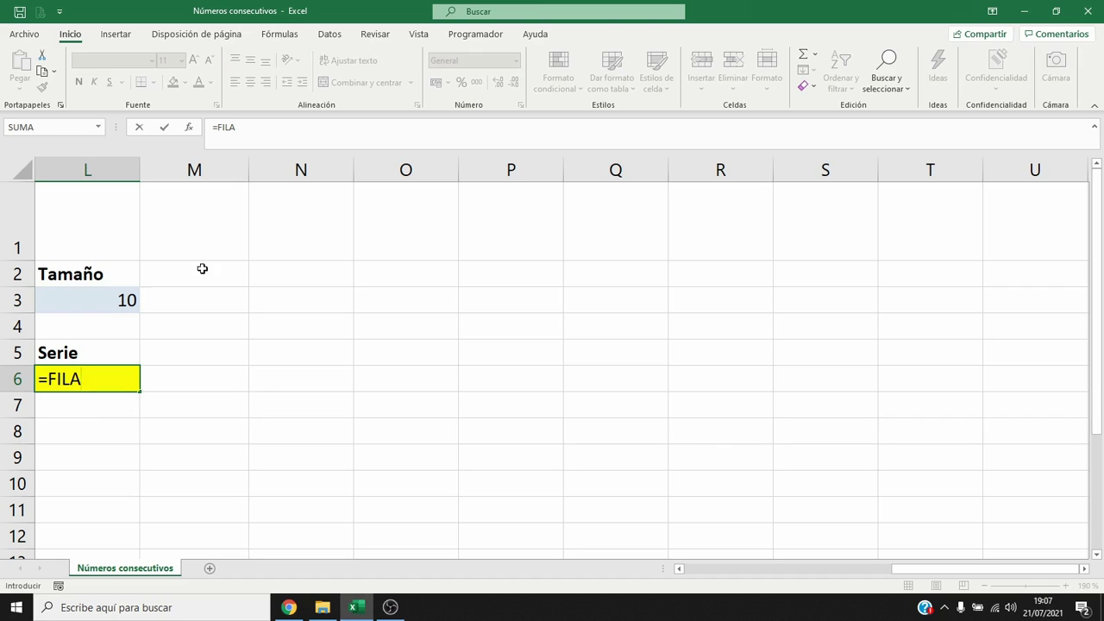
pyautogui.press('Escape')
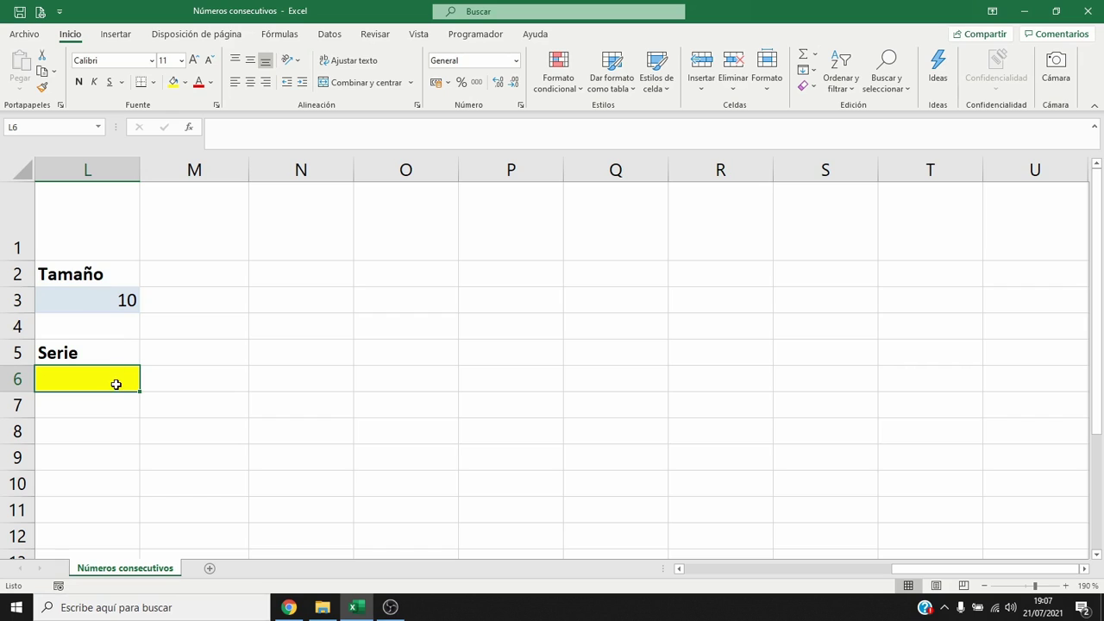
# Step: Enter the formula ="1:"&L3 in cell L6, joining the text "1:" with the series size
pyautogui.write('="1')
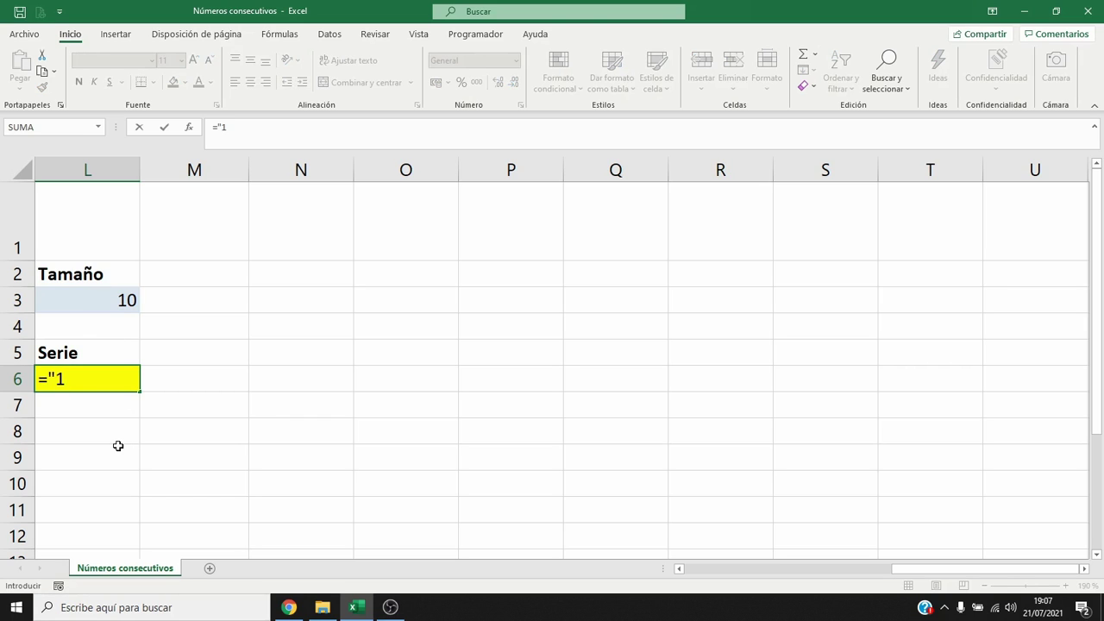
pyautogui.write(':"&')
pyautogui.click(126, 300)
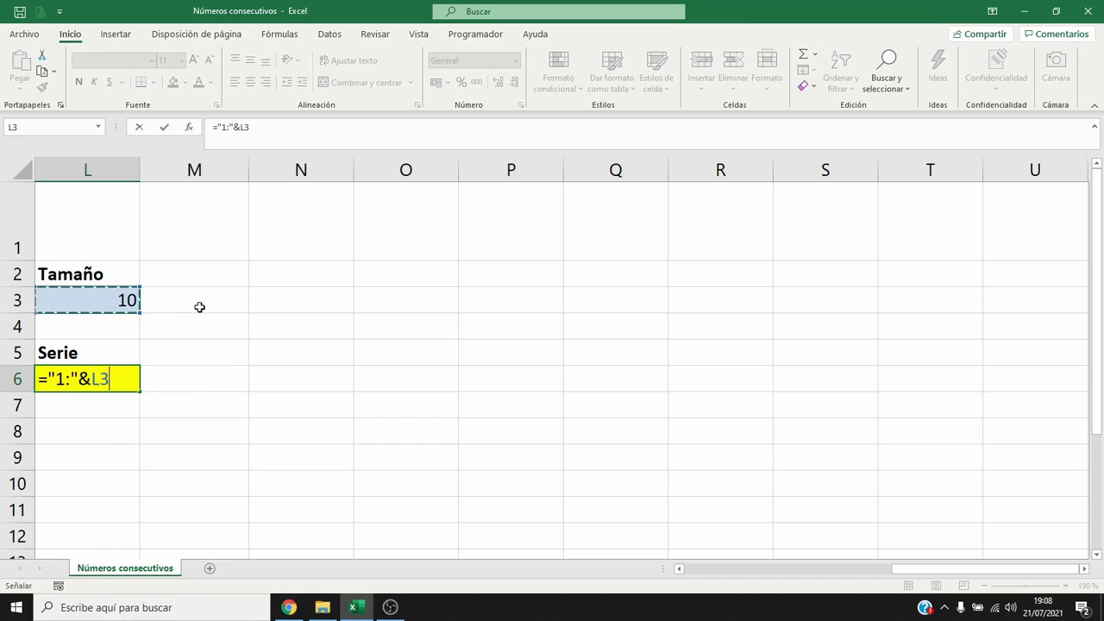
pyautogui.press('Return')
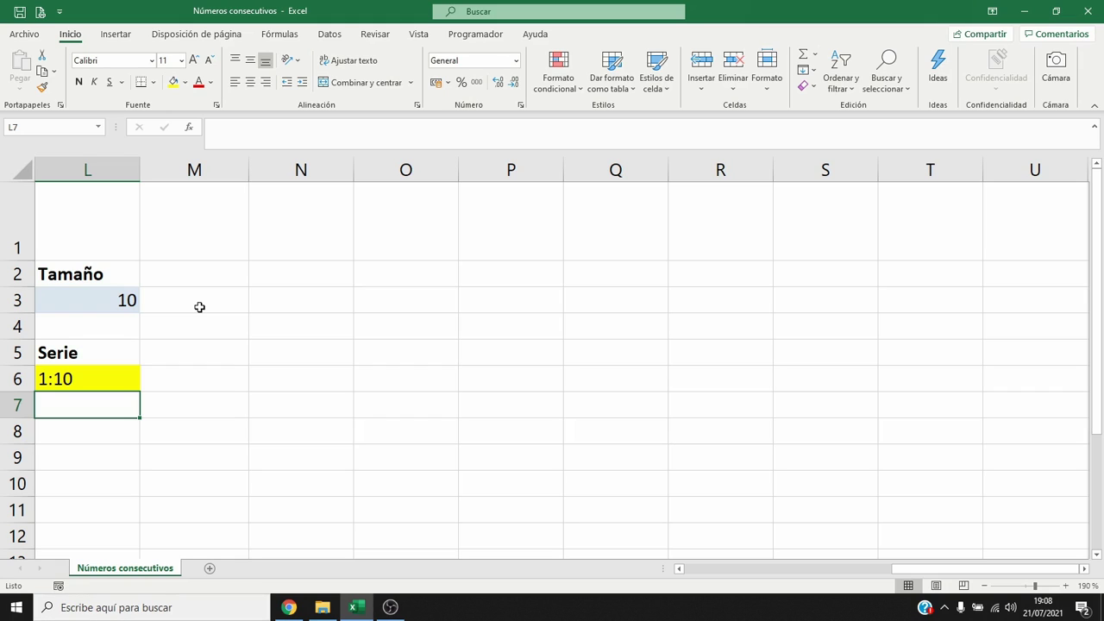
# Step: Wrap the text reference in cell L6 in the INDIRECTO function, giving =INDIRECTO("1:"&L3)
pyautogui.press('Up')
pyautogui.press('F2')
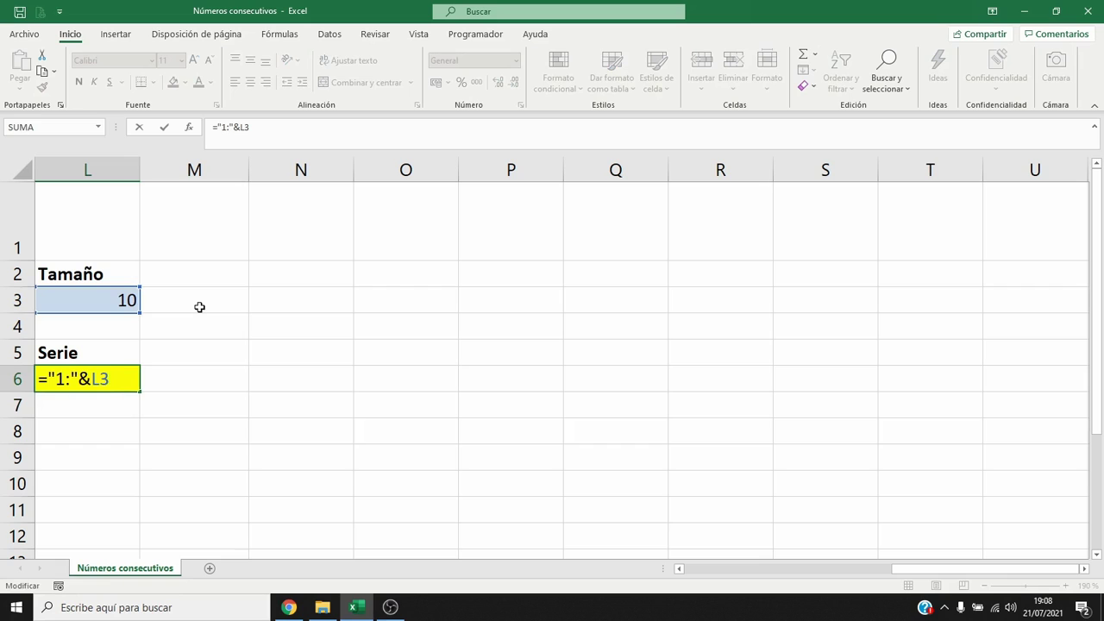
pyautogui.click(48, 379)
pyautogui.write('INDIRECTO')
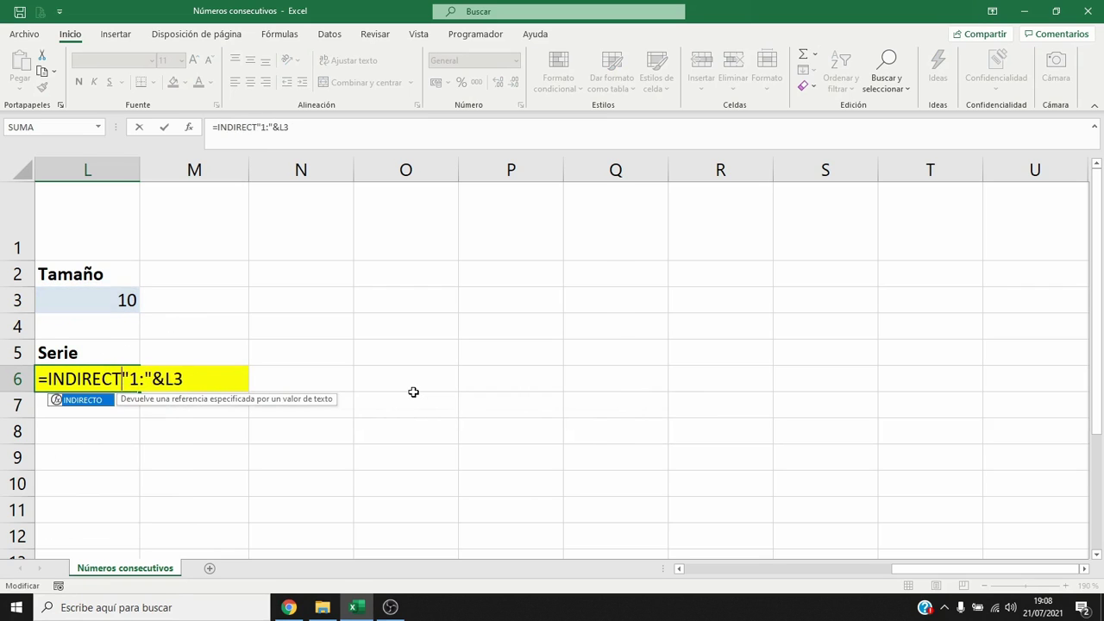
pyautogui.write('(')
pyautogui.press('End')
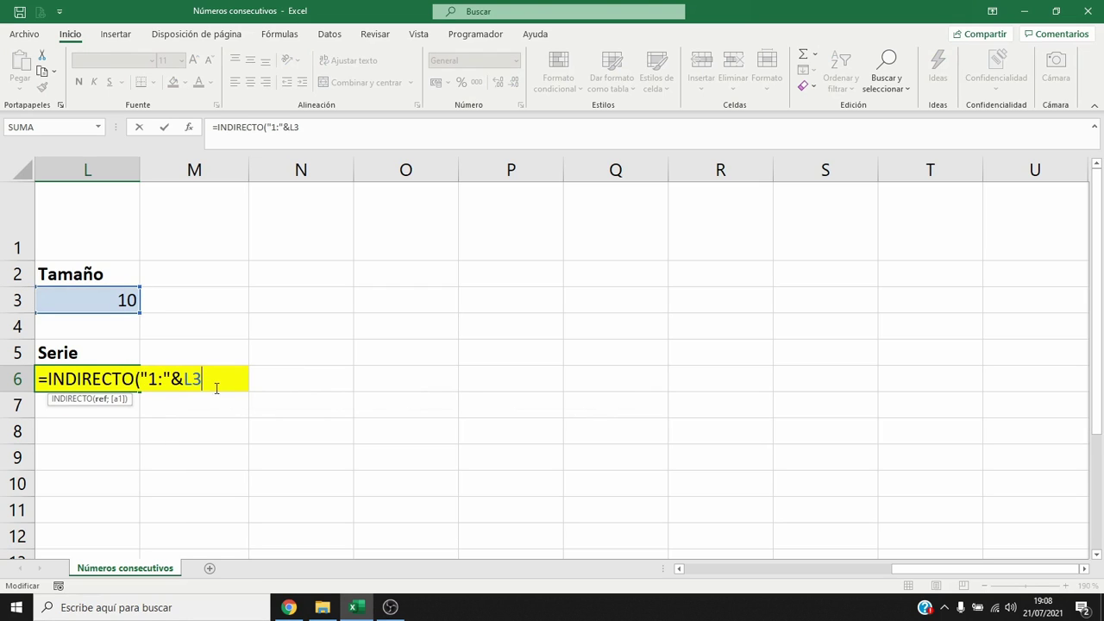
pyautogui.write(')')
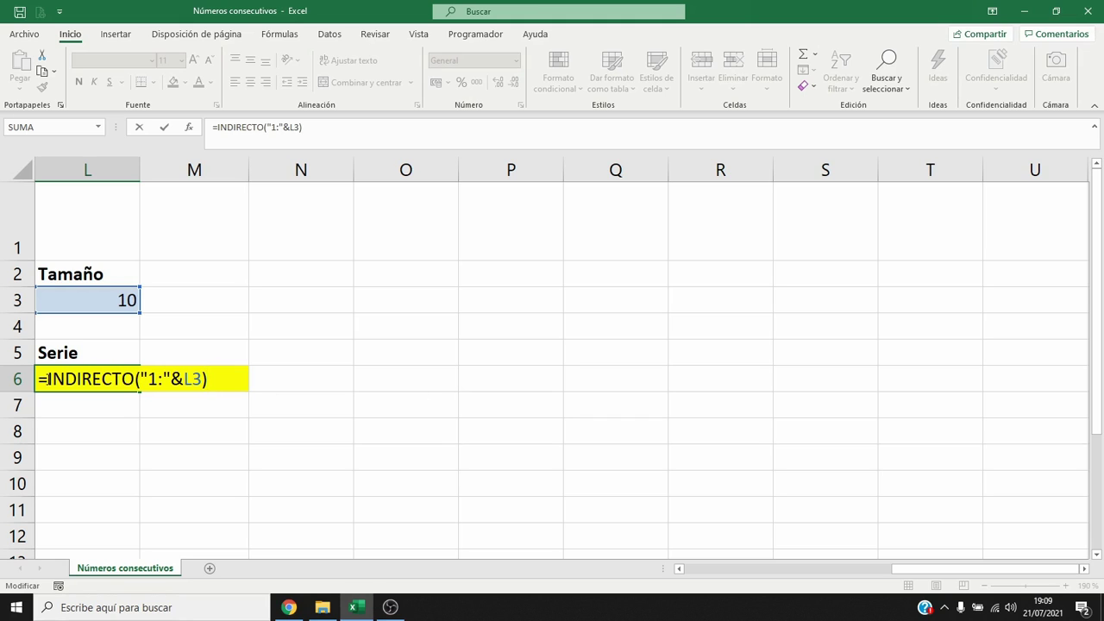
# Step: Nest the L6 formula inside FILA and enter it as the array formula =FILA(INDIRECTO("1:"&L3))
pyautogui.click(48, 378)
pyautogui.write('FILA(')
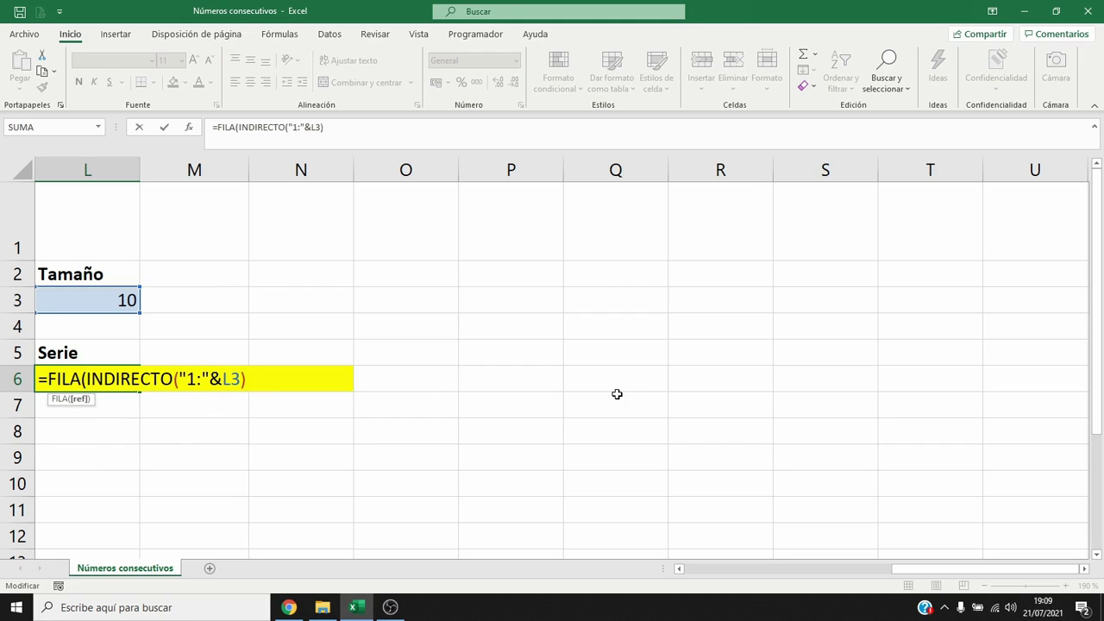
pyautogui.press('End')
pyautogui.write(')')
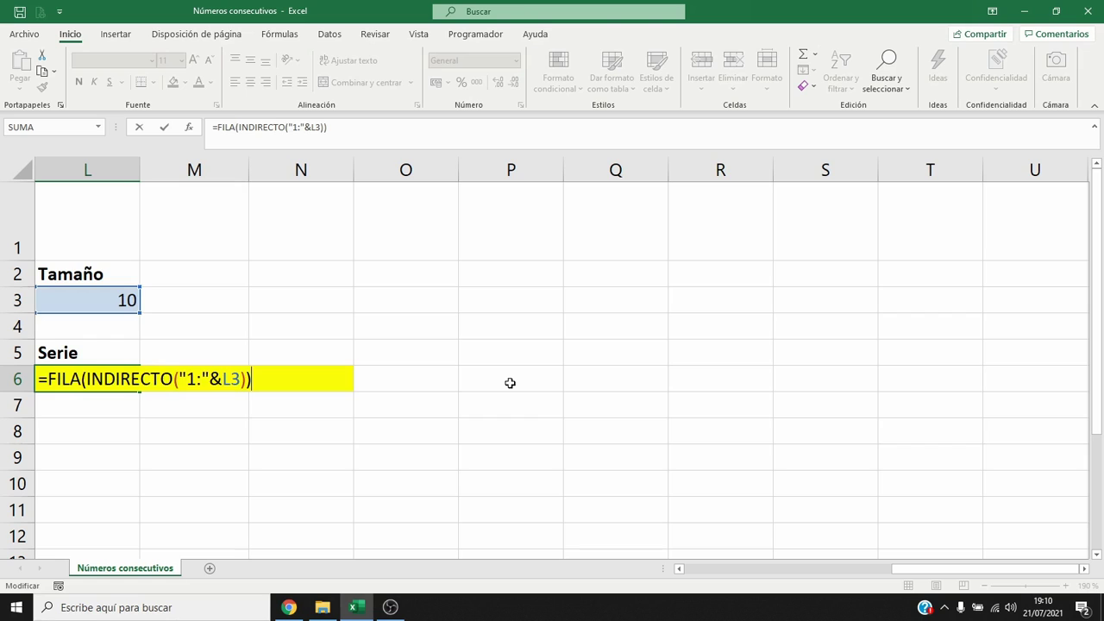
pyautogui.hotkey('ctrl', 'shift', 'Return')
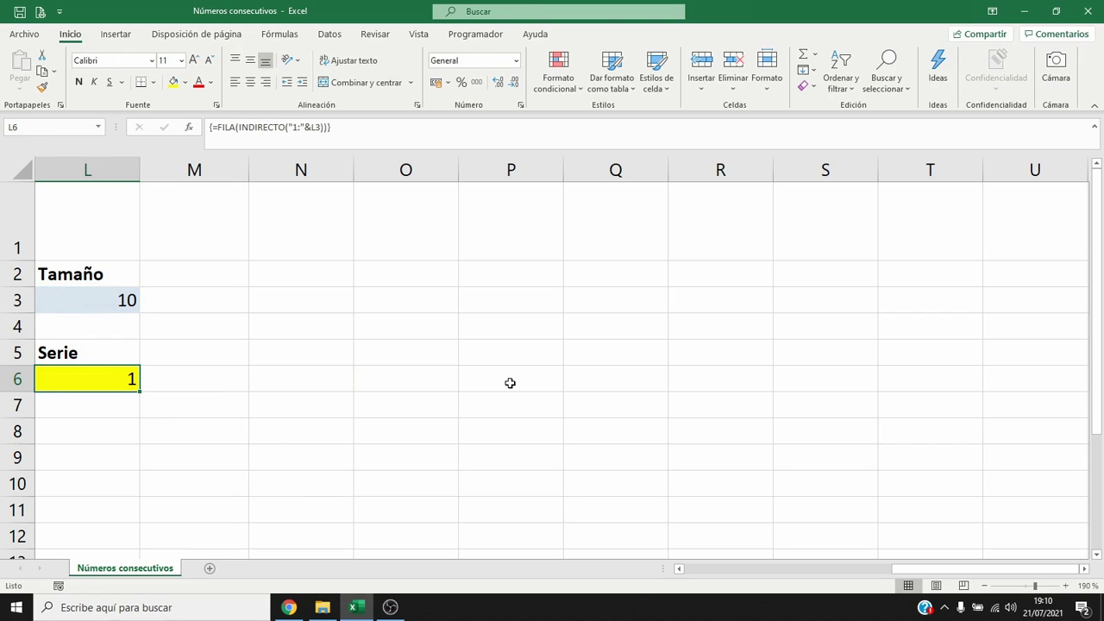
# Step: Evaluate the array formula in cell L6 in place to inspect its values, leaving the formula intact
pyautogui.press('F2')
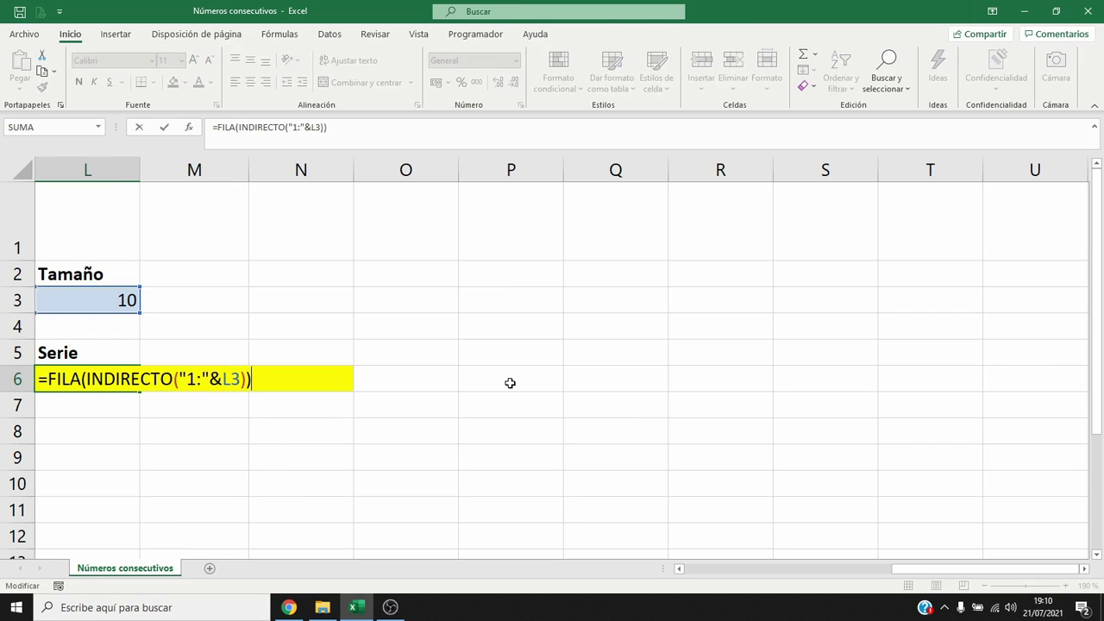
pyautogui.press('F9')
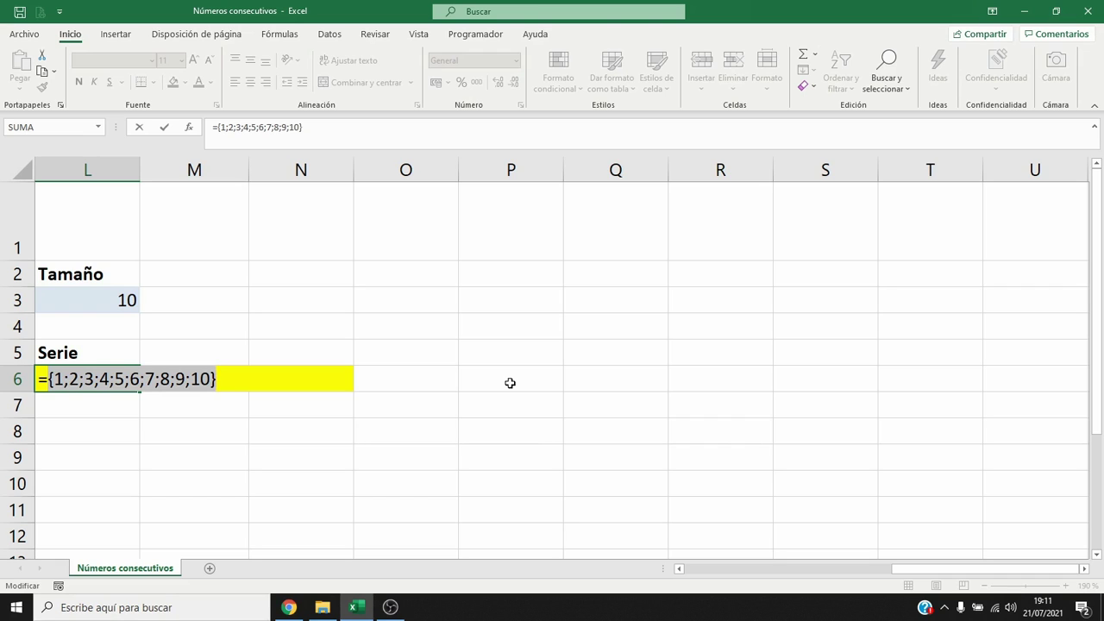
pyautogui.press('Escape')
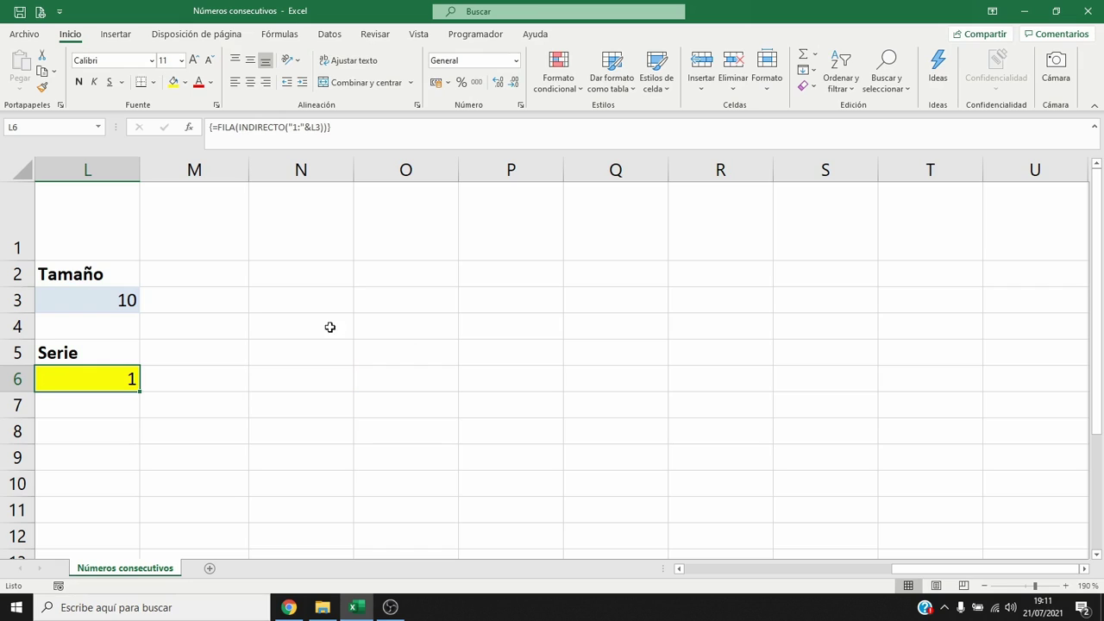
# Step: Set the series size in cell L3 to 20 and preview the evaluated array in cell L6
pyautogui.click(115, 297)
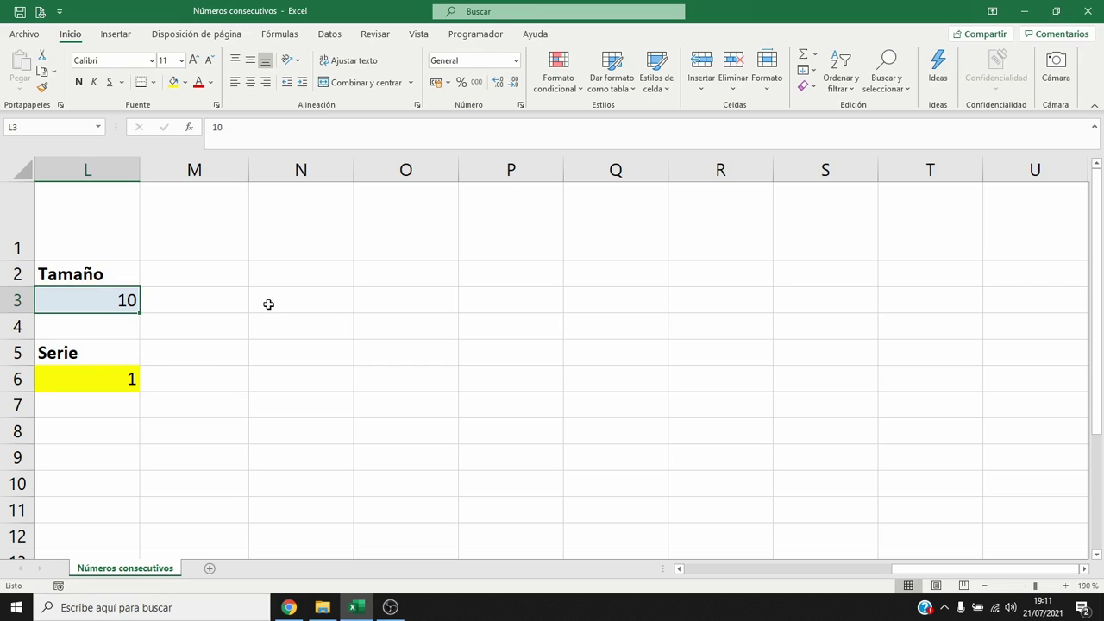
pyautogui.write('20')
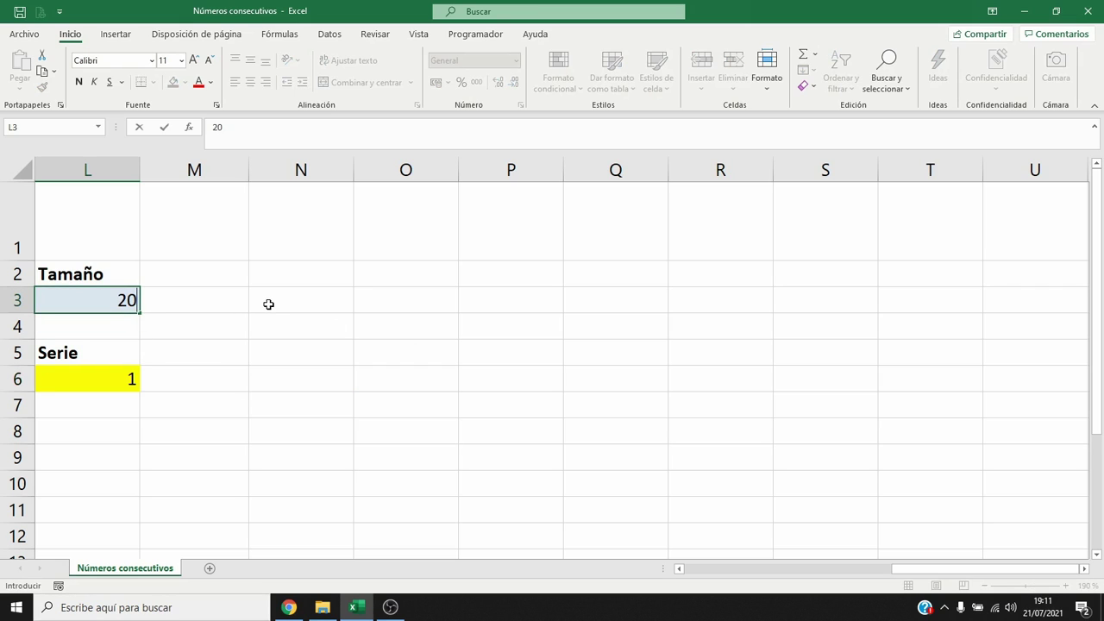
pyautogui.press('Return')
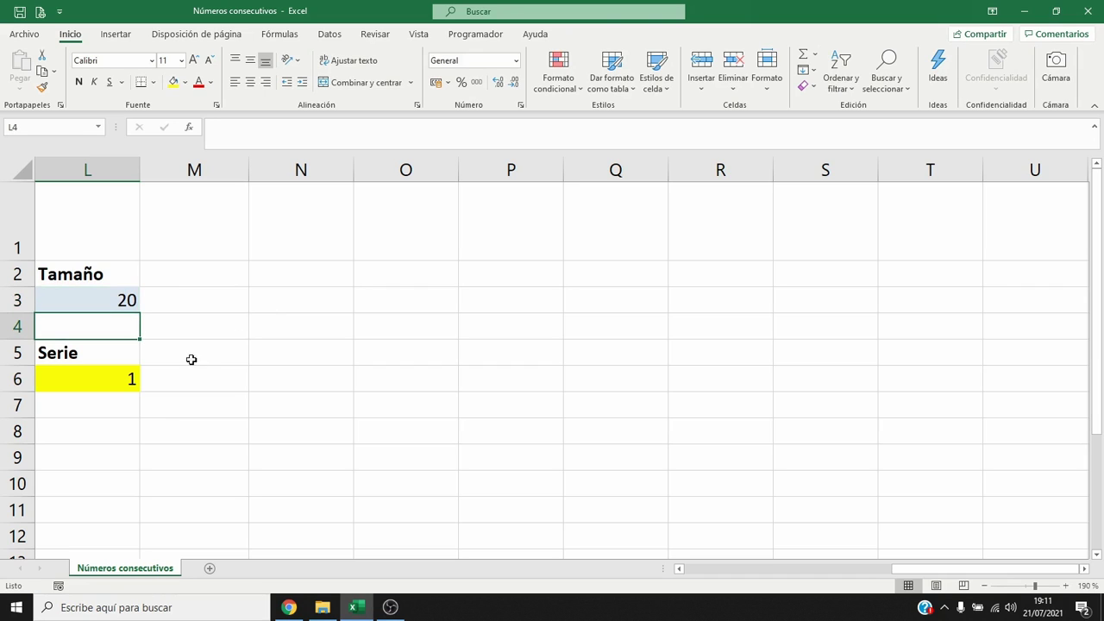
pyautogui.click(99, 381)
pyautogui.press('F2')
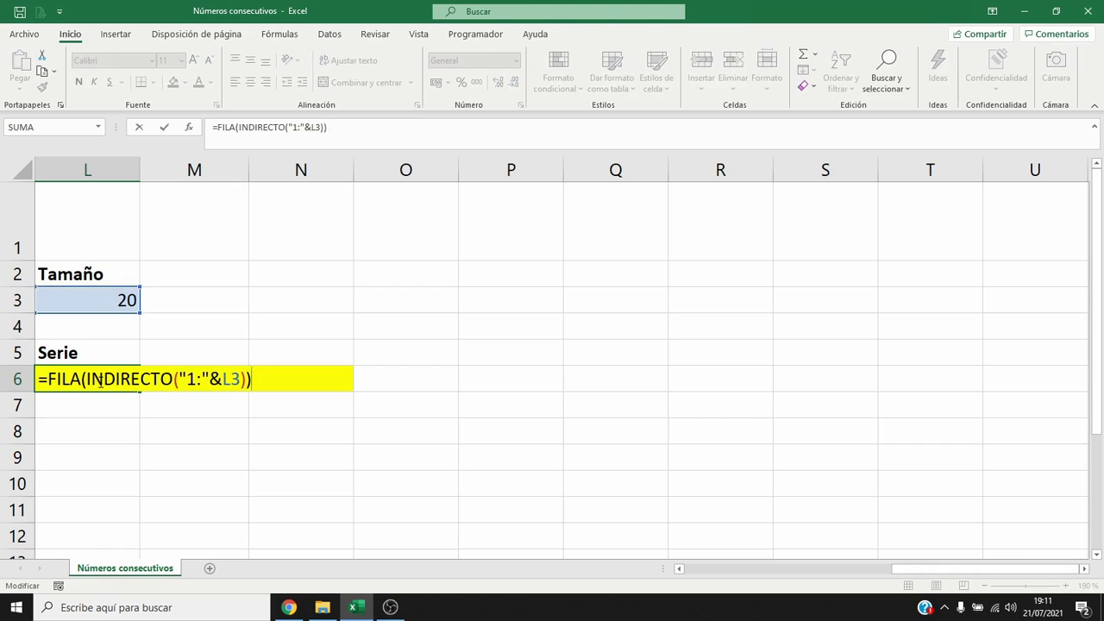
pyautogui.press('F9')
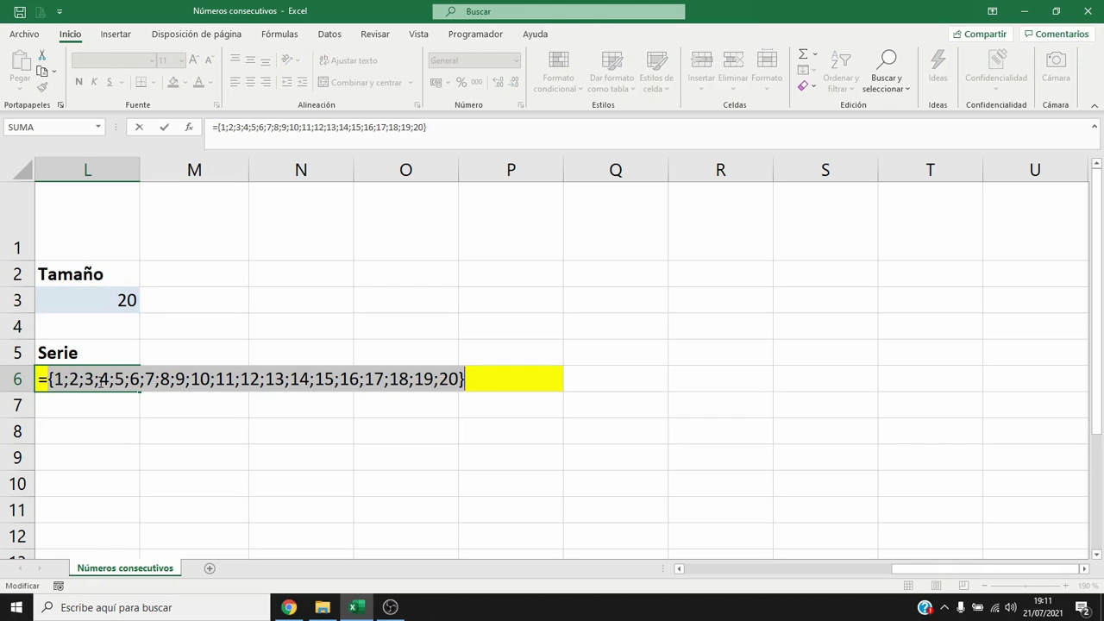
pyautogui.press('Escape')
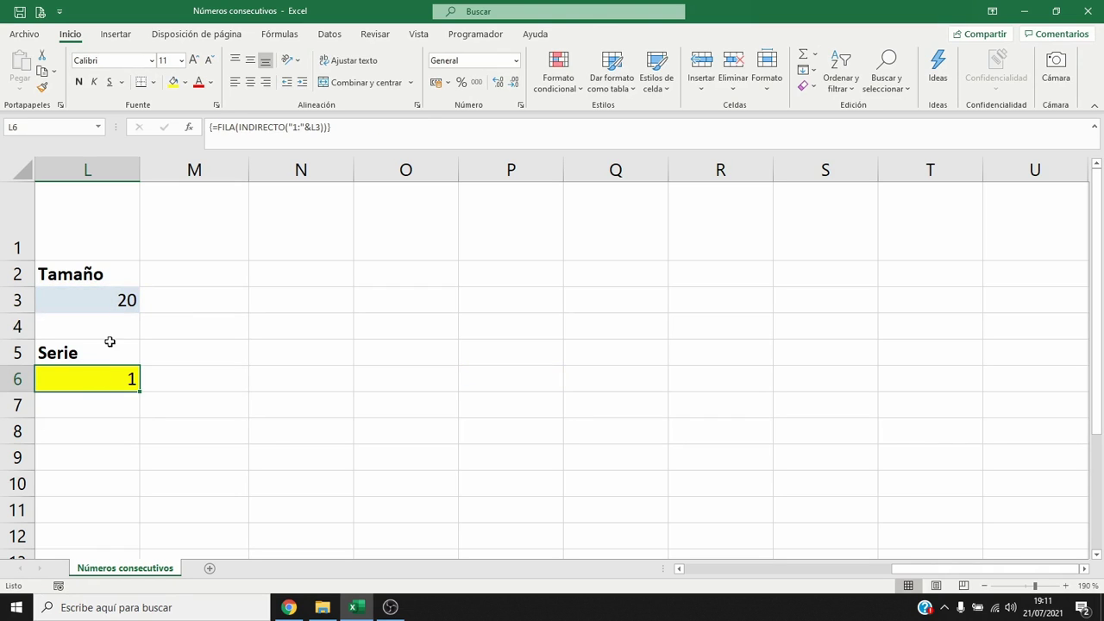
# Step: Set the series size in cell L3 to 100 and preview the evaluated array in cell L6
pyautogui.click(104, 297)
pyautogui.write('100')
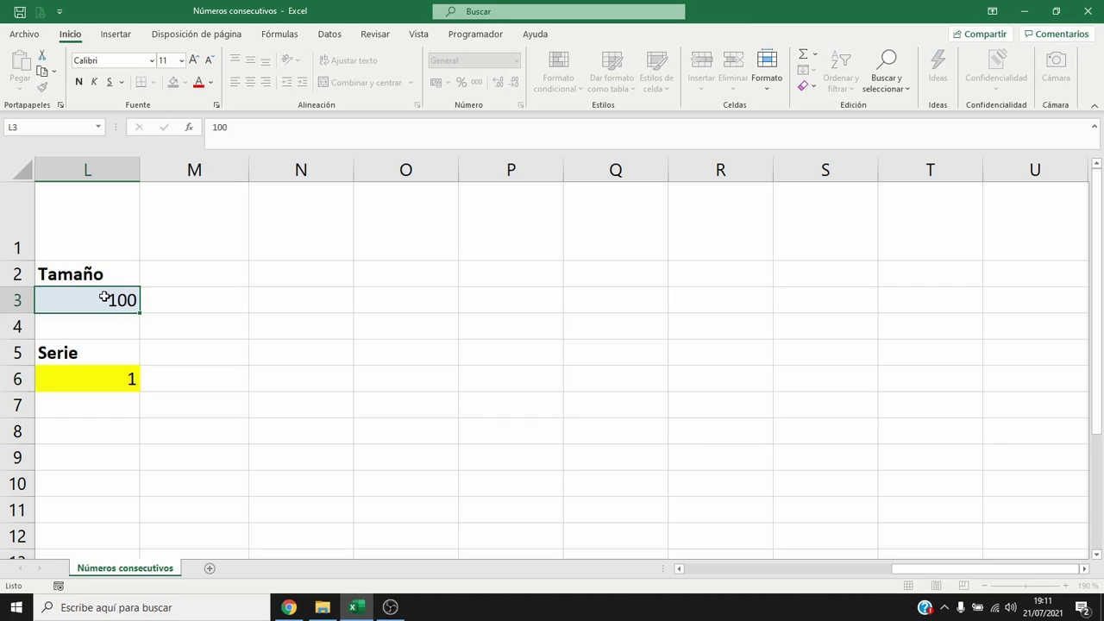
pyautogui.press('Return')
pyautogui.press('Down')
pyautogui.press('Down')
pyautogui.press('F2')
pyautogui.press('F9')
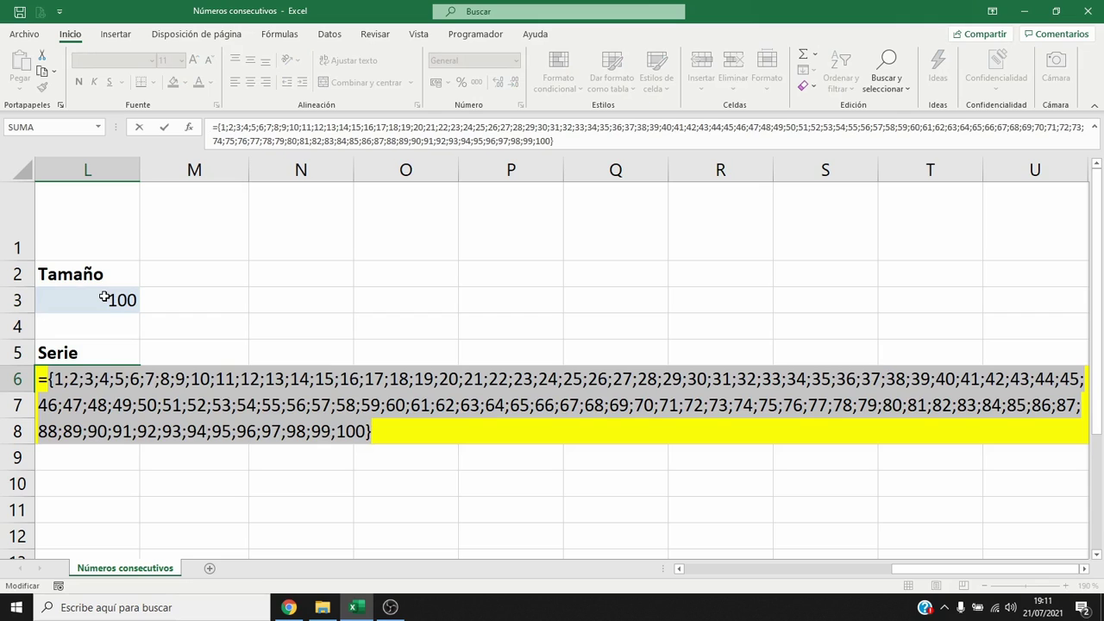
pyautogui.press('Escape')
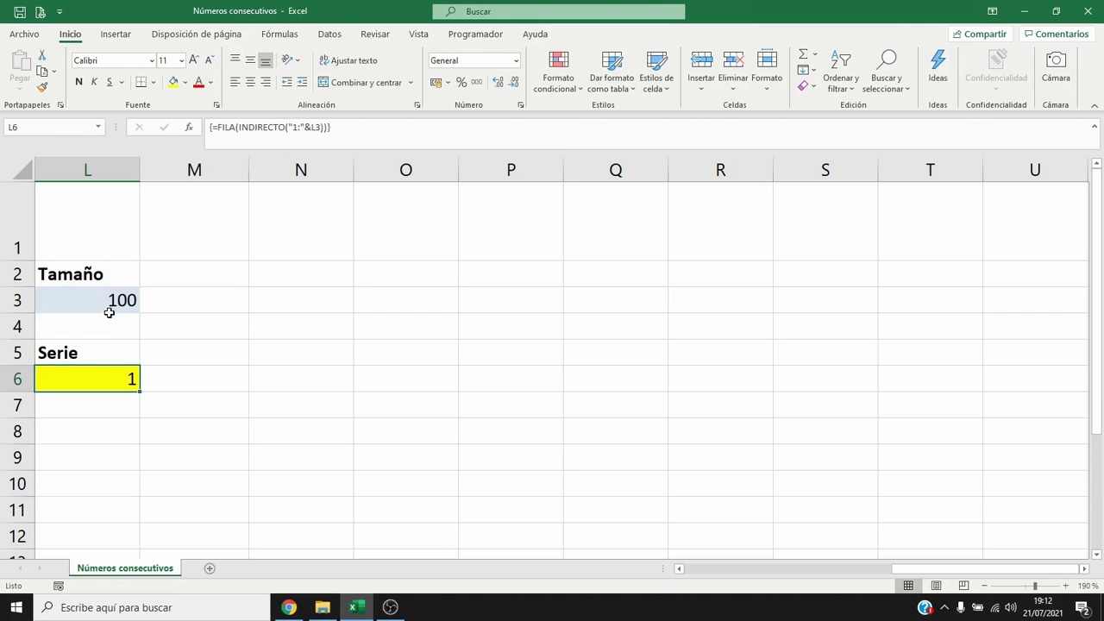
# Step: Clear the series size in cell L3 and change L6 to the array formula =SI.ERROR(FILA(INDIRECTO("1:"&L3));1)
pyautogui.click(85, 300)
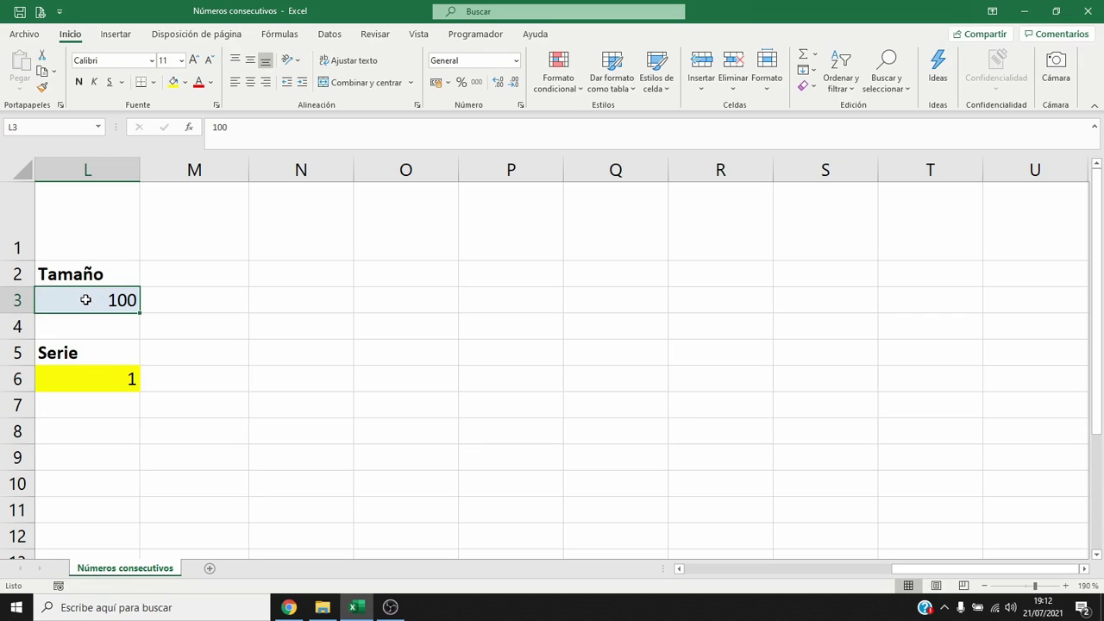
pyautogui.press('Delete')
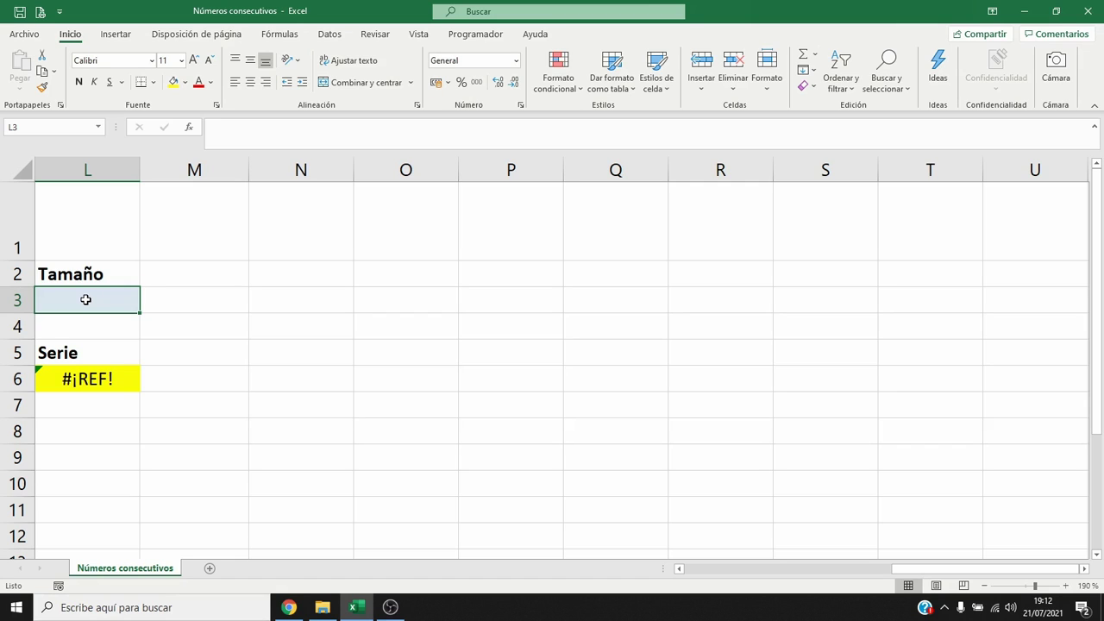
pyautogui.click(123, 378)
pyautogui.press('F2')
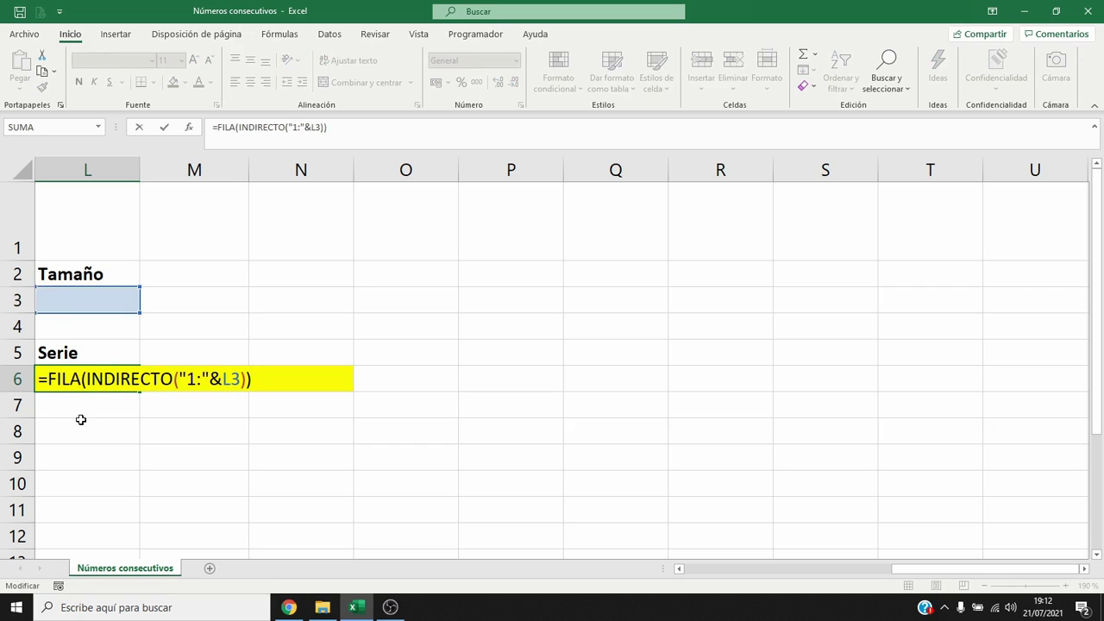
pyautogui.press('Home')
pyautogui.press('Right')
pyautogui.write('SI.ERR')
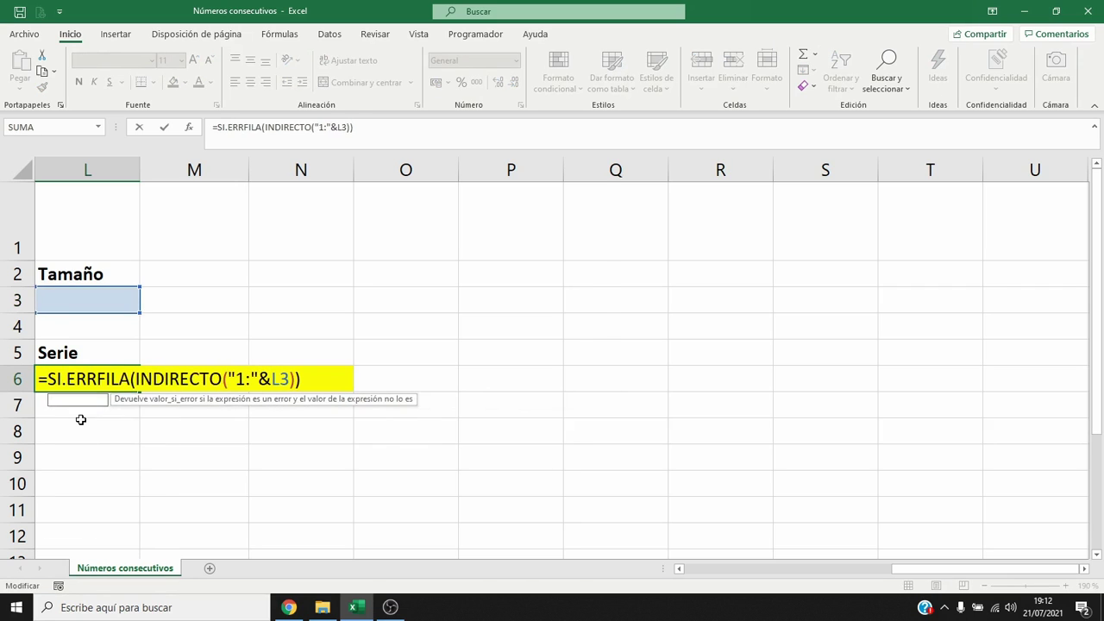
pyautogui.write('OR(')
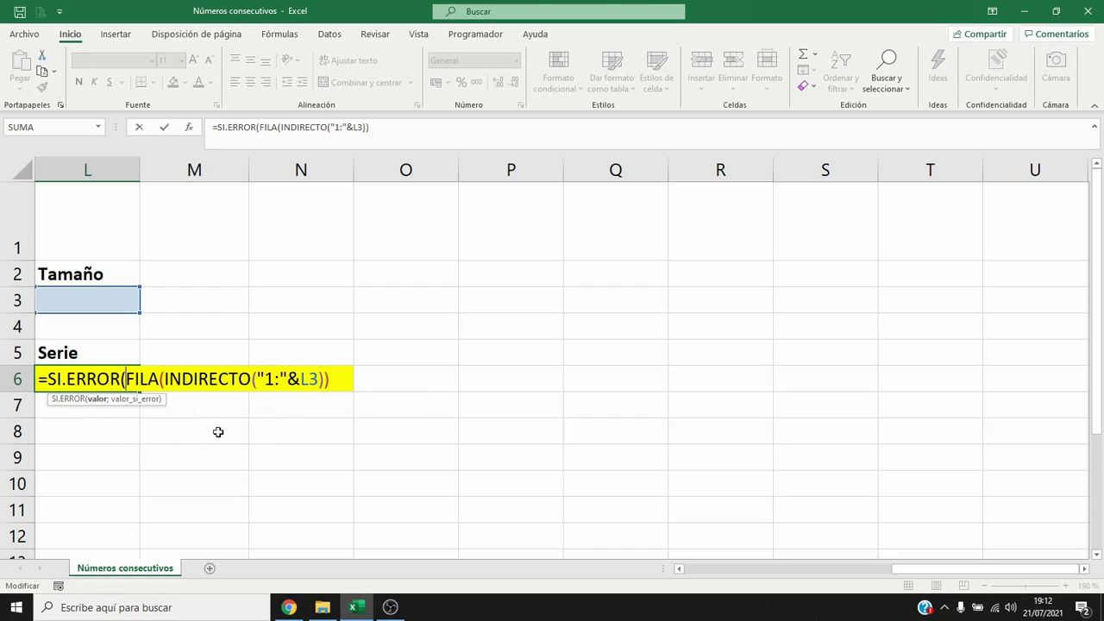
pyautogui.press('End')
pyautogui.write(';')
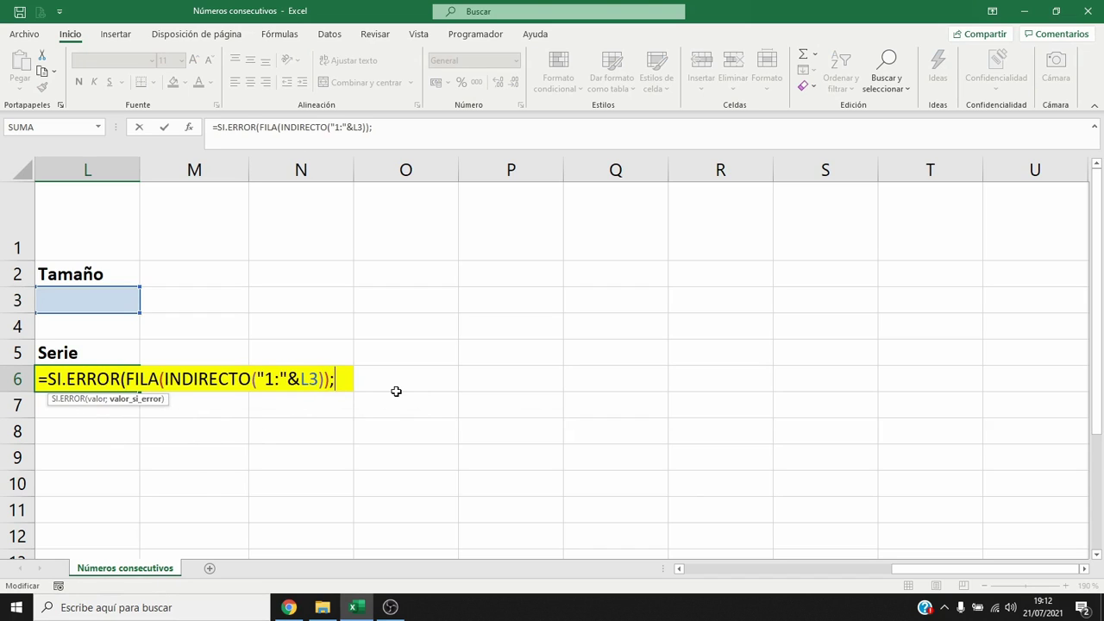
pyautogui.write('1)')
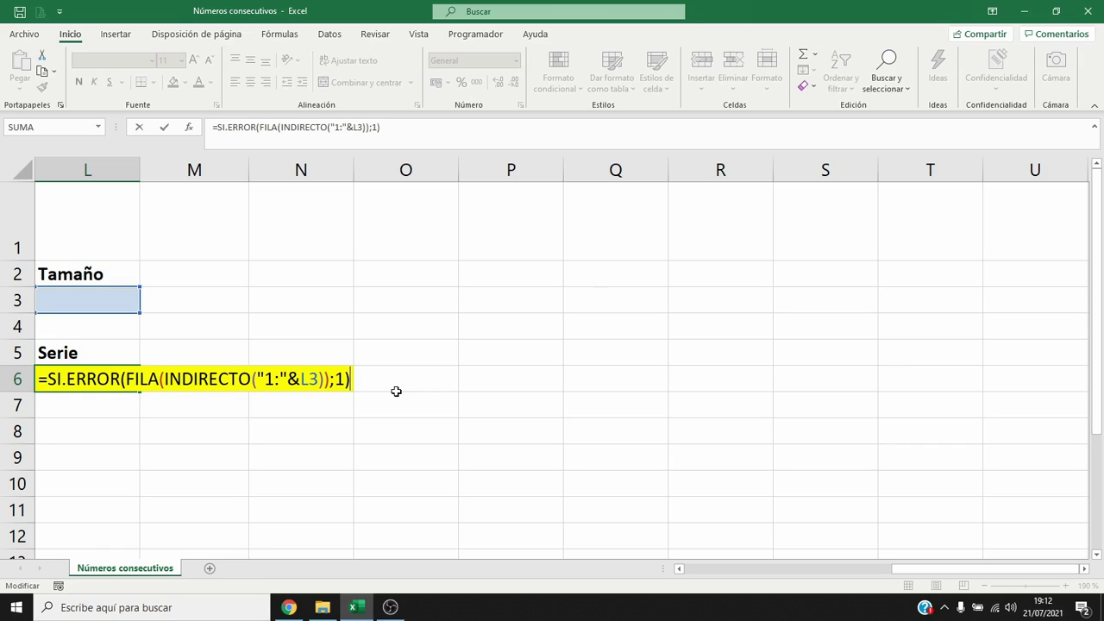
pyautogui.hotkey('ctrl', 'shift', 'Return')
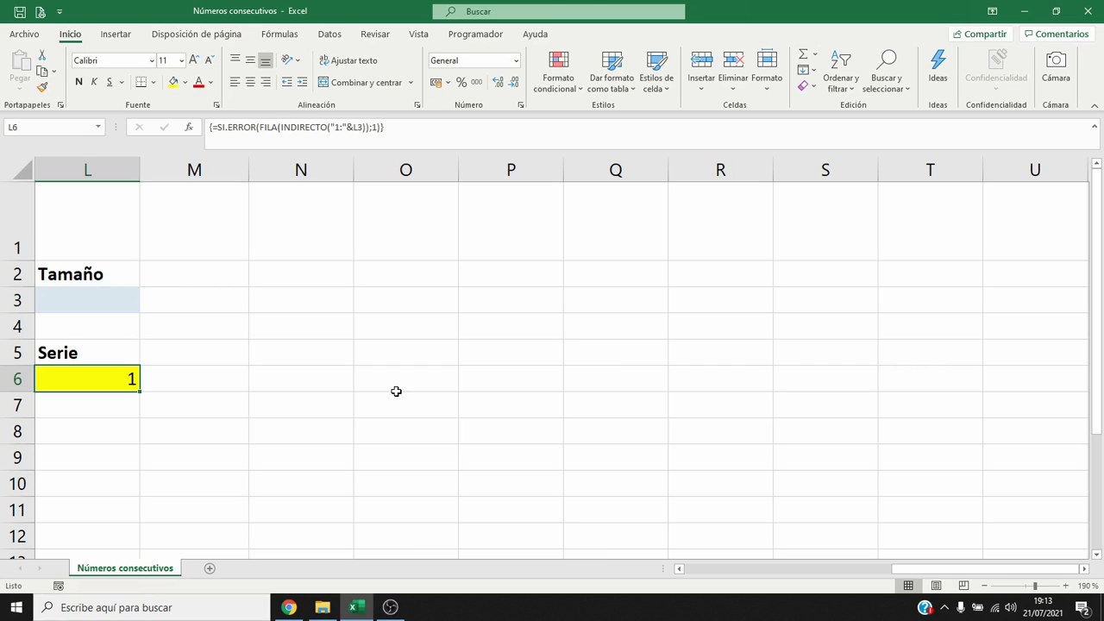
# Step: Give the series a step of 3 and a start of 5 with the L6 array formula =(SI.ERROR(FILA(INDIRECTO("1:"&L3));1)-1)*3+5
pyautogui.press('F2')
pyautogui.write('-1')
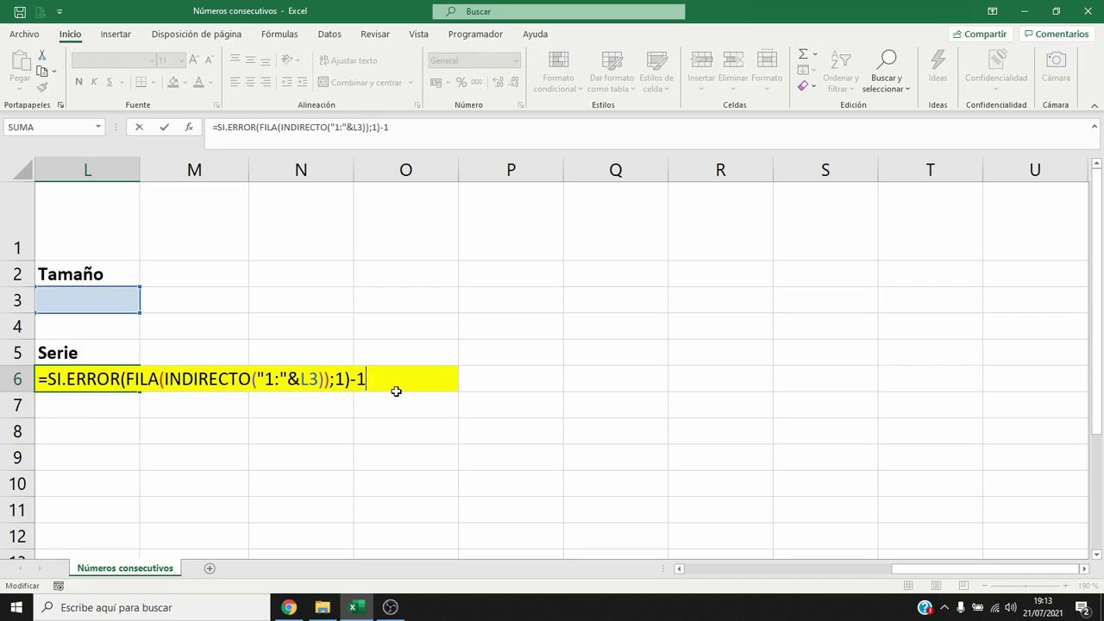
pyautogui.click(48, 379)
pyautogui.write('(')
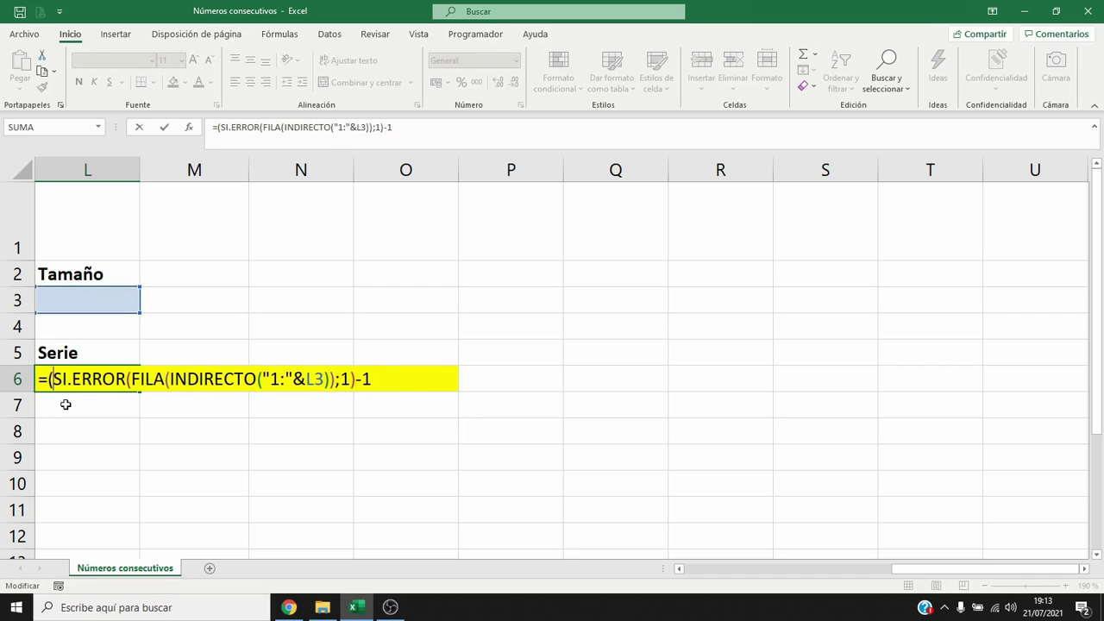
pyautogui.click(381, 384)
pyautogui.write(')*3+5')
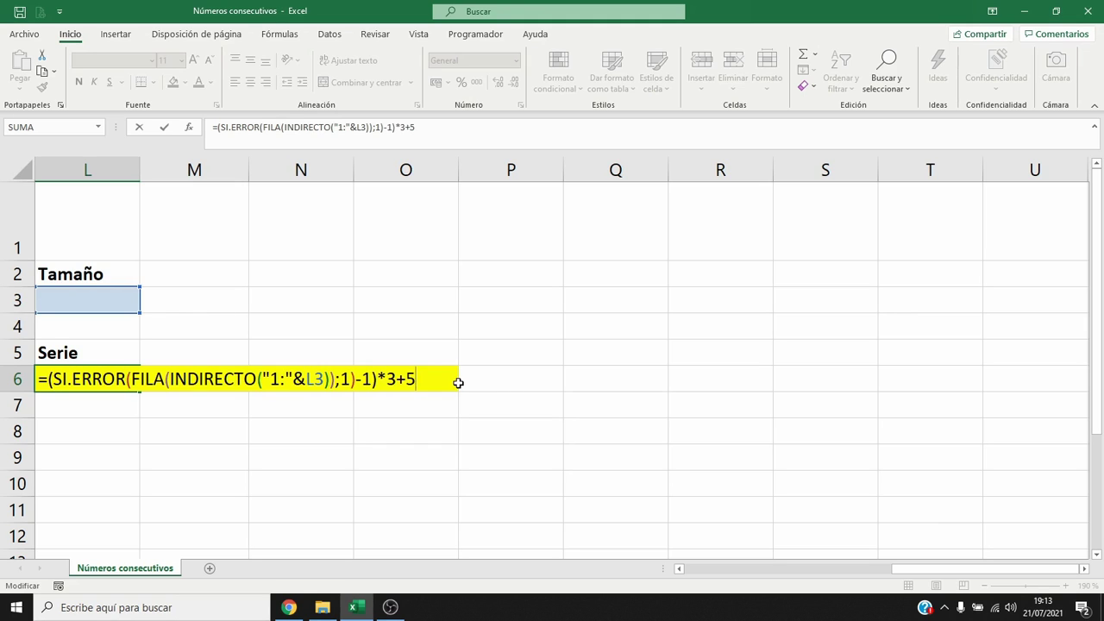
pyautogui.hotkey('ctrl', 'shift', 'Return')
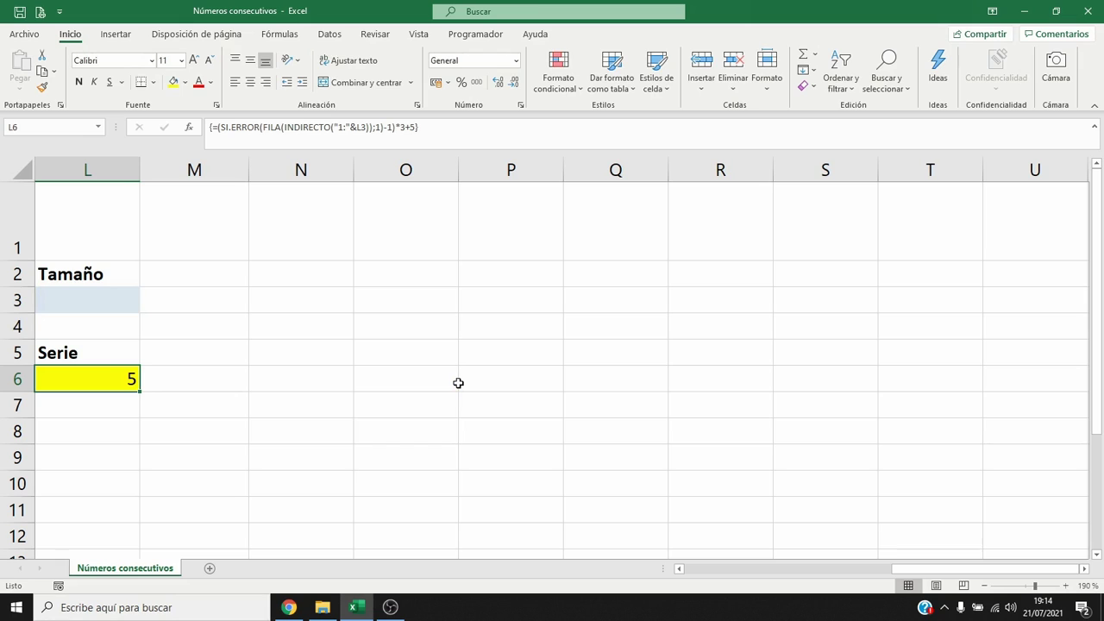
# Step: Set the series size in cell L3 to 10 and preview the evaluated array of the stepped formula in L6
pyautogui.press('Up')
pyautogui.press('Up')
pyautogui.press('Up')
pyautogui.write('10')
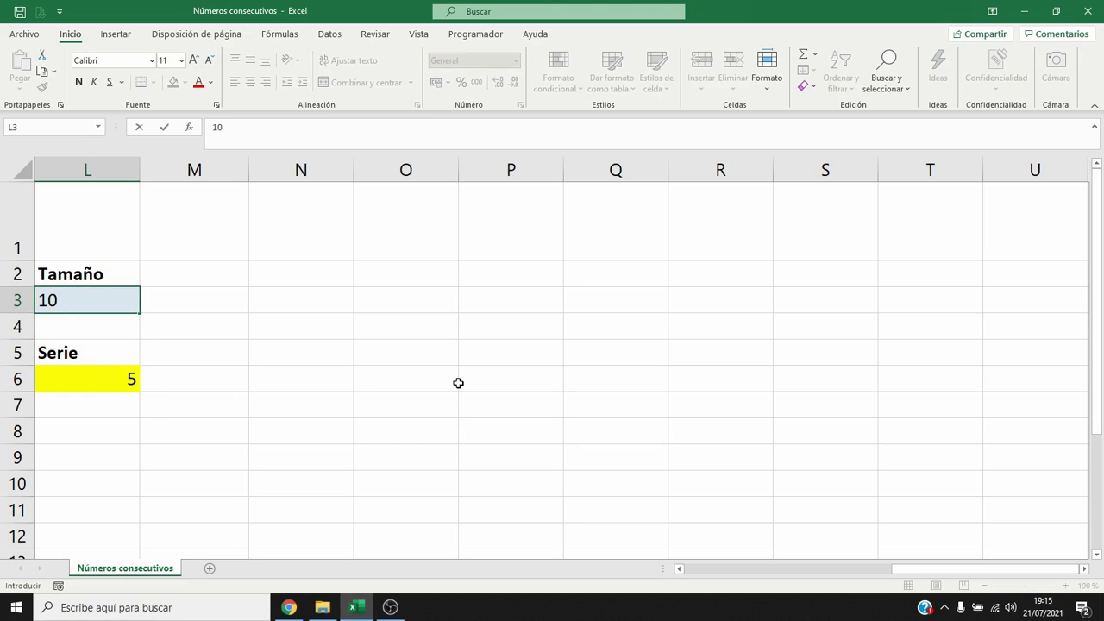
pyautogui.press('Return')
pyautogui.press('Down')
pyautogui.press('Down')
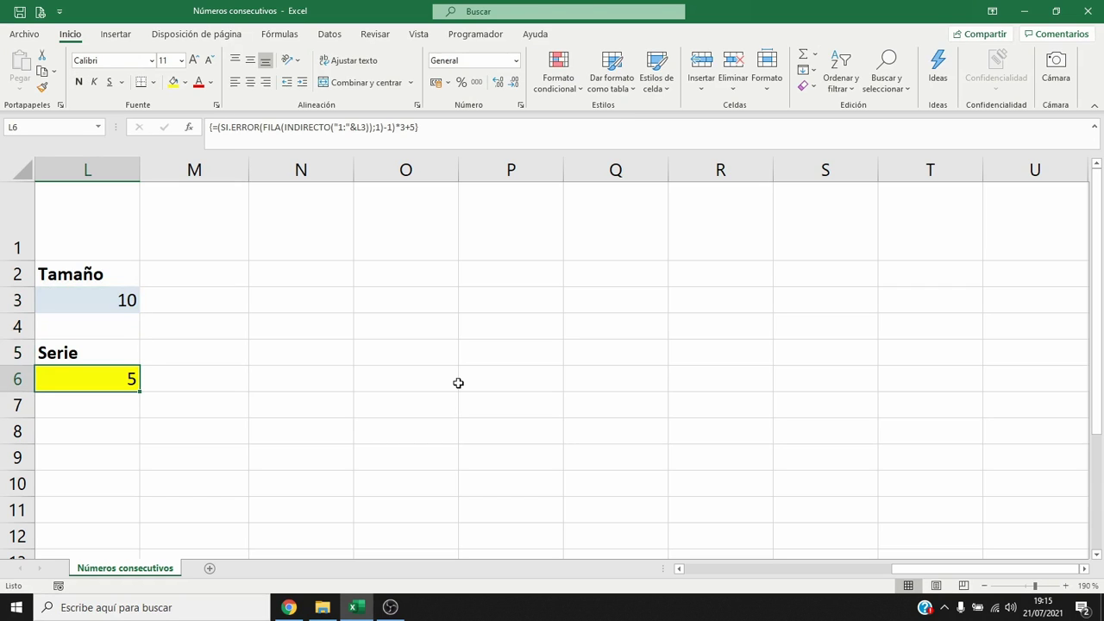
pyautogui.press('F2')
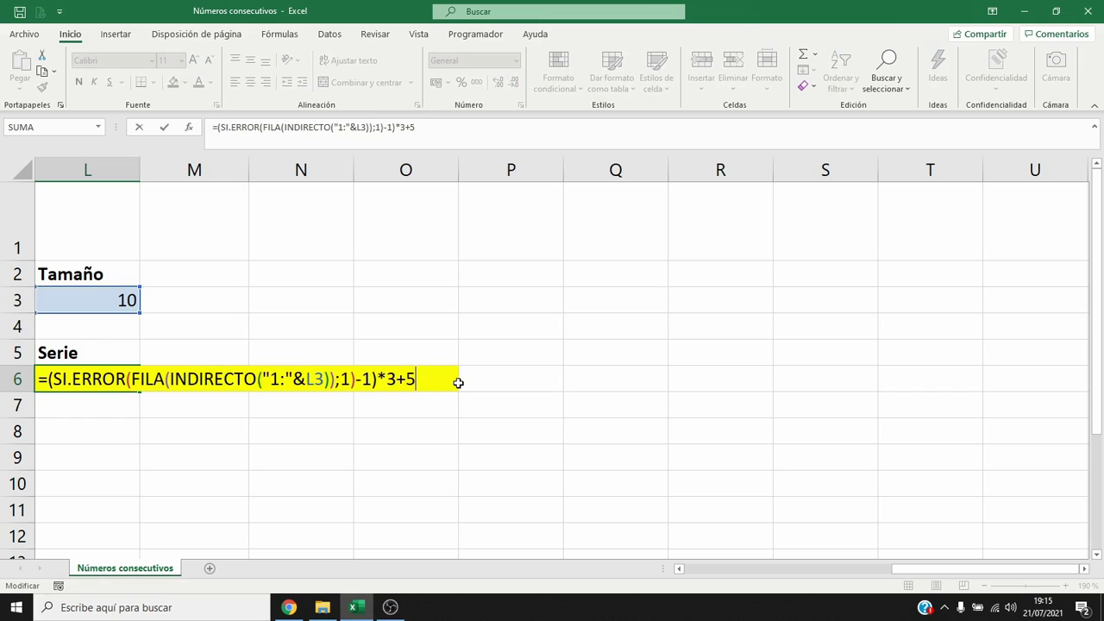
pyautogui.press('F9')
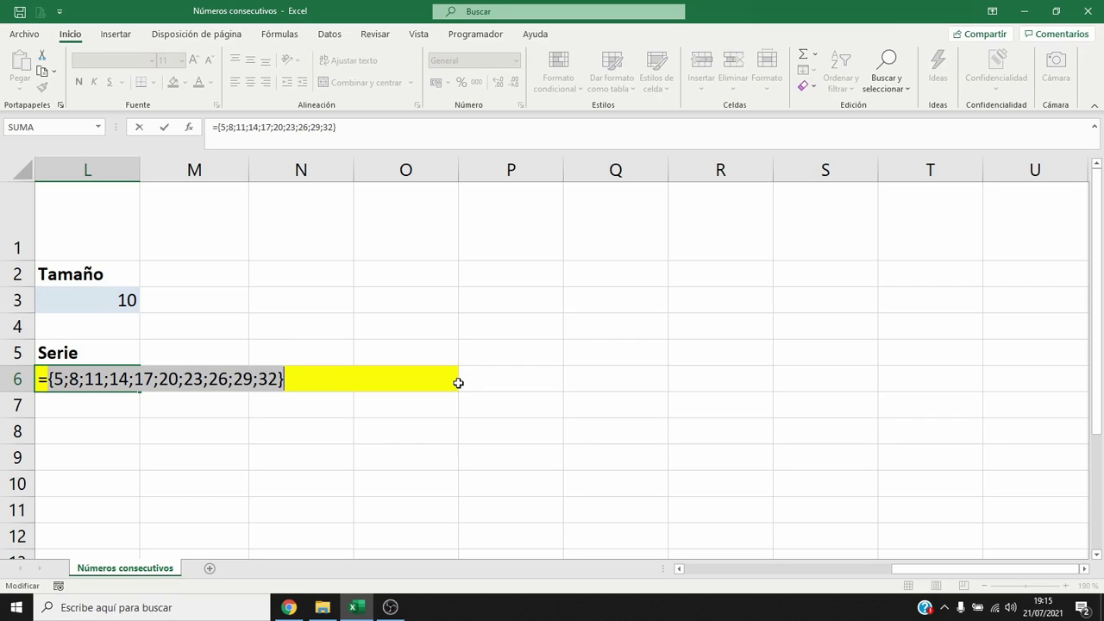
pyautogui.press('Escape')
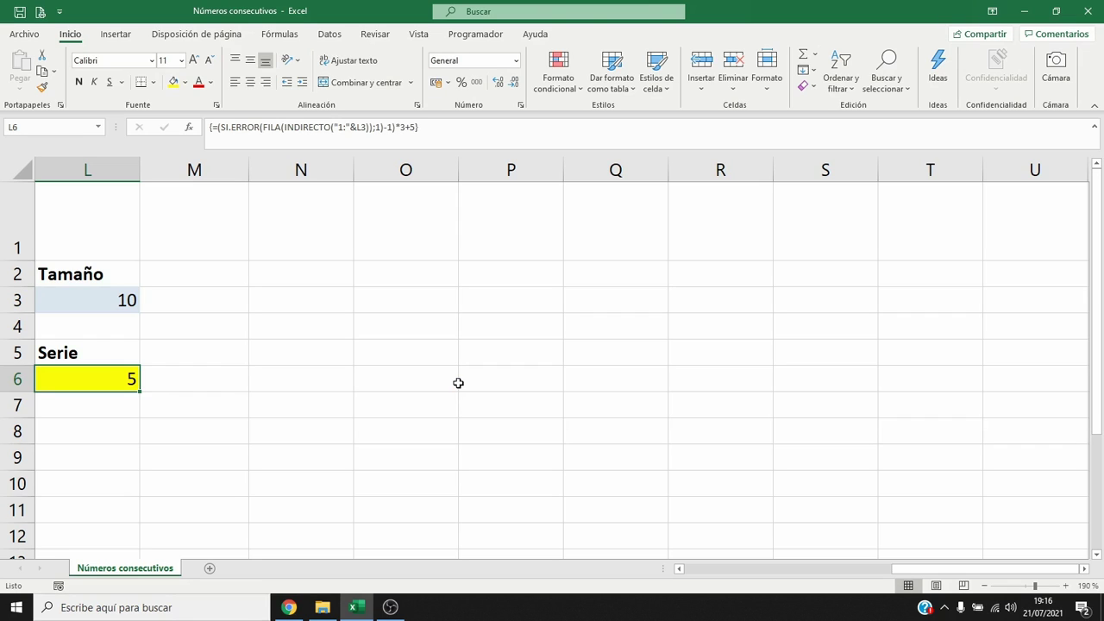
pyautogui.click(678, 569)
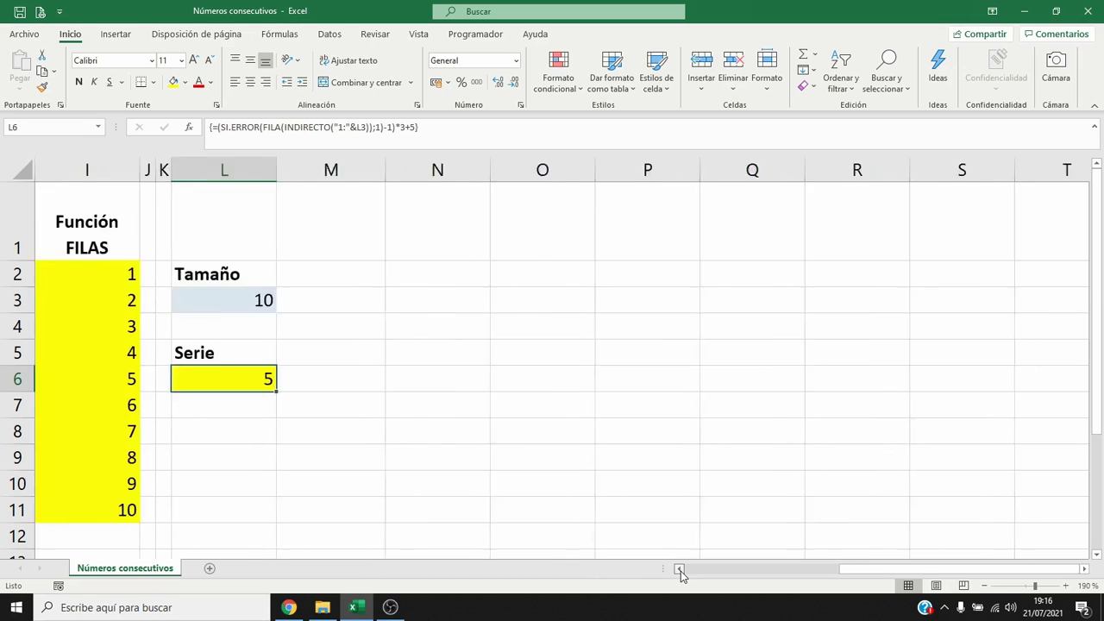
pyautogui.click(679, 569)
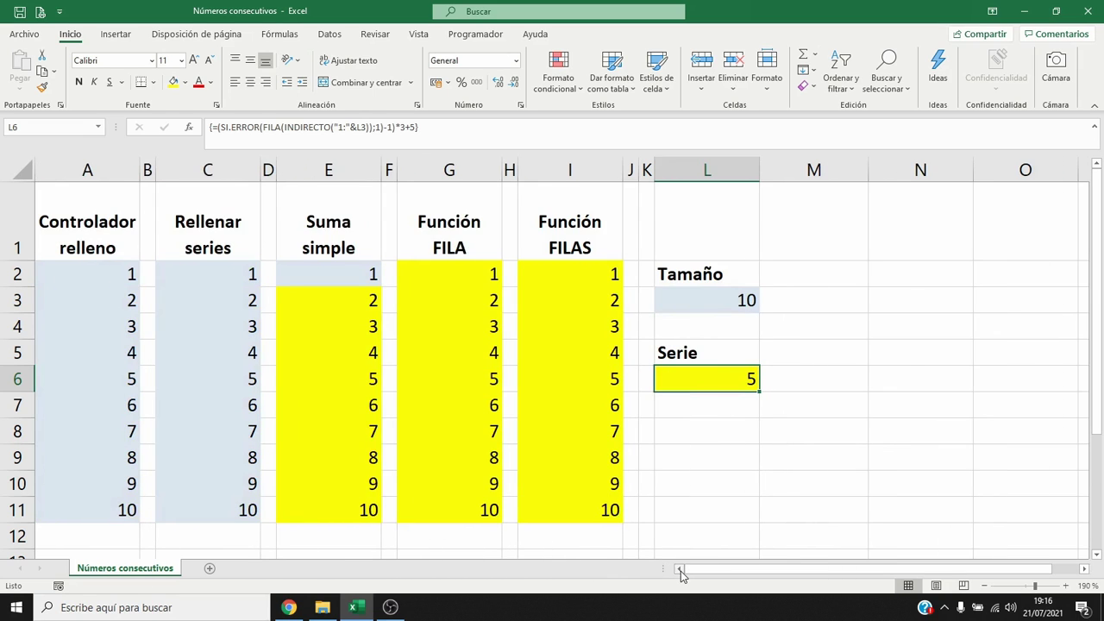